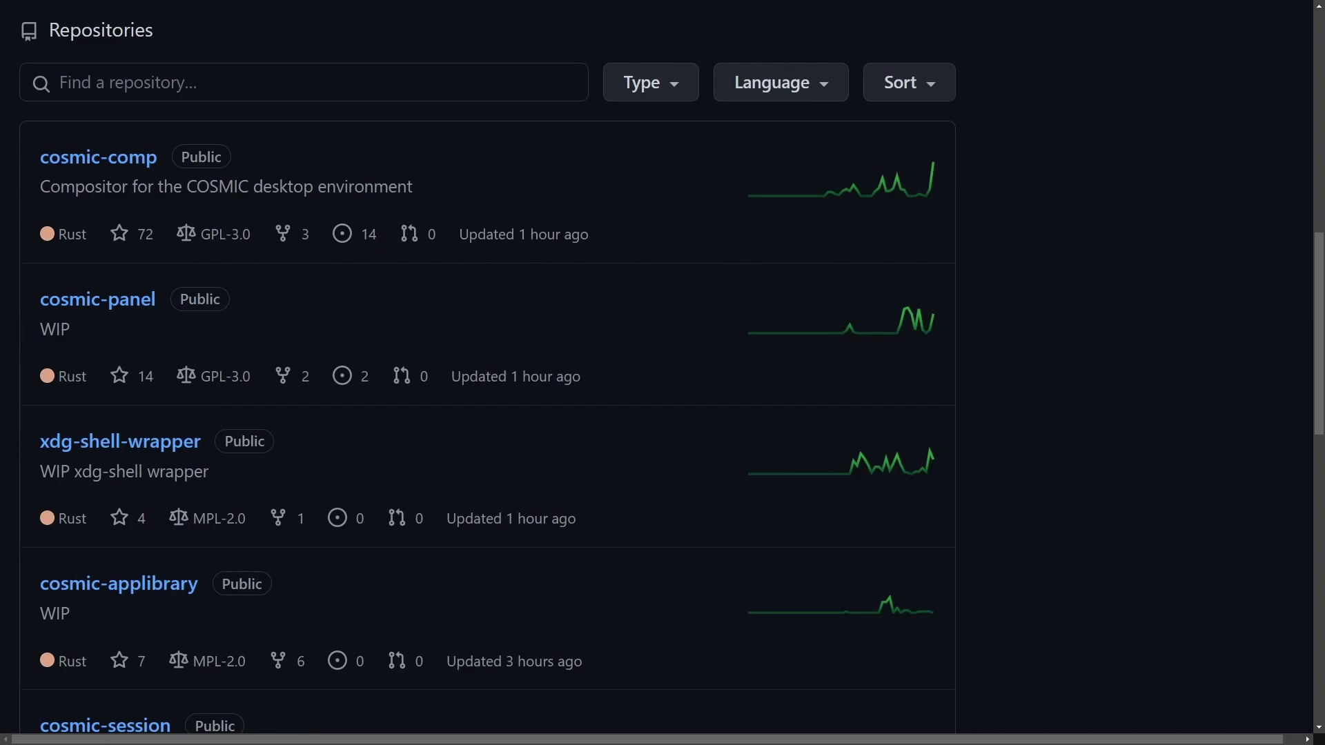
- Annotate the repository list with 'Repo', '2023' and the Rust language labels, then clear it
{"action": "left_click_drag", "start_coordinate": [1033, 97], "coordinate": [982, 149]}
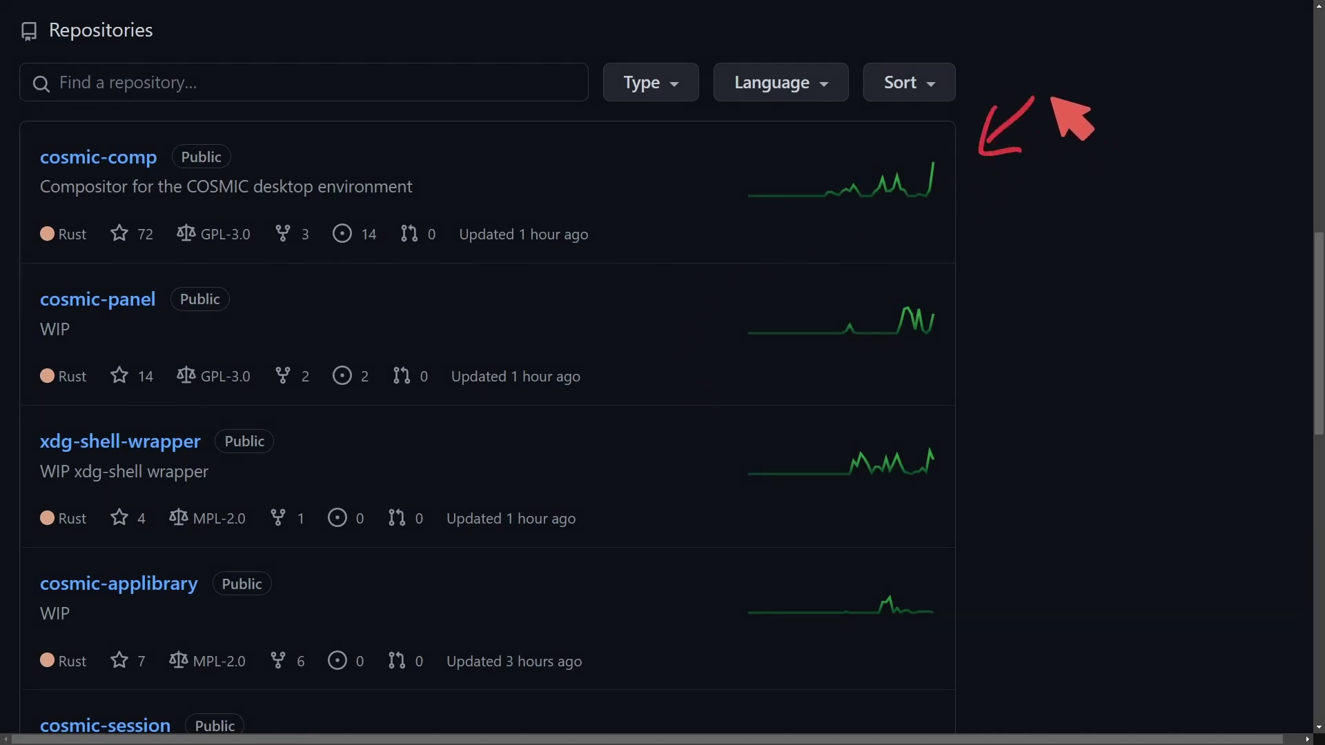
{"action": "mouse_move", "coordinate": [1054, 60]}
{"action": "left_mouse_down"}
{"action": "mouse_move", "coordinate": [1079, 118]}
{"action": "mouse_move", "coordinate": [1153, 86]}
{"action": "left_mouse_up"}
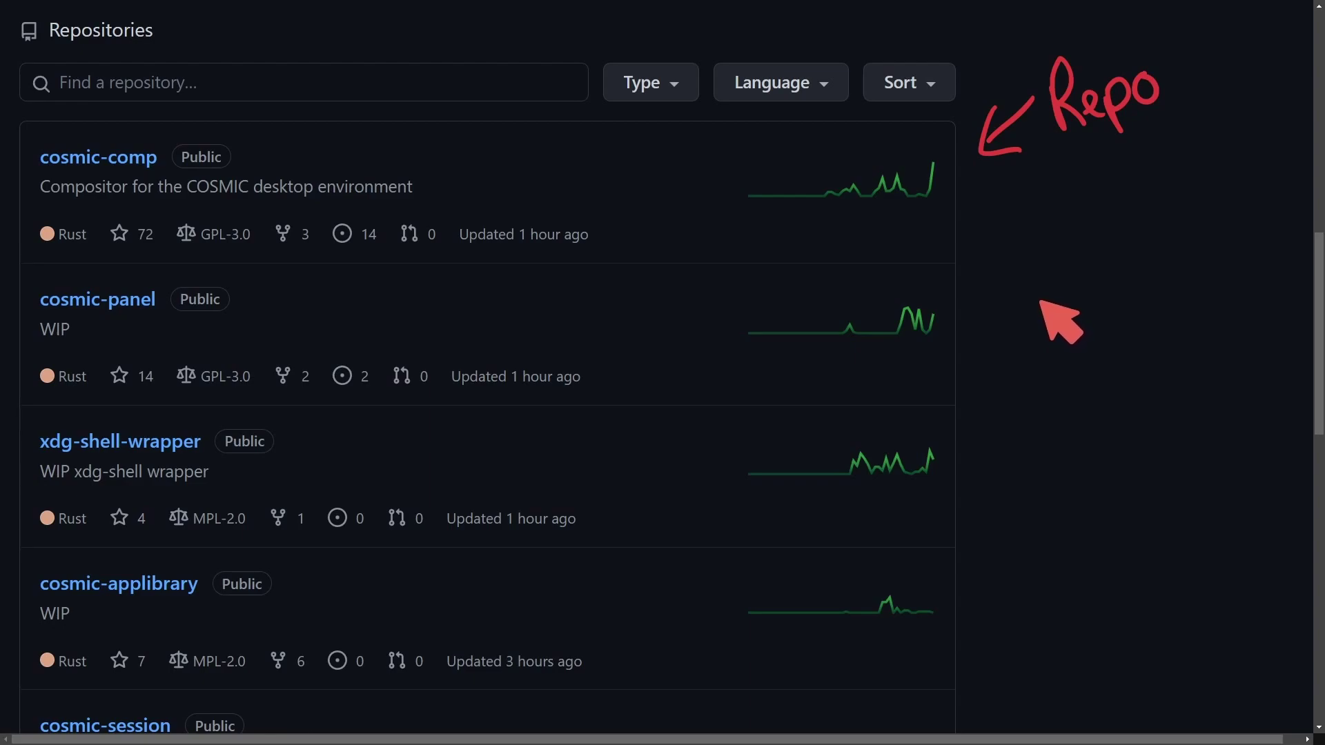
{"action": "mouse_move", "coordinate": [1028, 305]}
{"action": "left_mouse_down"}
{"action": "mouse_move", "coordinate": [1147, 302]}
{"action": "mouse_move", "coordinate": [1150, 349]}
{"action": "left_mouse_up"}
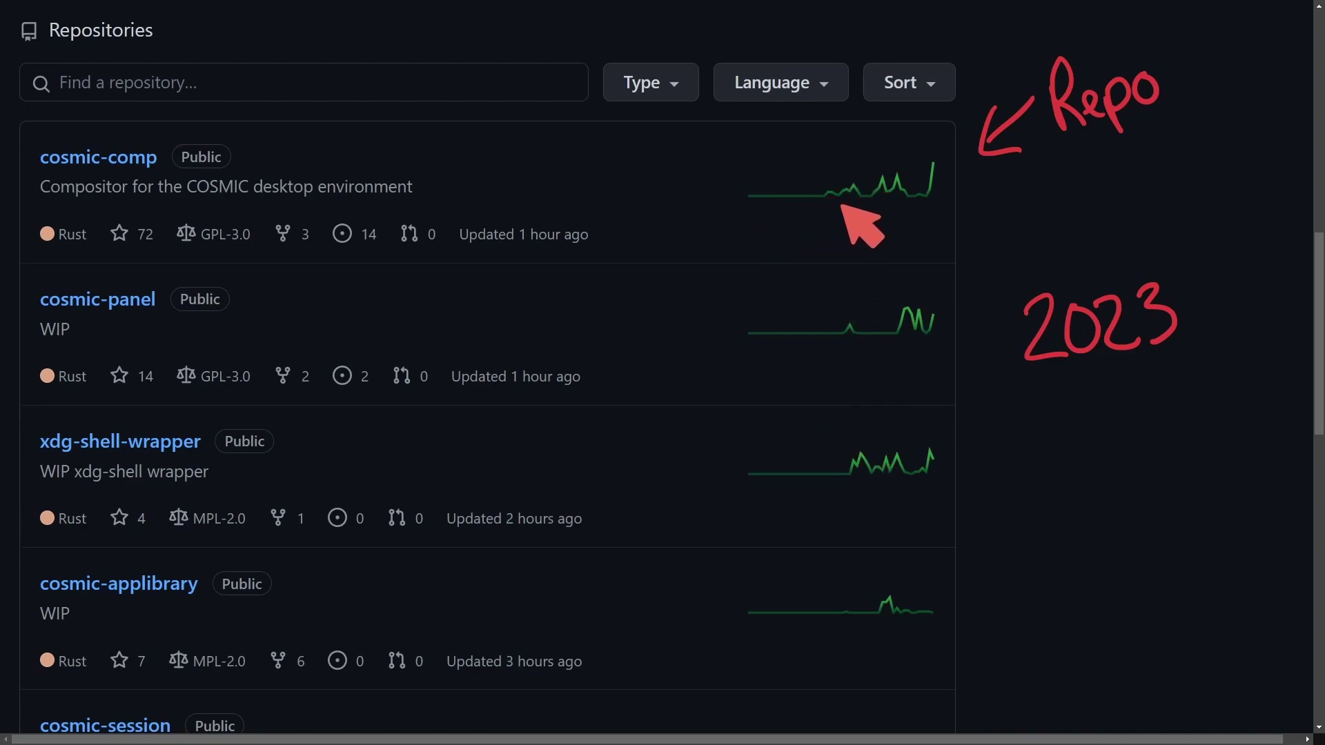
{"action": "mouse_move", "coordinate": [842, 206]}
{"action": "left_mouse_down"}
{"action": "mouse_move", "coordinate": [946, 200]}
{"action": "mouse_move", "coordinate": [859, 220]}
{"action": "left_mouse_up"}
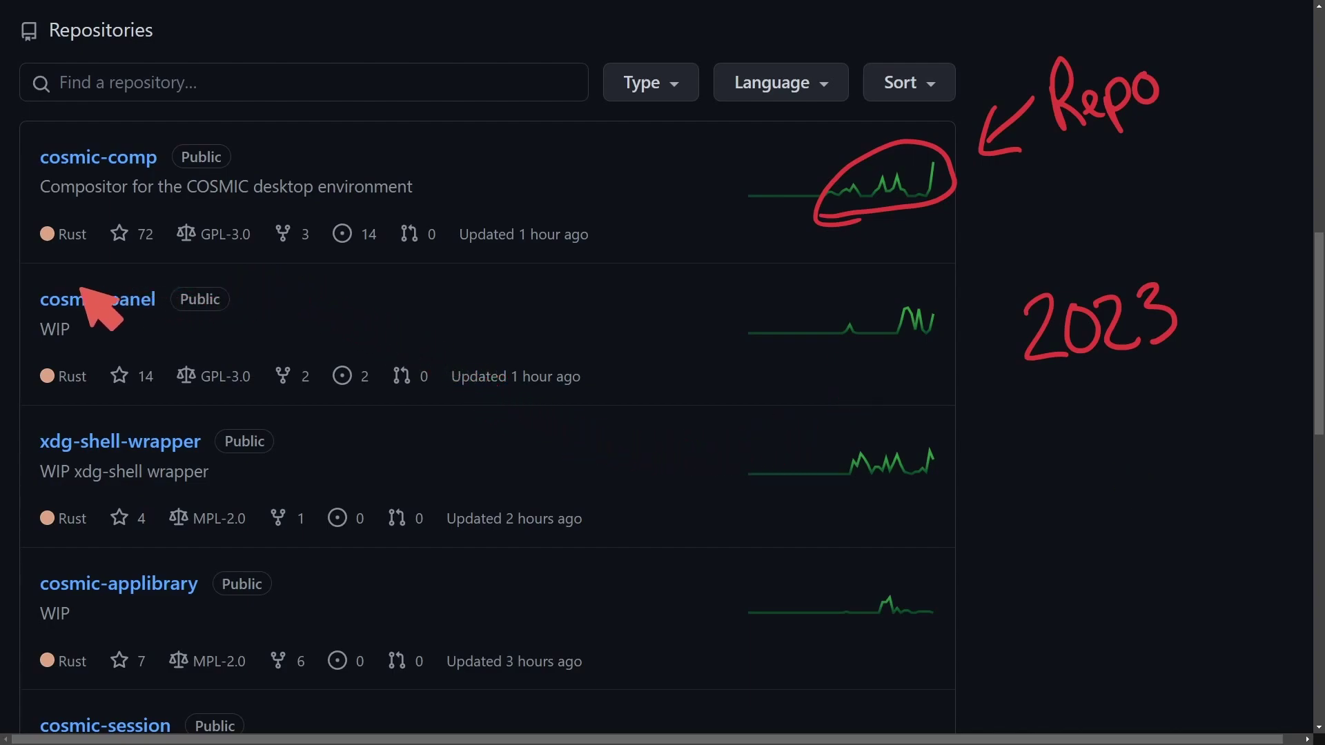
{"action": "left_click_drag", "start_coordinate": [40, 223], "coordinate": [91, 234]}
{"action": "left_click_drag", "start_coordinate": [40, 377], "coordinate": [91, 379]}
{"action": "left_click_drag", "start_coordinate": [48, 525], "coordinate": [89, 514]}
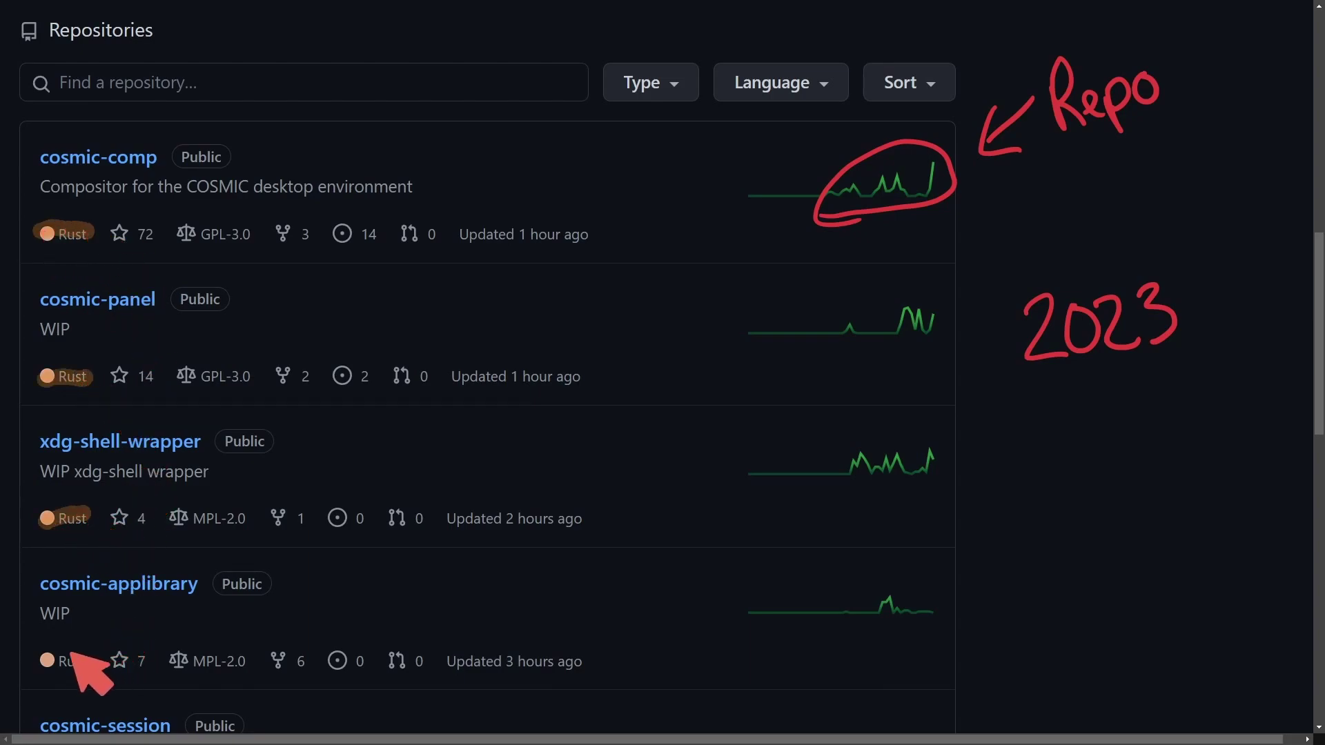
{"action": "left_click_drag", "start_coordinate": [42, 660], "coordinate": [89, 648]}
{"action": "key", "text": "Escape"}
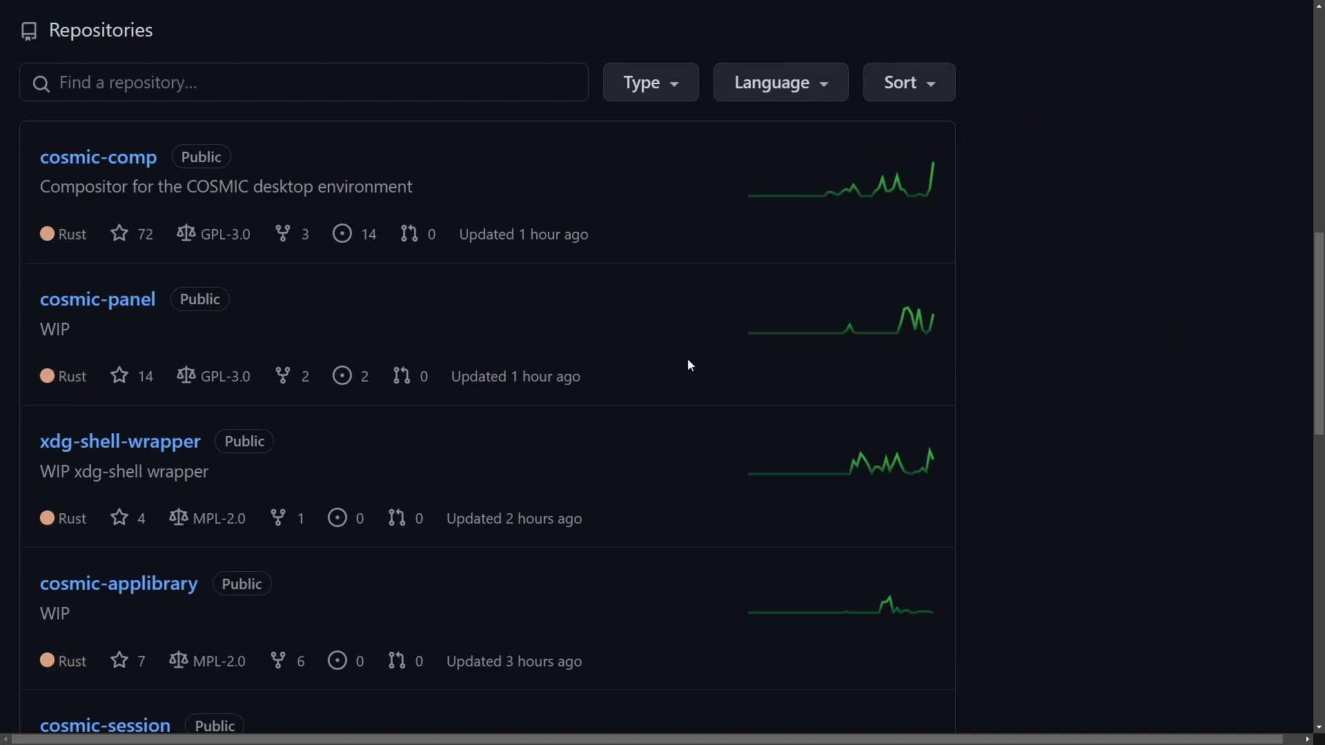
- Scroll down to the bottom of the organisation's repository overview
{"action": "scroll", "coordinate": [114, 188], "scroll_direction": "down", "scroll_amount": 1}
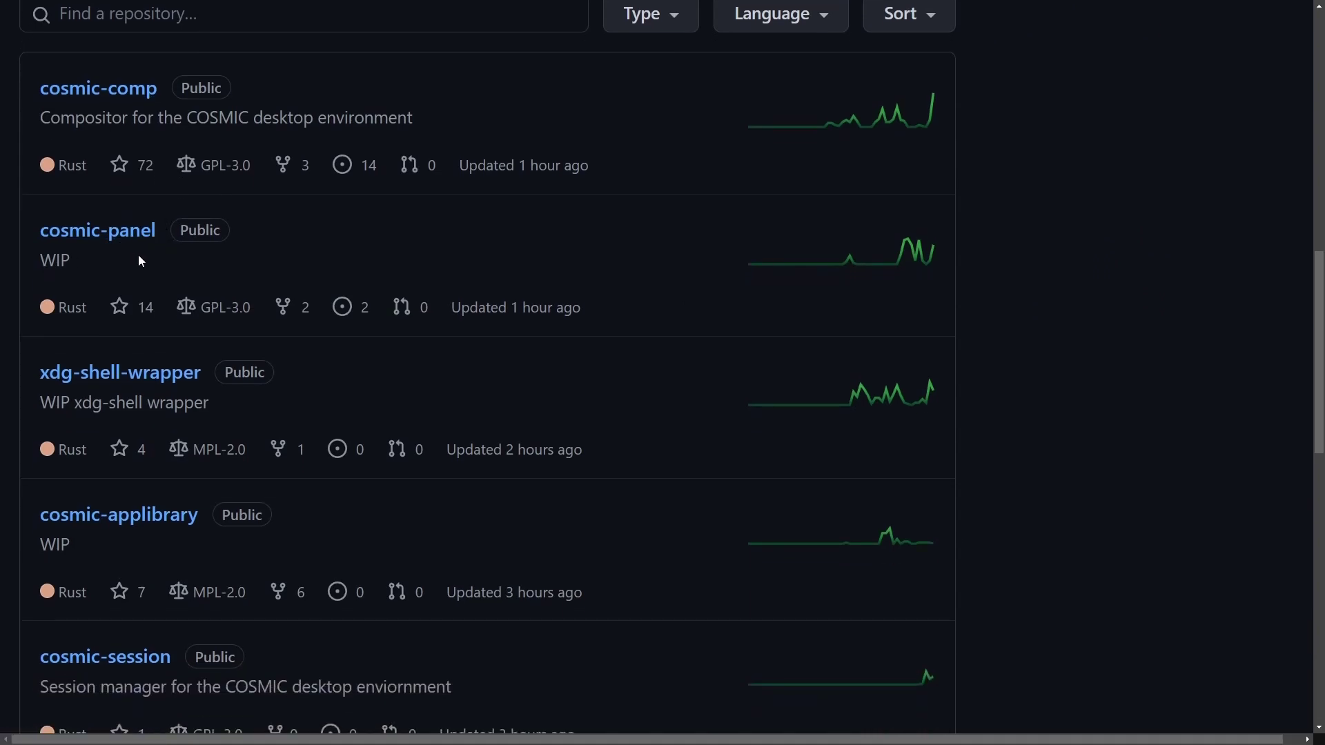
{"action": "scroll", "coordinate": [115, 258], "scroll_direction": "down", "scroll_amount": 1}
{"action": "scroll", "coordinate": [115, 258], "scroll_direction": "down", "scroll_amount": 4}
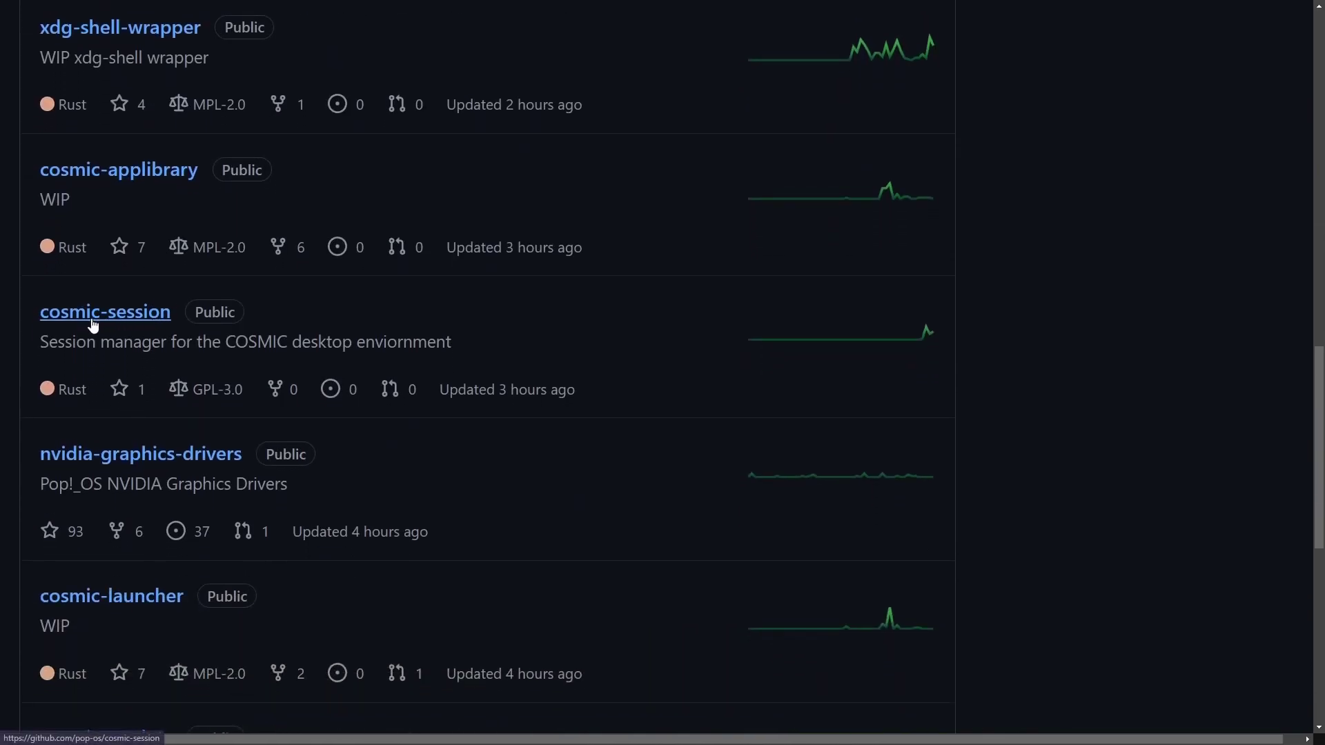
{"action": "scroll", "coordinate": [102, 393], "scroll_direction": "down", "scroll_amount": 1}
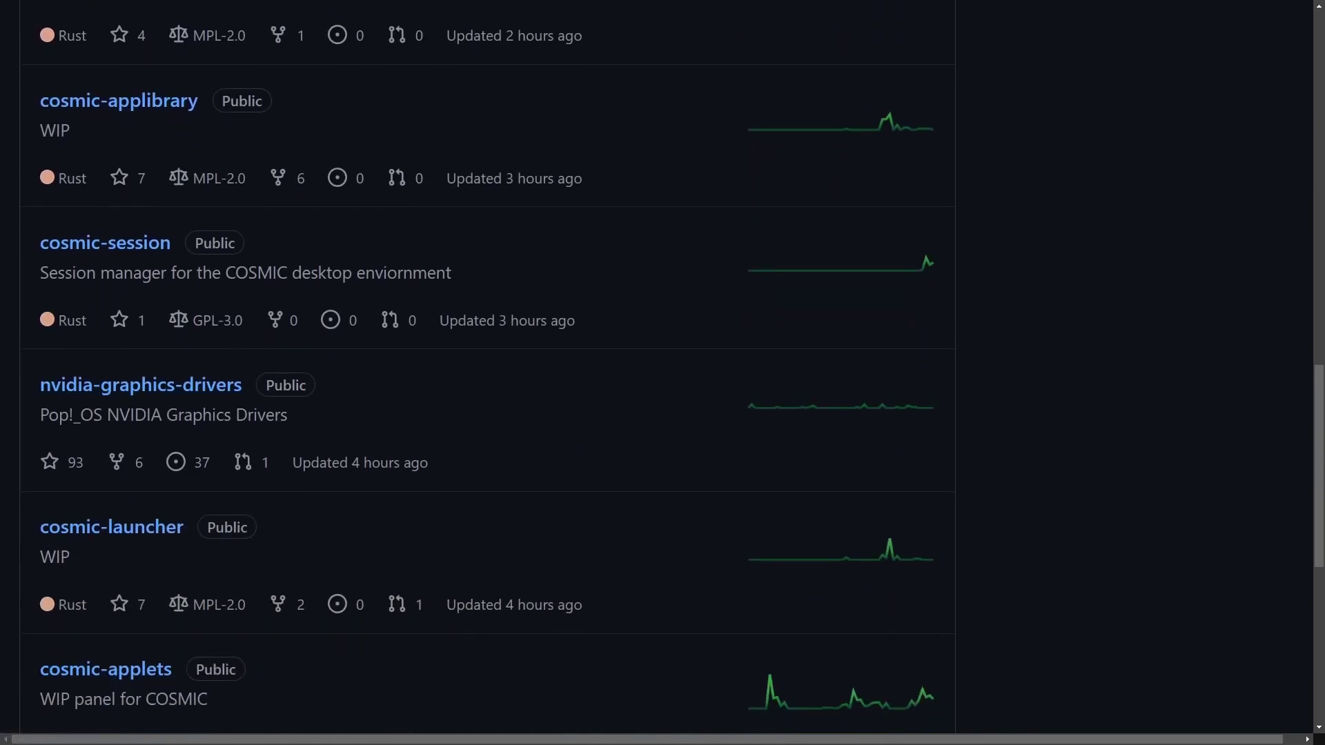
{"action": "left_click_drag", "start_coordinate": [284, 273], "coordinate": [488, 282]}
{"action": "left_click", "coordinate": [139, 345]}
{"action": "scroll", "coordinate": [139, 345], "scroll_direction": "down", "scroll_amount": 3}
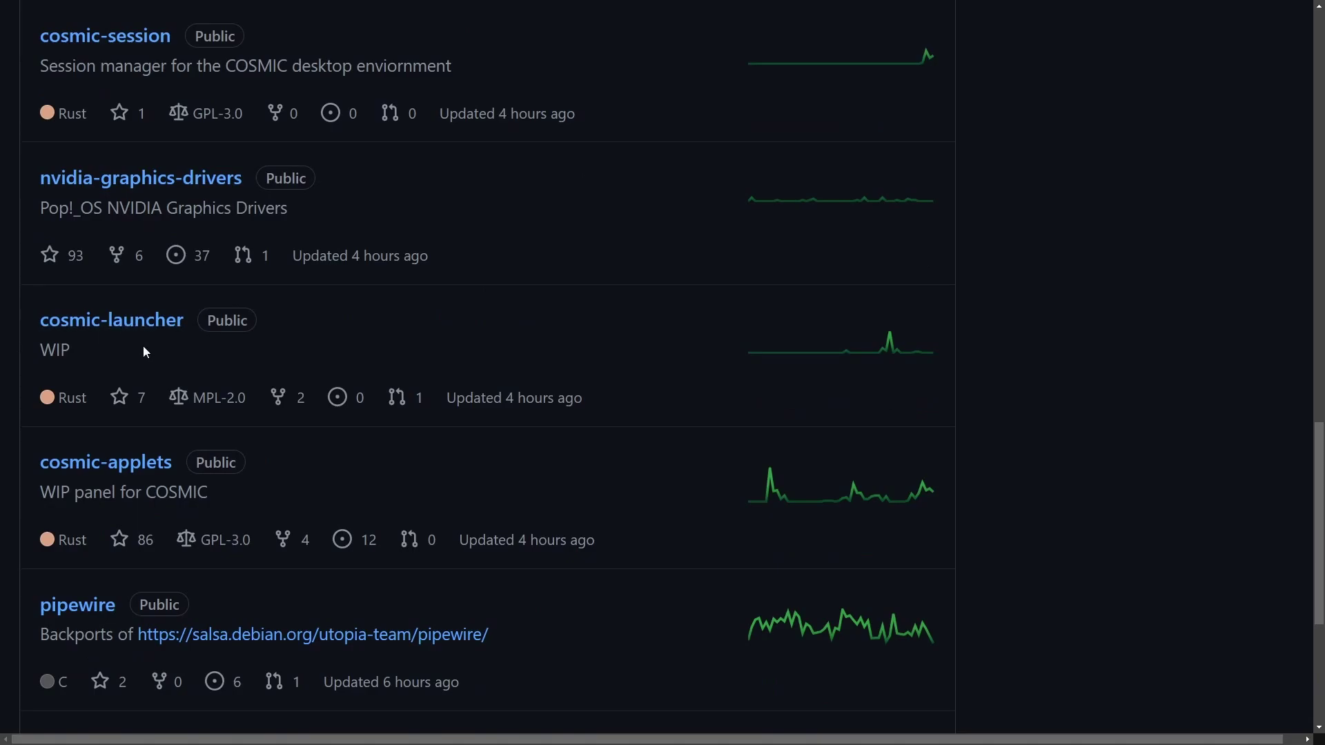
{"action": "scroll", "coordinate": [146, 352], "scroll_direction": "down", "scroll_amount": 3}
- Open View all repositories and scroll through the full list
{"action": "left_click", "coordinate": [483, 651]}
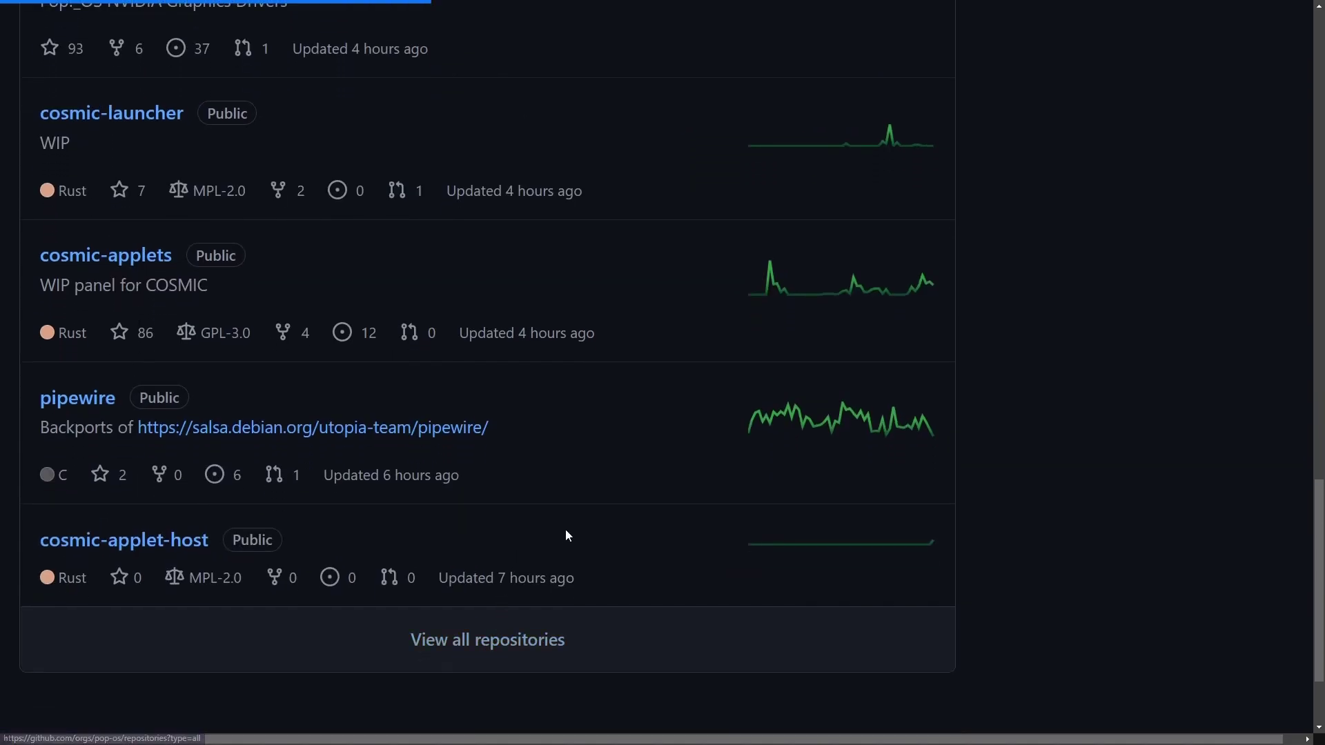
{"action": "scroll", "coordinate": [633, 517], "scroll_direction": "down", "scroll_amount": 7}
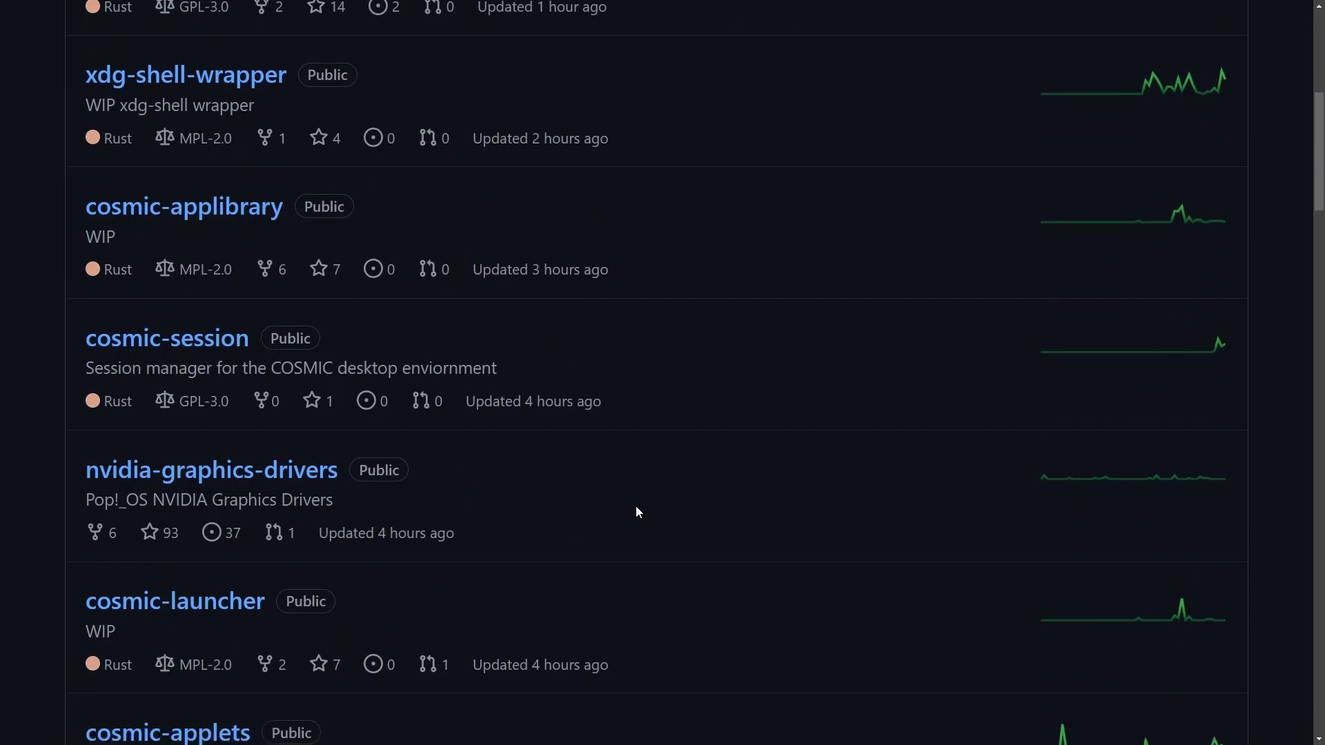
{"action": "scroll", "coordinate": [636, 507], "scroll_direction": "down", "scroll_amount": 7}
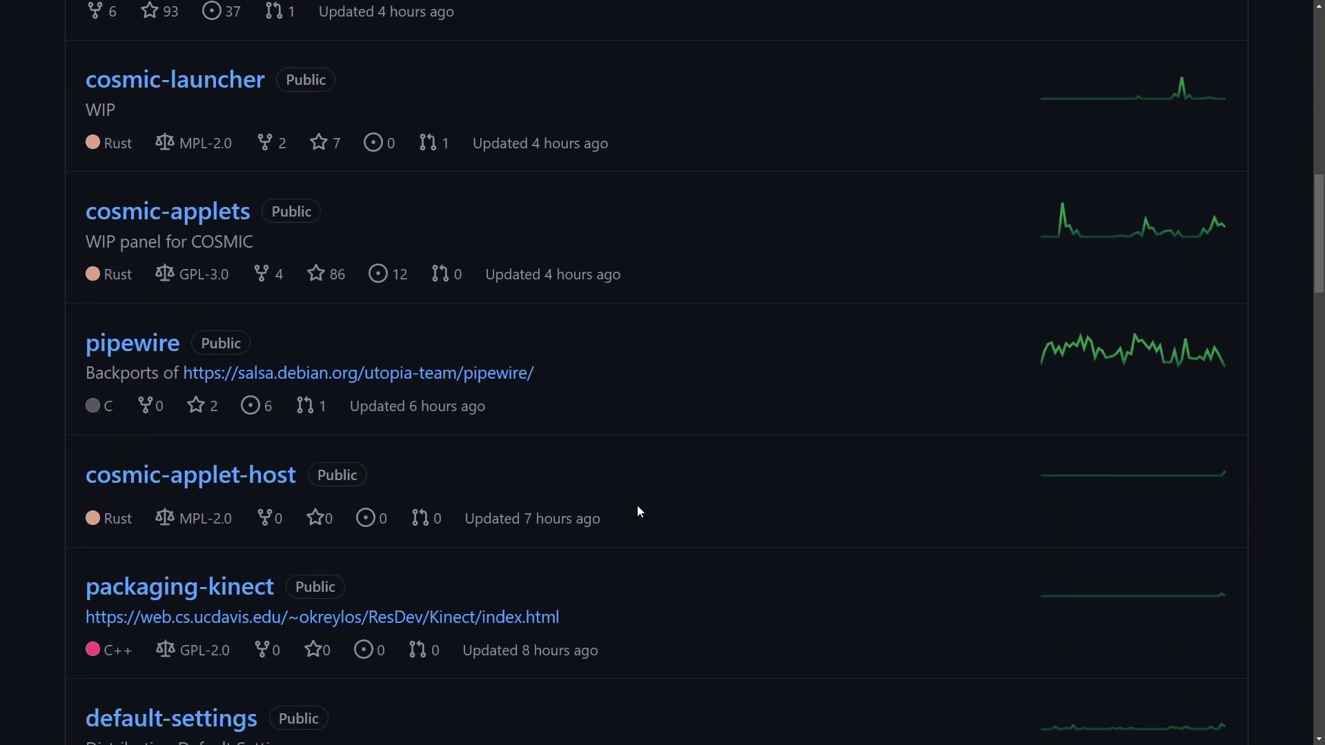
{"action": "scroll", "coordinate": [638, 509], "scroll_direction": "down", "scroll_amount": 10}
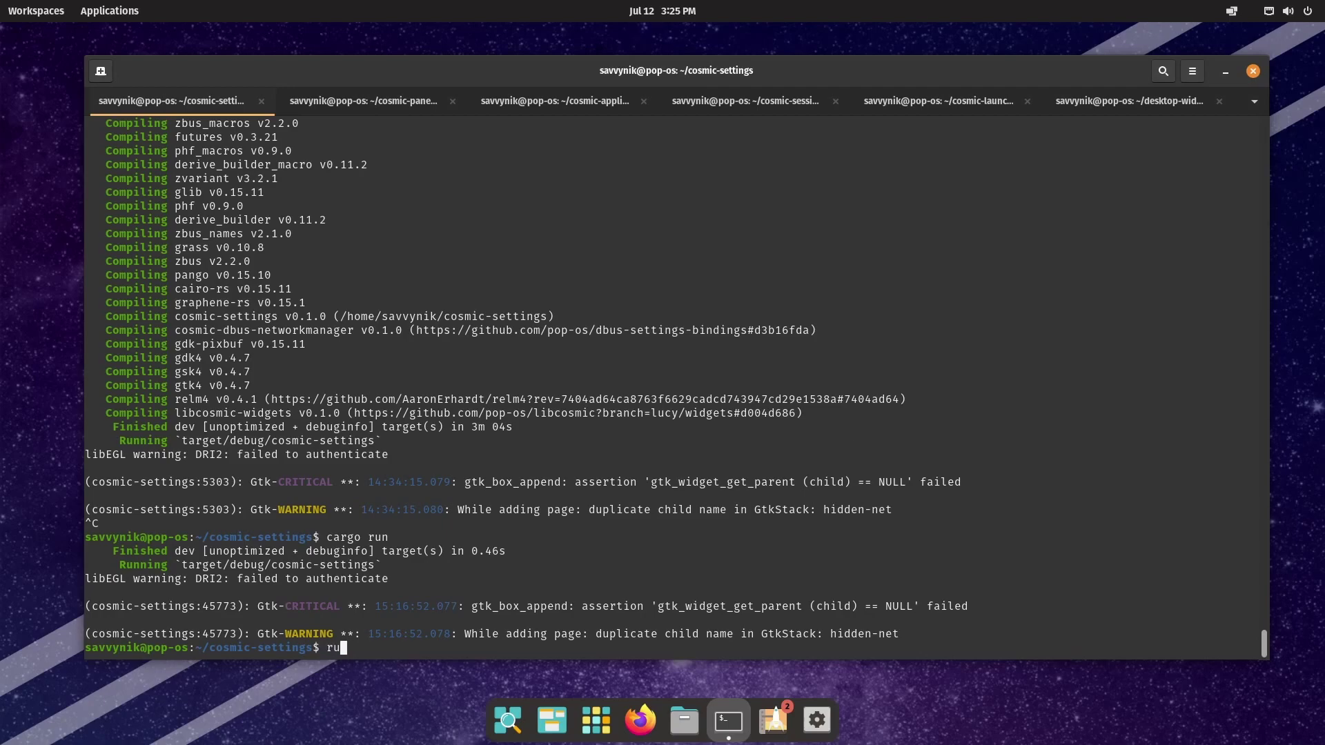
- Start the cosmic-settings development build with cargo run and enlarge its window
{"action": "key", "text": "Return"}
{"action": "left_click_drag", "start_coordinate": [348, 41], "coordinate": [407, 69]}
{"action": "left_click_drag", "start_coordinate": [604, 466], "coordinate": [636, 679]}
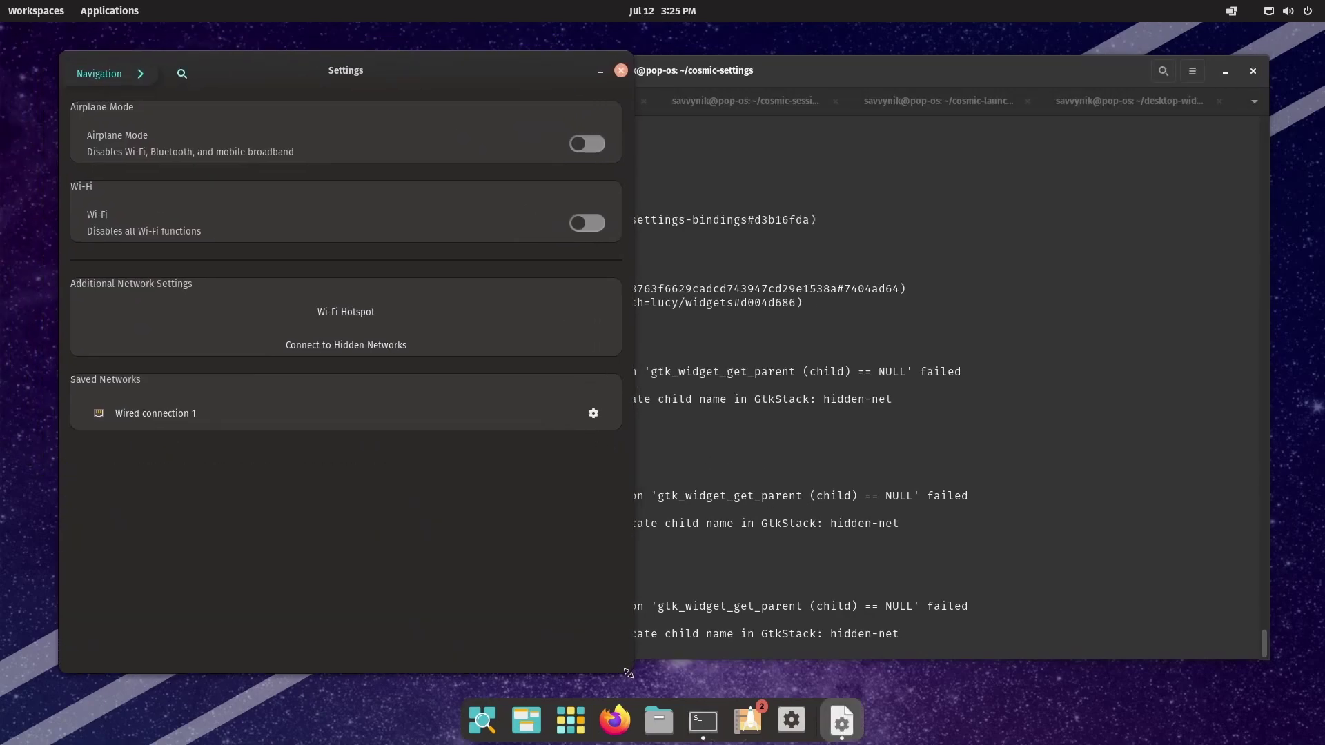
- Launch the stock Settings app via 'set' and place it, narrower and taller, on the right
{"action": "left_click", "coordinate": [109, 10]}
{"action": "type", "text": "setting"}
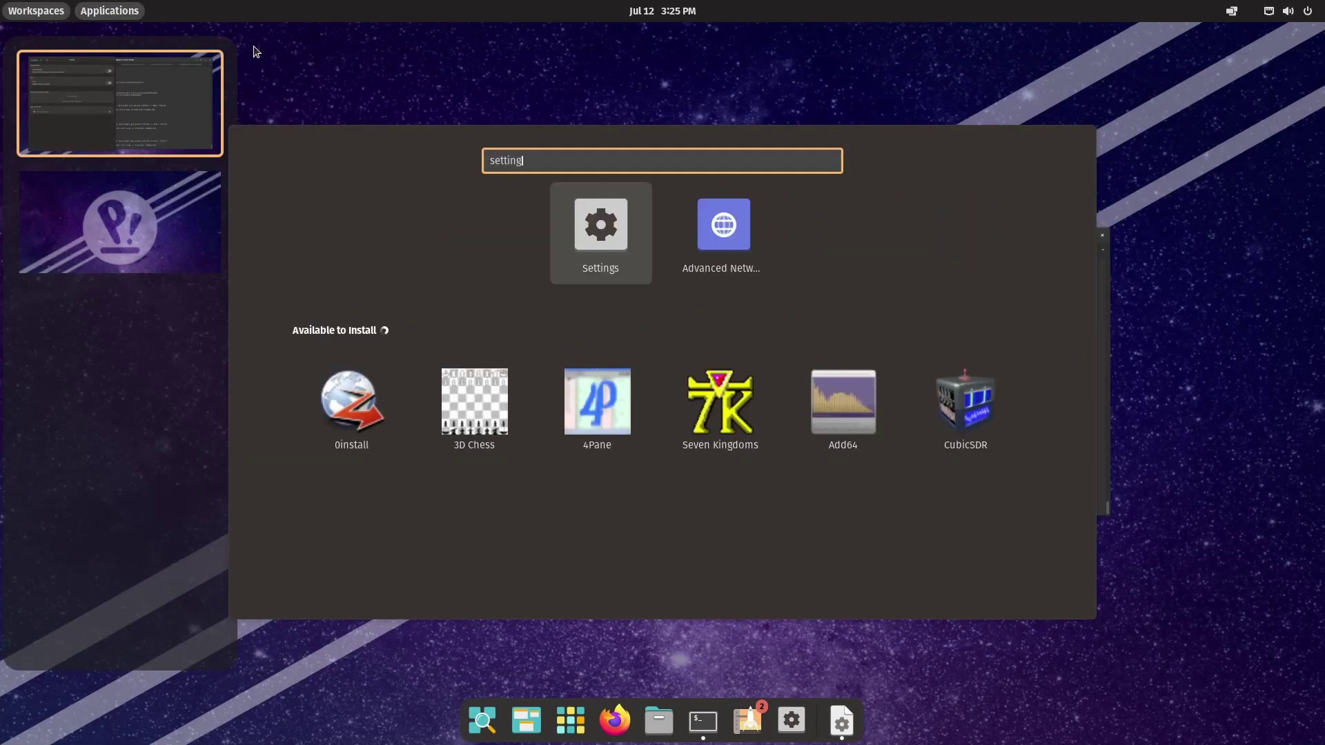
{"action": "key", "text": "Return"}
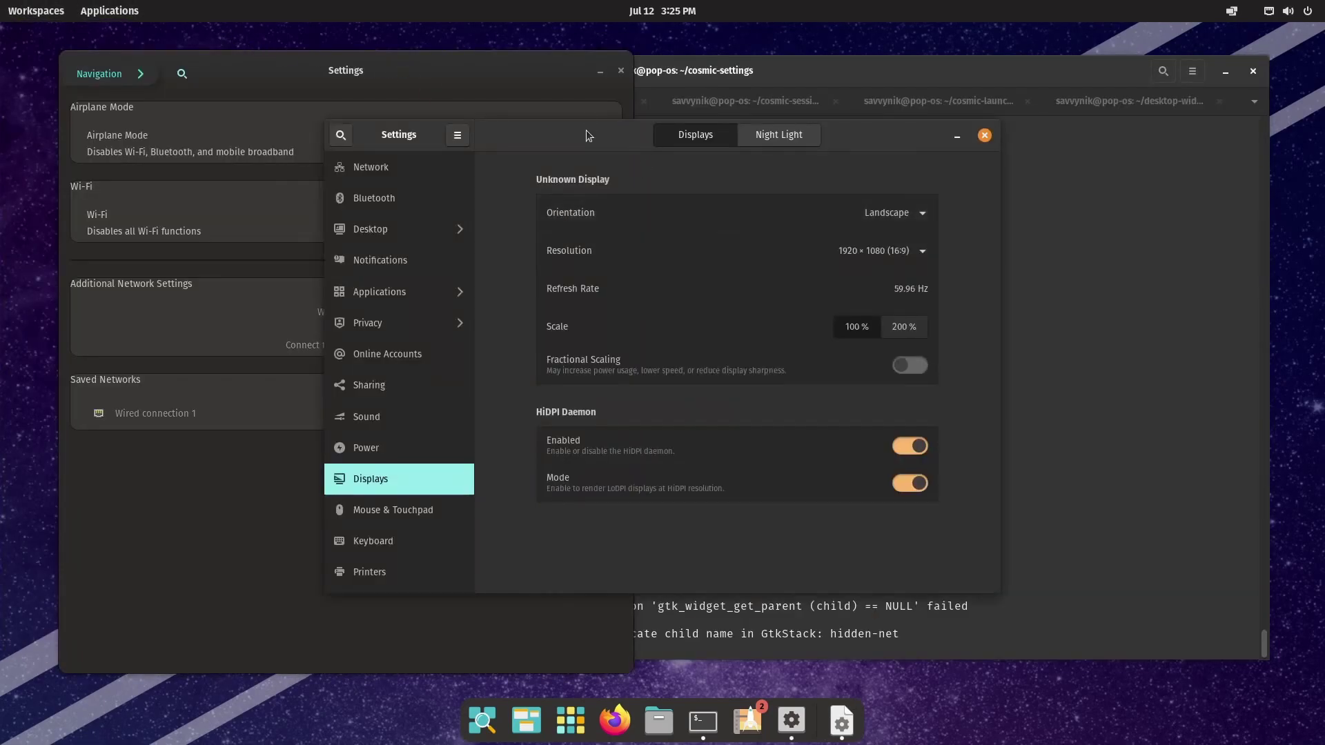
{"action": "left_click_drag", "start_coordinate": [586, 130], "coordinate": [900, 68]}
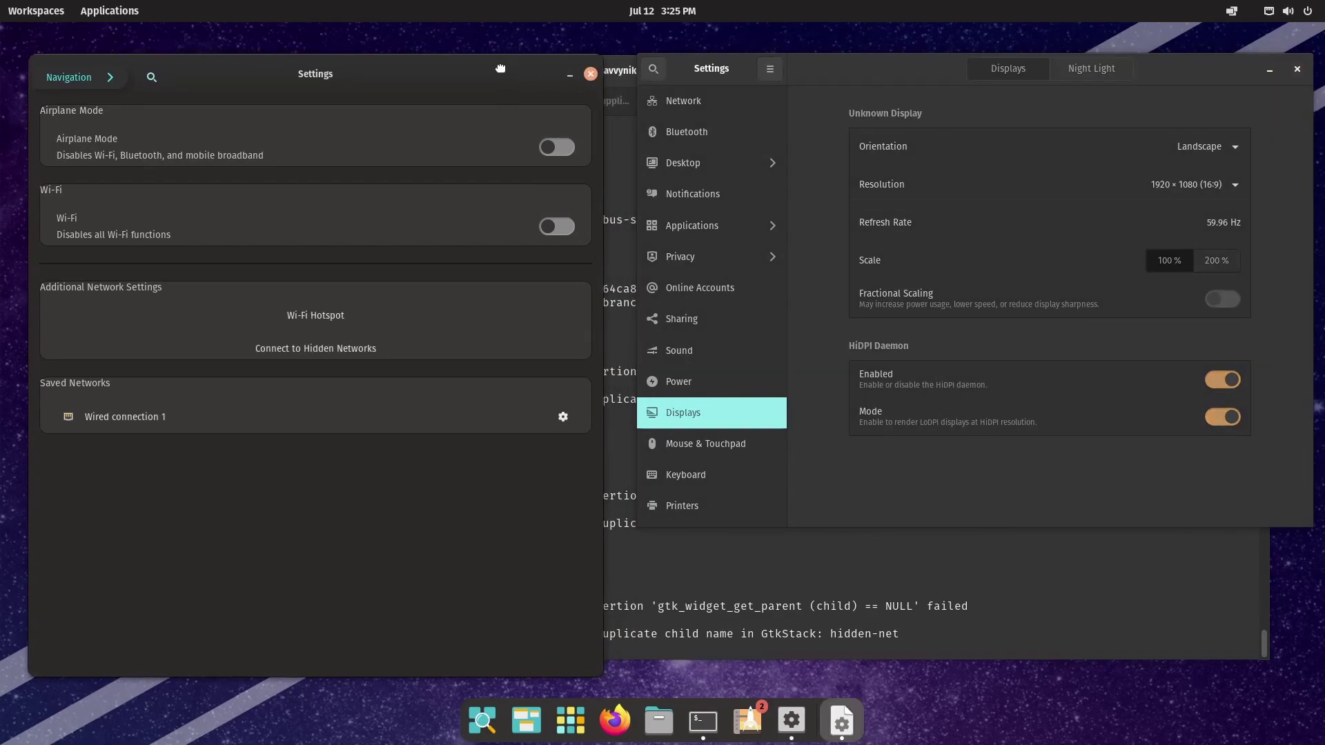
{"action": "left_click_drag", "start_coordinate": [1313, 528], "coordinate": [1261, 668]}
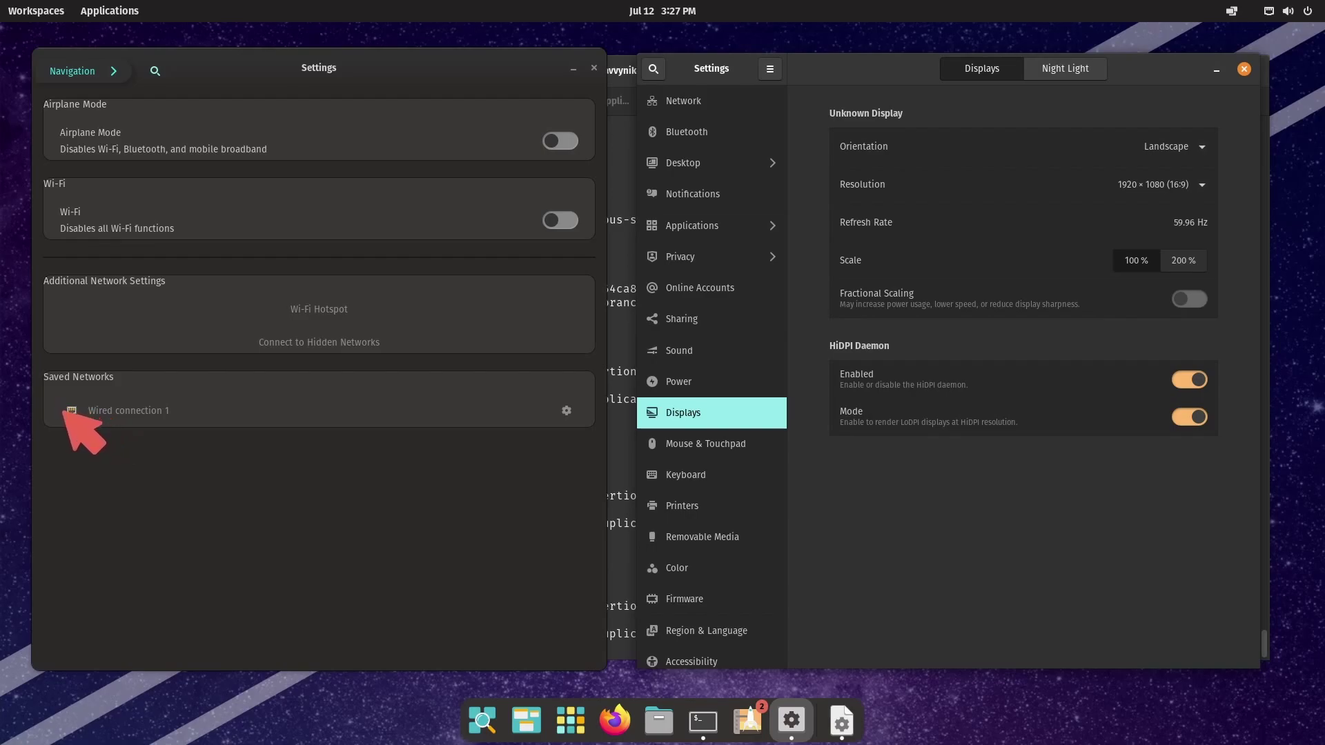
- Mark up the Saved Networks, Additional Network Settings, Wi-Fi and Airplane Mode headings
{"action": "left_click_drag", "start_coordinate": [61, 410], "coordinate": [173, 411]}
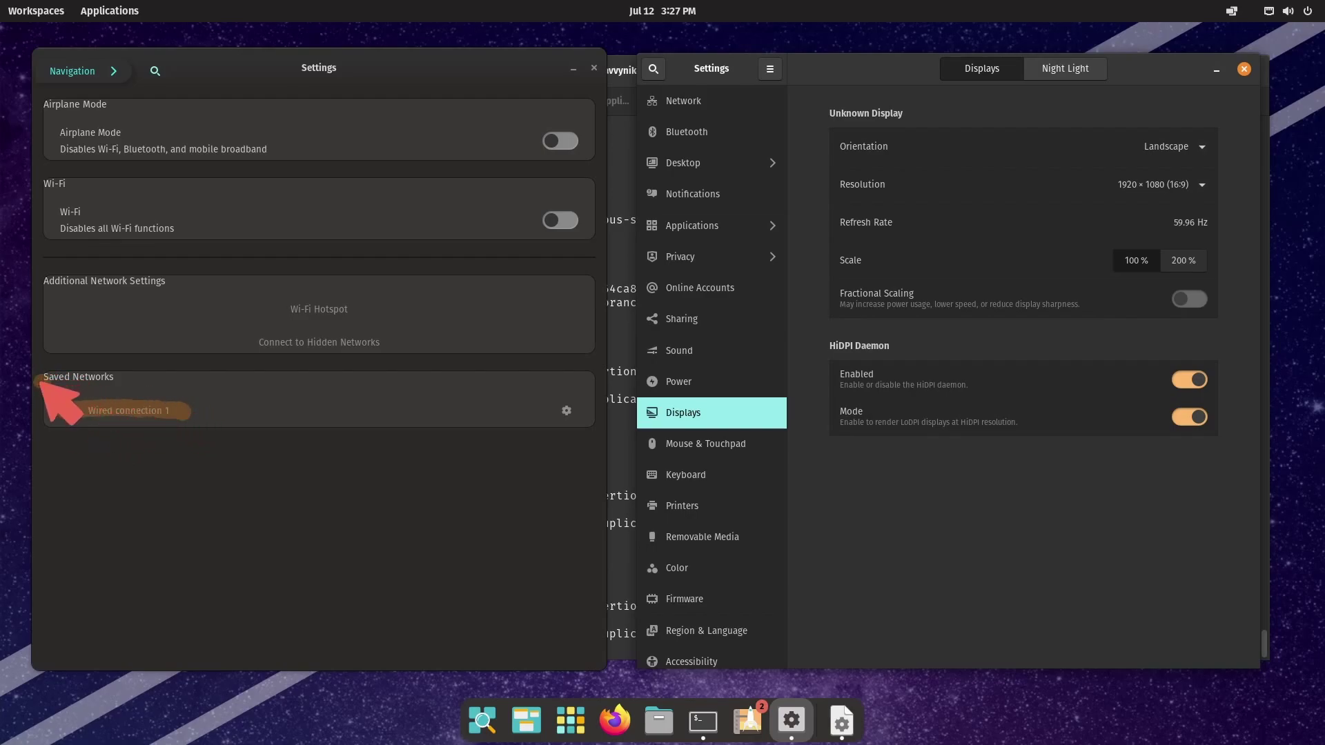
{"action": "left_click_drag", "start_coordinate": [36, 376], "coordinate": [121, 377]}
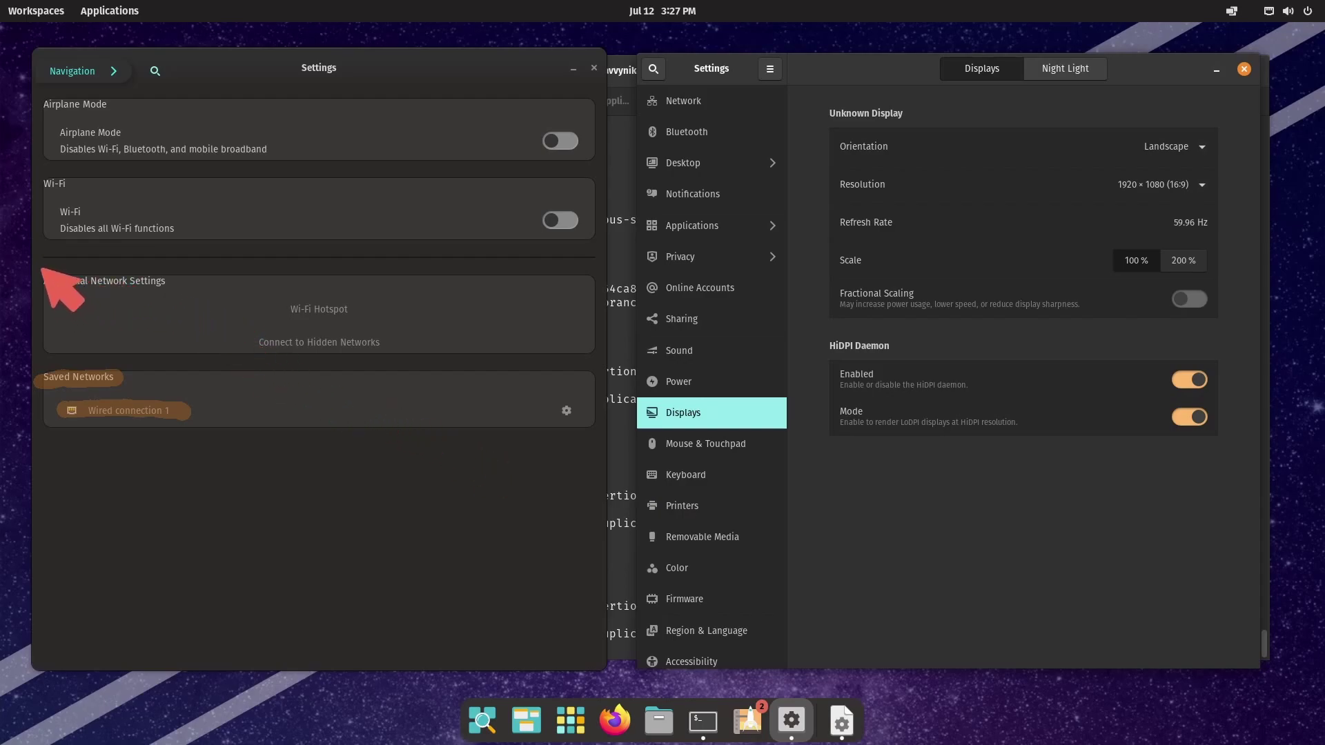
{"action": "mouse_move", "coordinate": [49, 265]}
{"action": "left_mouse_down"}
{"action": "mouse_move", "coordinate": [39, 295]}
{"action": "mouse_move", "coordinate": [59, 294]}
{"action": "left_mouse_up"}
{"action": "left_click_drag", "start_coordinate": [142, 261], "coordinate": [159, 298]}
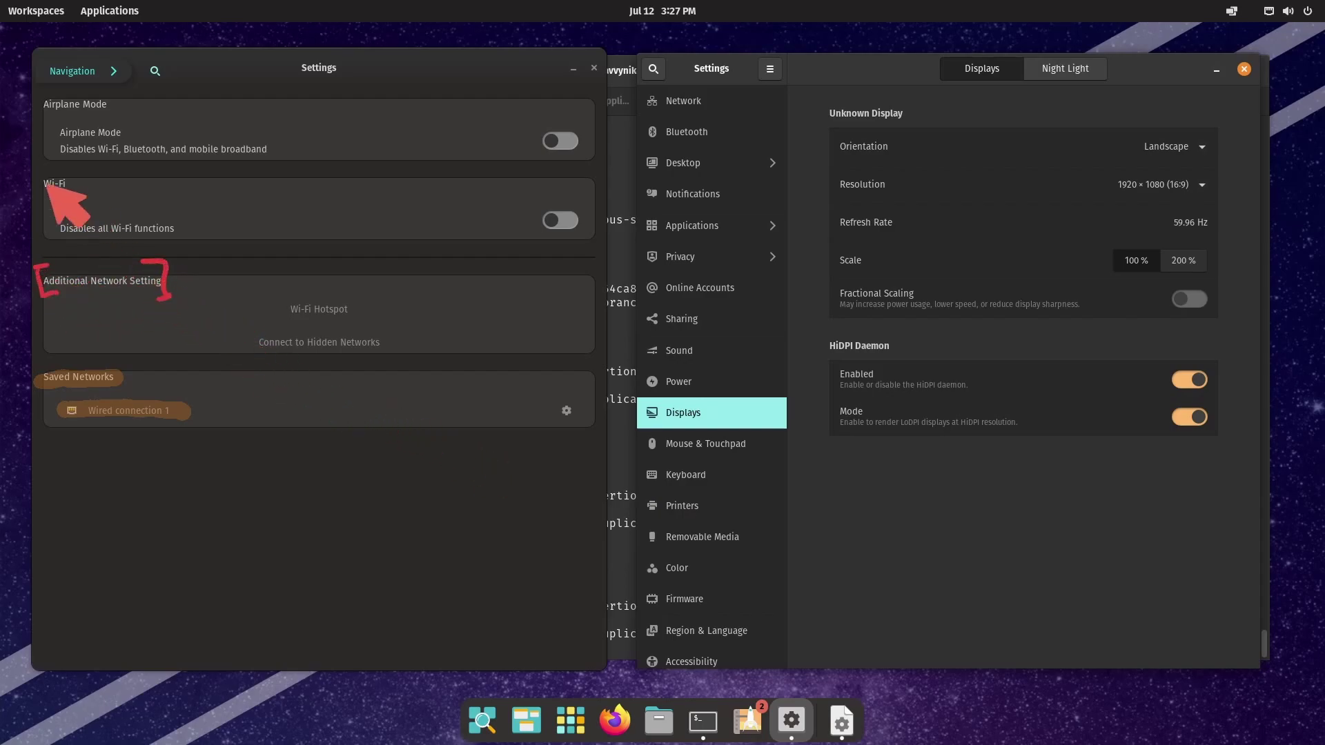
{"action": "left_click_drag", "start_coordinate": [45, 173], "coordinate": [71, 197]}
{"action": "mouse_move", "coordinate": [48, 88]}
{"action": "left_mouse_down"}
{"action": "mouse_move", "coordinate": [49, 114]}
{"action": "mouse_move", "coordinate": [102, 113]}
{"action": "left_mouse_up"}
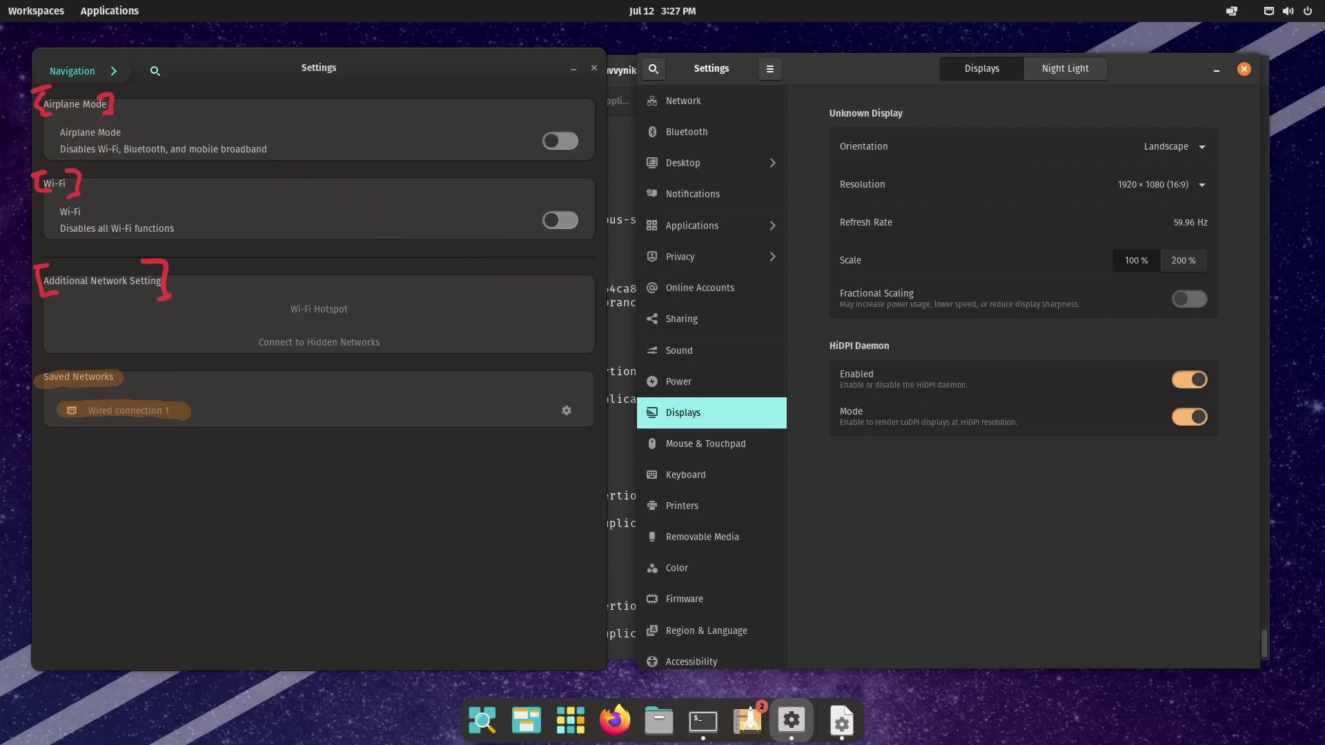
- Clear the annotations and switch on Wi-Fi and Airplane Mode
{"action": "key", "text": "shift+F9"}
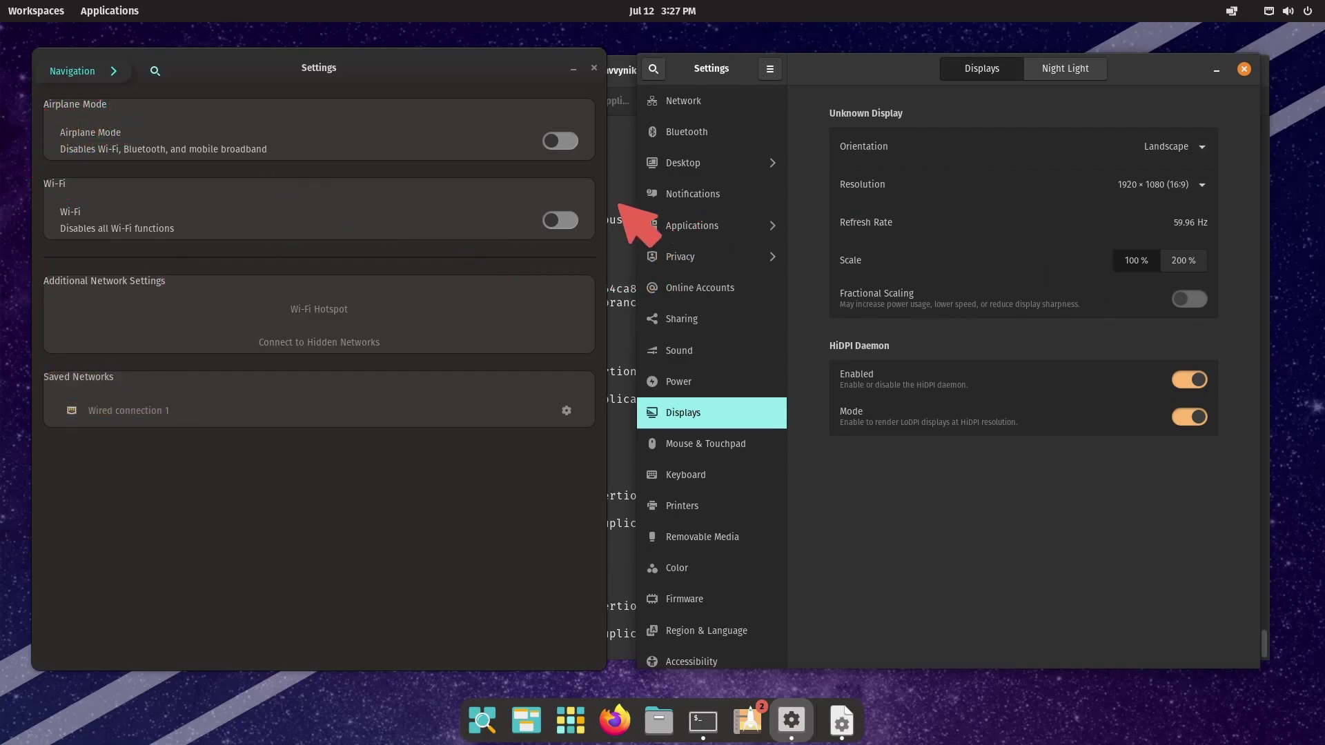
{"action": "left_click", "coordinate": [558, 220]}
{"action": "left_click", "coordinate": [562, 142]}
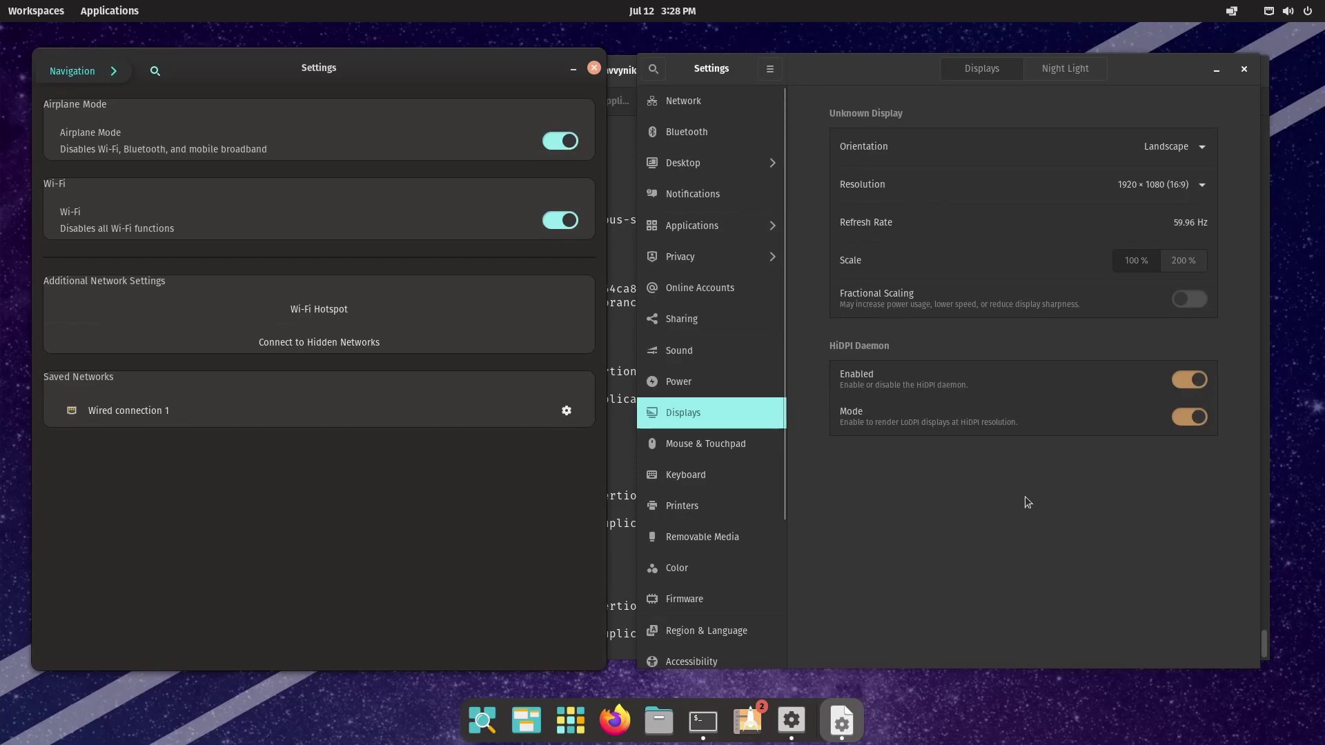
- Show COSMIC's Desktop section with Dock and Workspaces beside stock Settings' Desktop Options page
{"action": "left_click", "coordinate": [115, 71]}
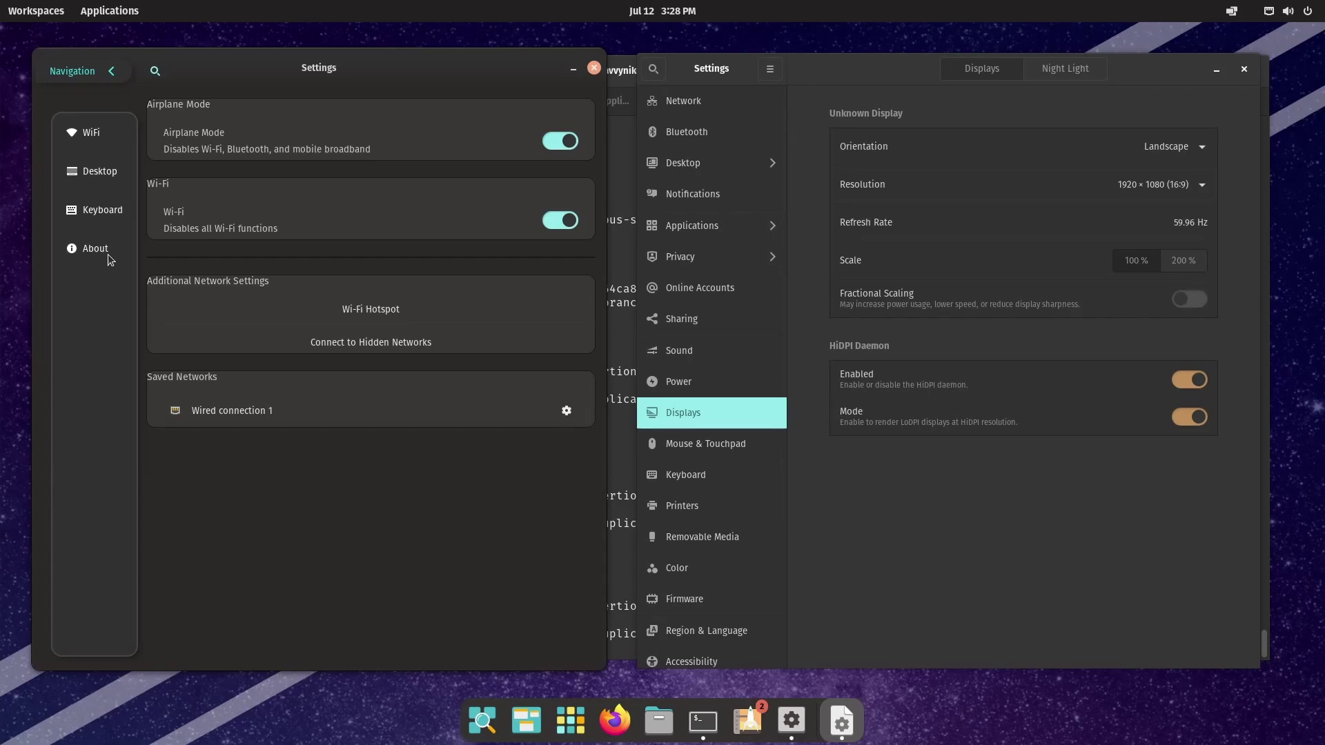
{"action": "left_click", "coordinate": [107, 177]}
{"action": "left_click", "coordinate": [697, 163]}
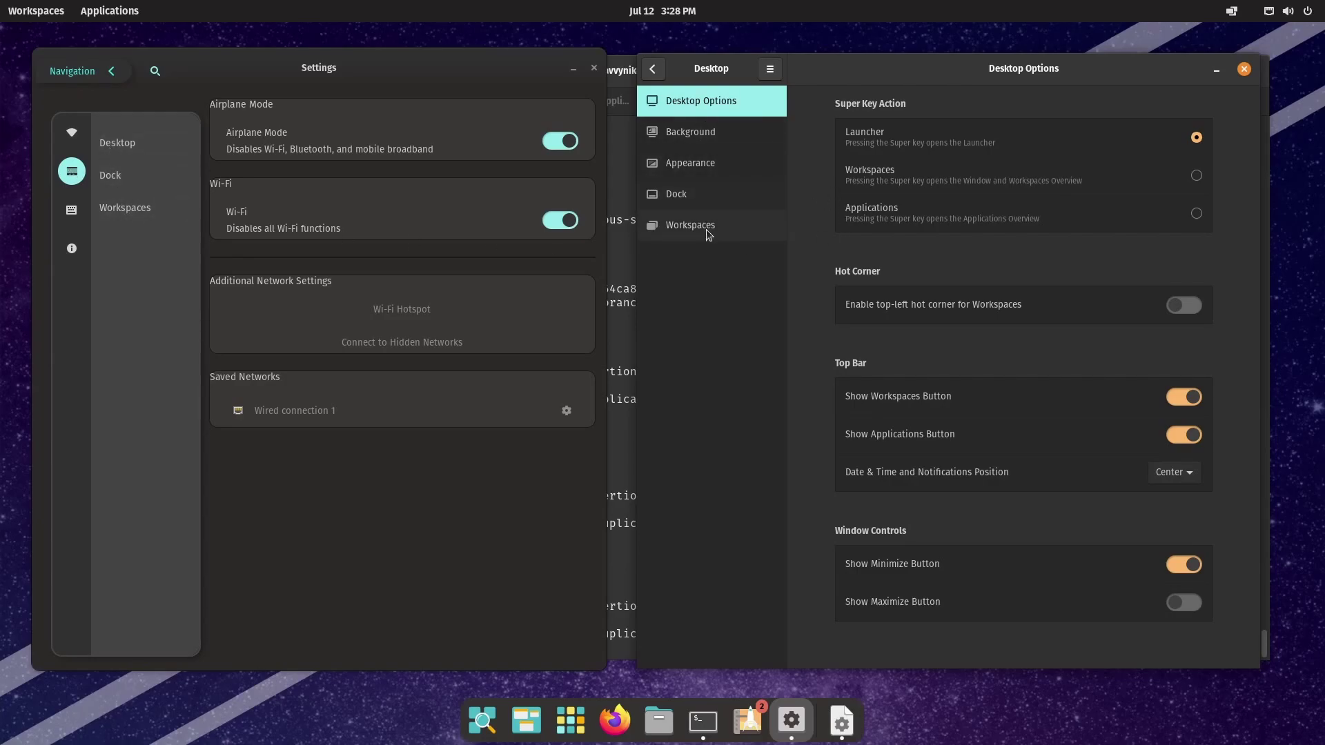
- Check Pop's Dock and Workspaces pages, then show COSMIC's Desktop page beside Pop's Desktop Options
{"action": "left_click", "coordinate": [716, 205]}
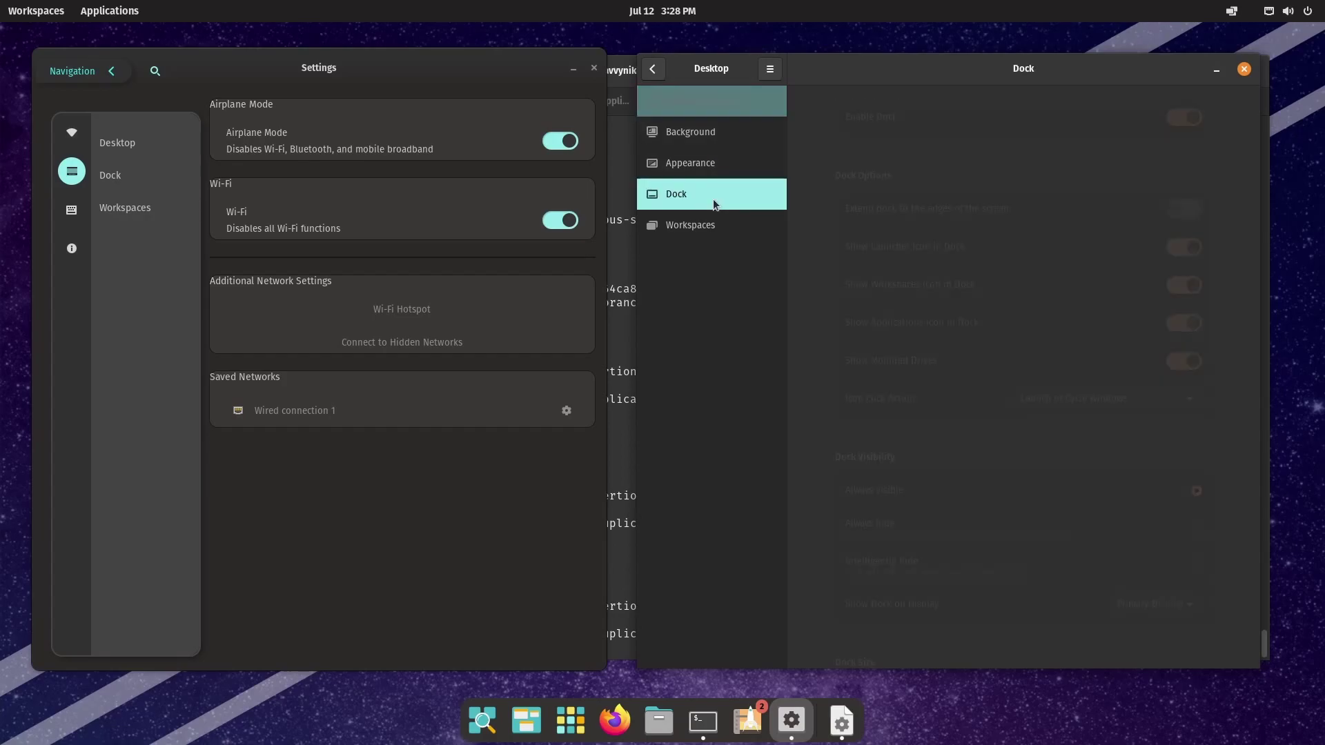
{"action": "left_click", "coordinate": [708, 229]}
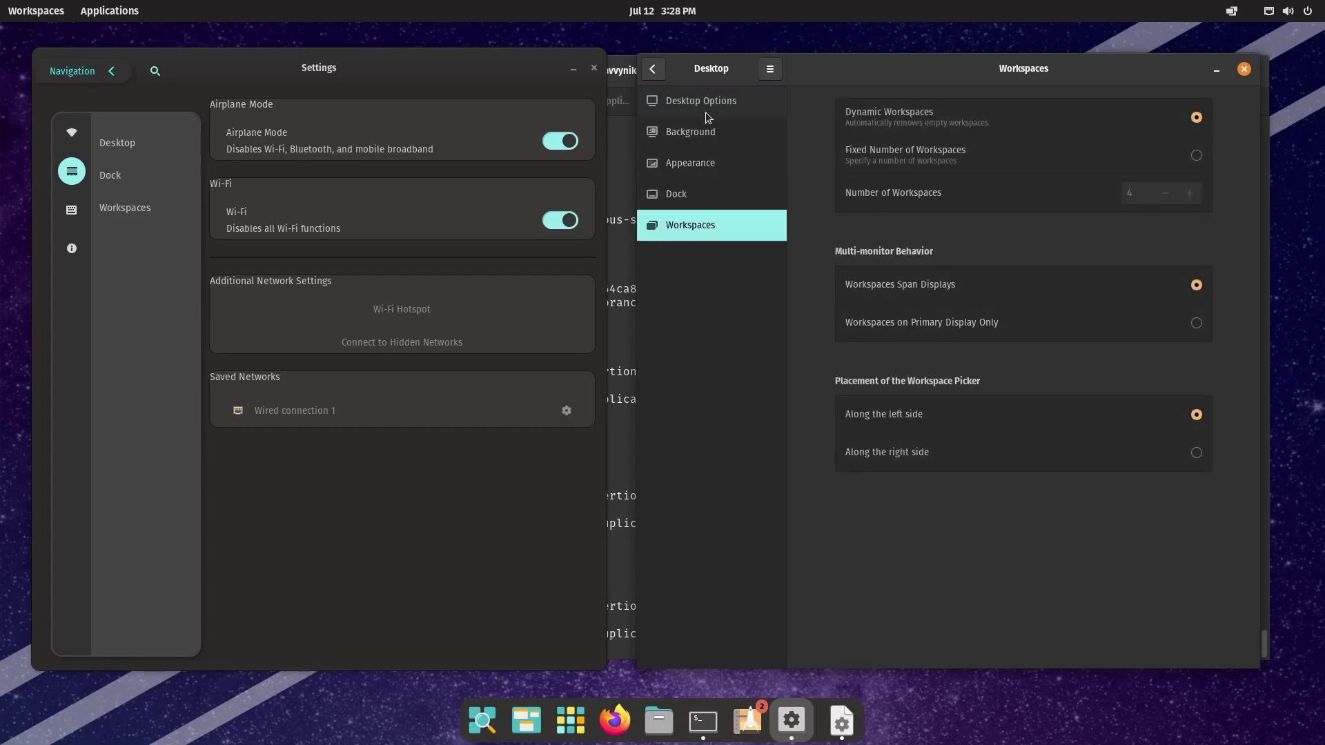
{"action": "left_click", "coordinate": [706, 110]}
{"action": "left_click", "coordinate": [131, 146]}
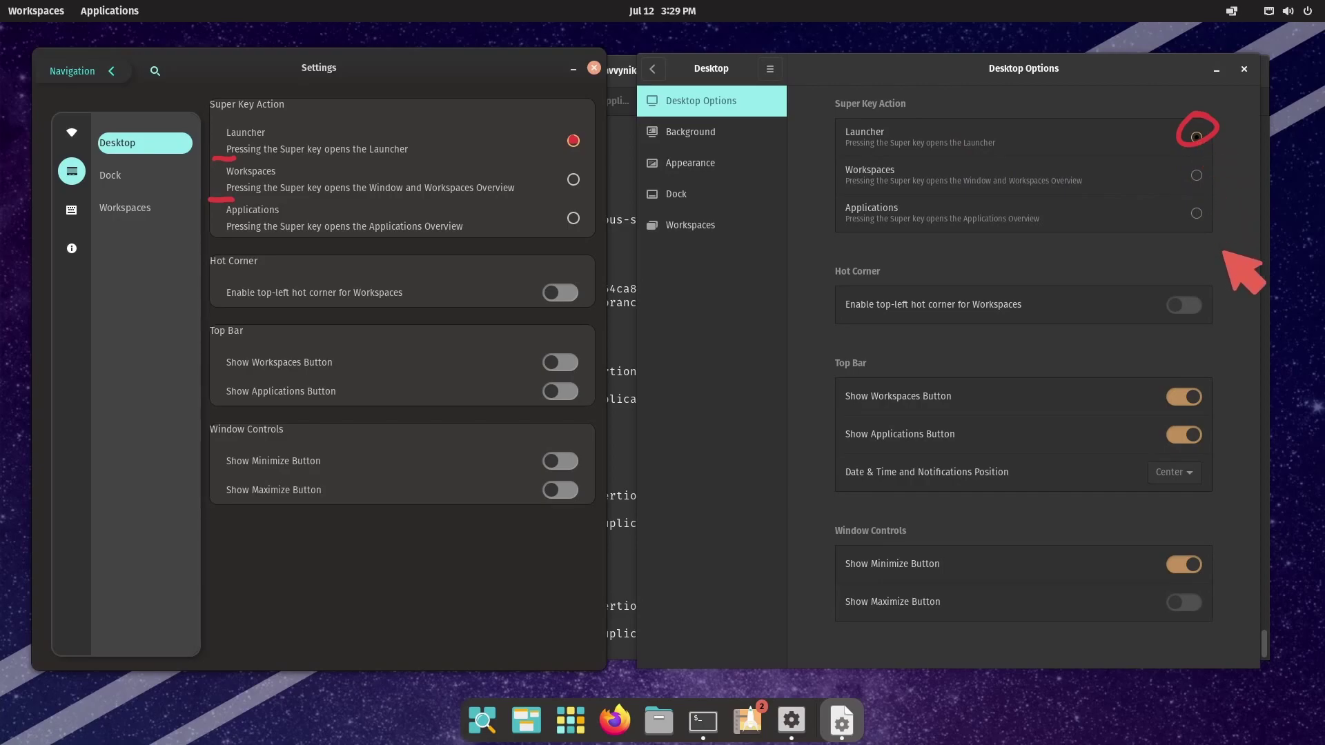
- Show the Dock pages in both windows, then the Workspaces pages for comparison
{"action": "key", "text": "Escape"}
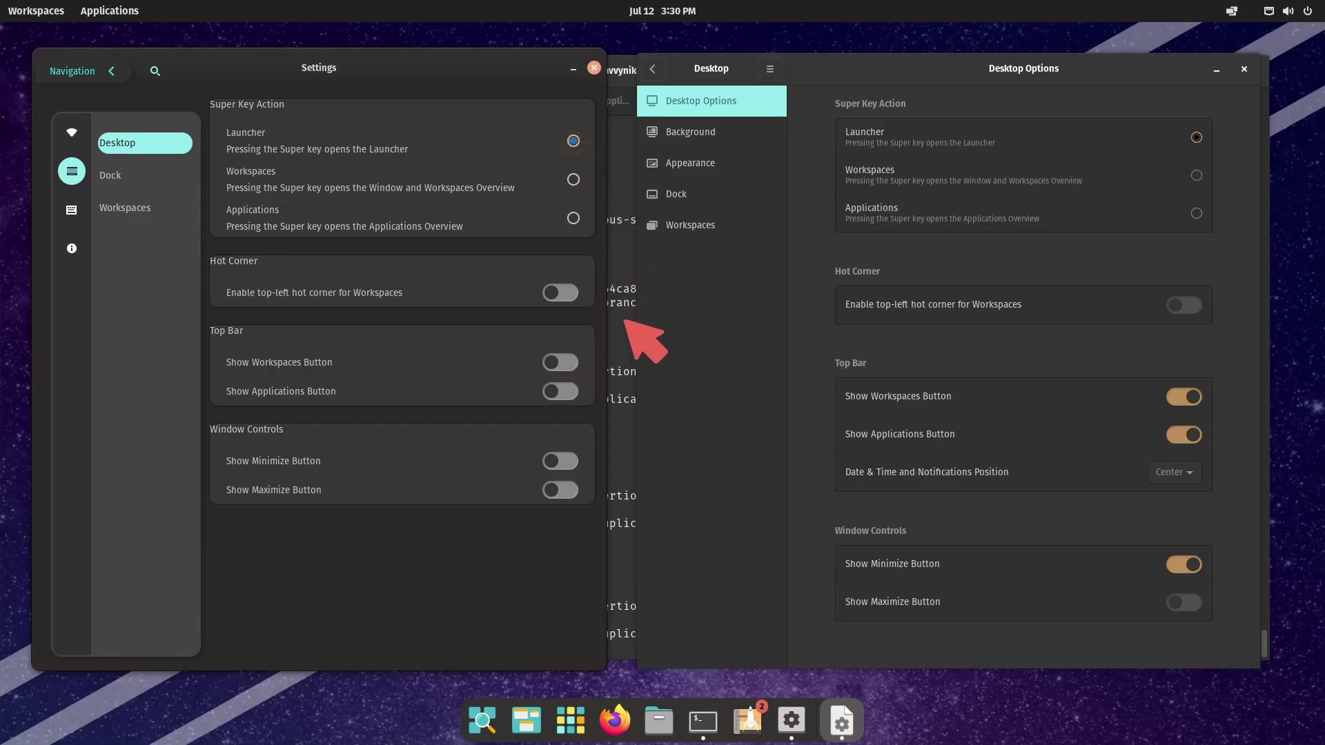
{"action": "left_click", "coordinate": [127, 177]}
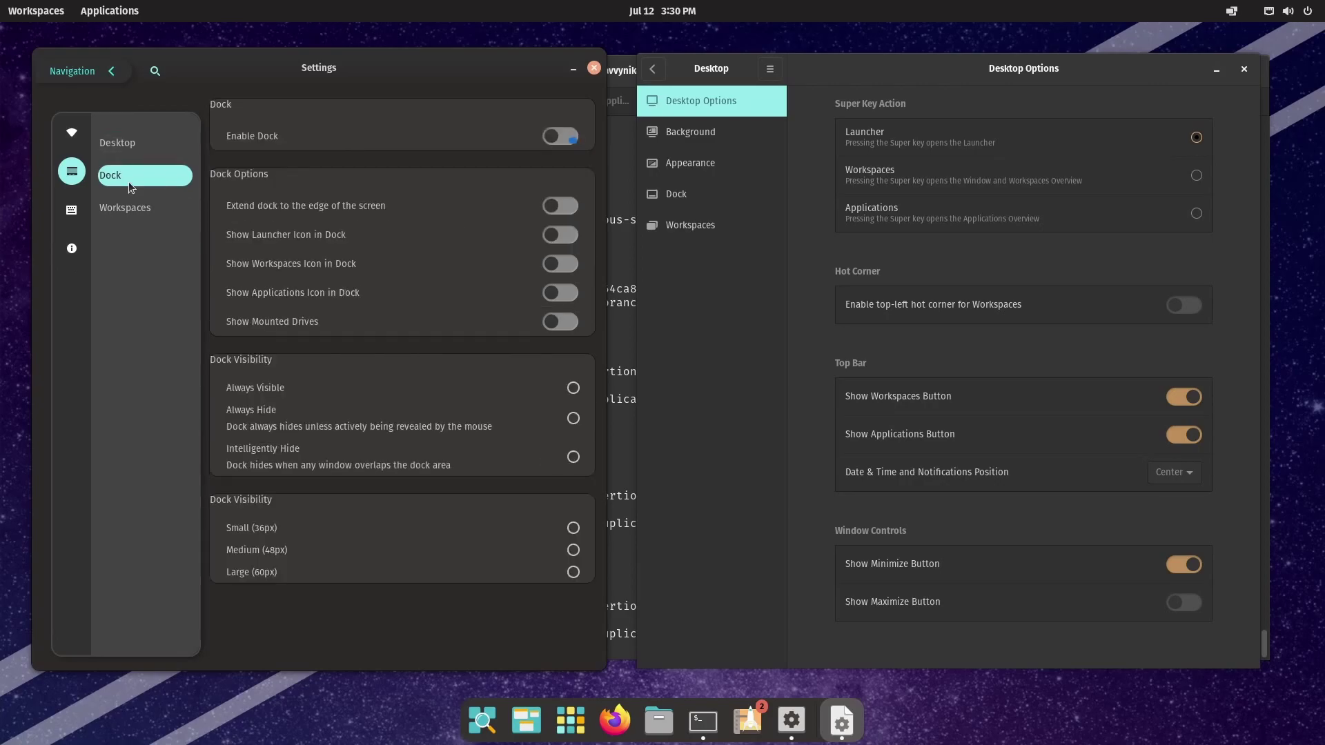
{"action": "left_click", "coordinate": [672, 196]}
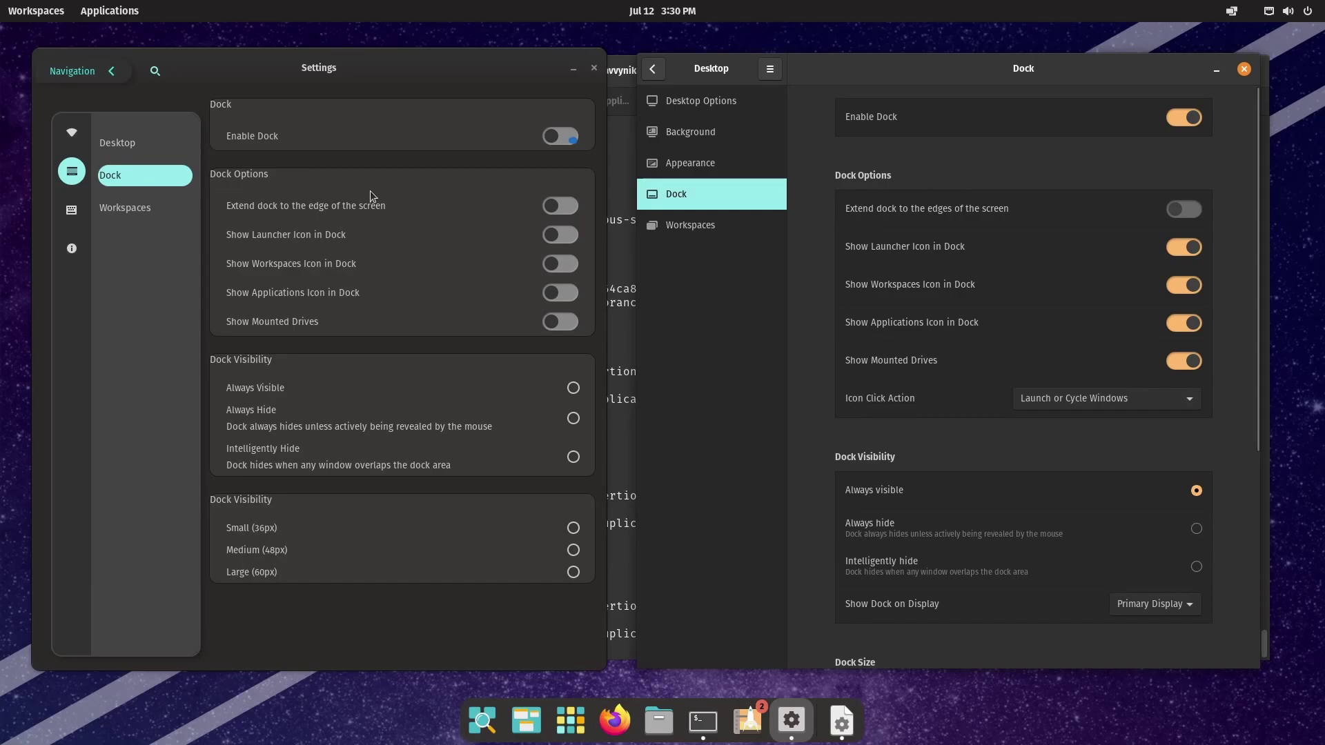
{"action": "left_click", "coordinate": [690, 225]}
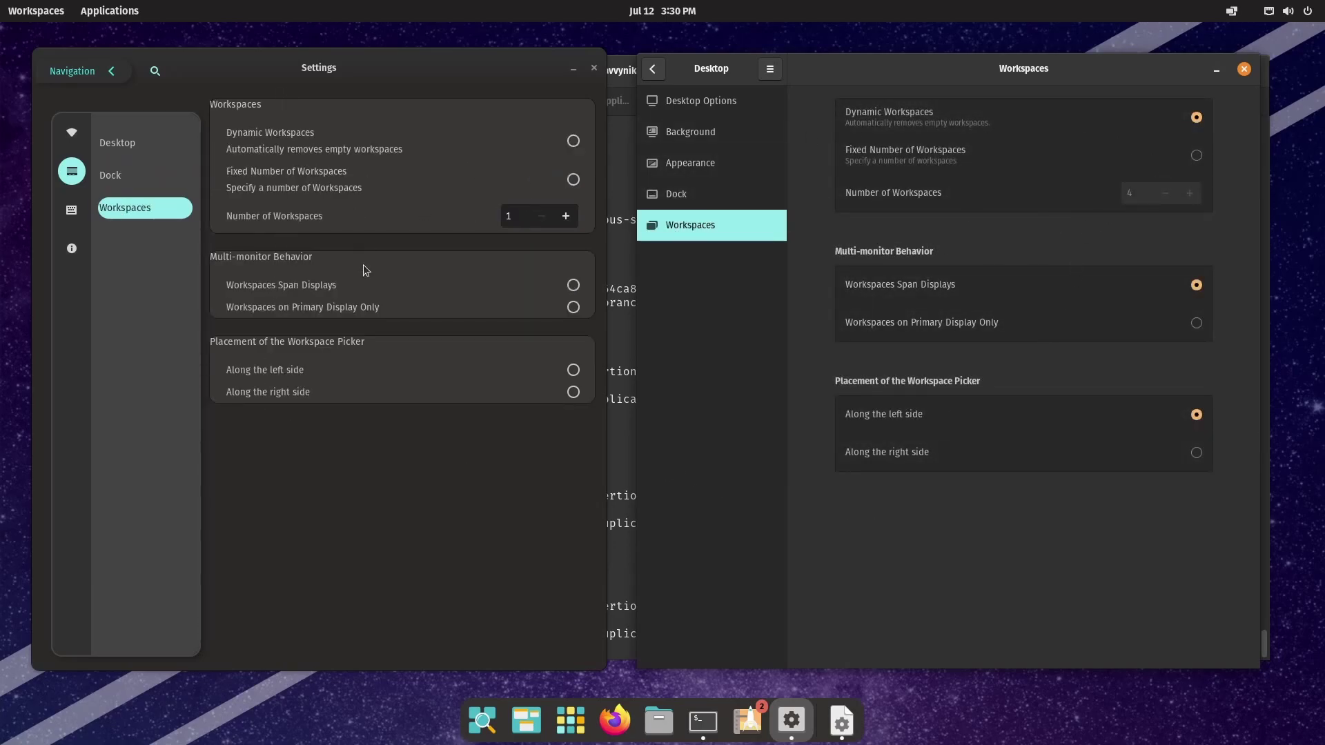
- Browse COSMIC Settings' About, keyboard, desktop and WiFi pages
{"action": "left_click", "coordinate": [70, 210]}
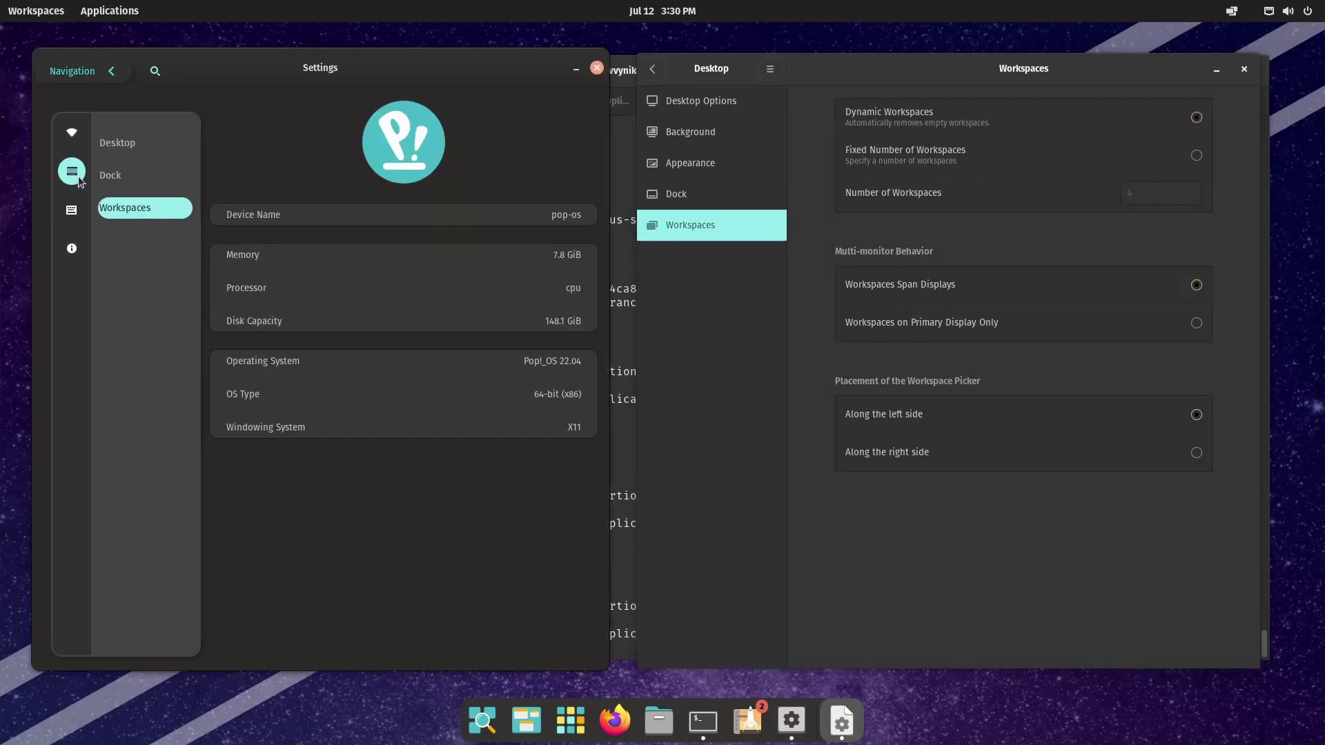
{"action": "left_click", "coordinate": [72, 213]}
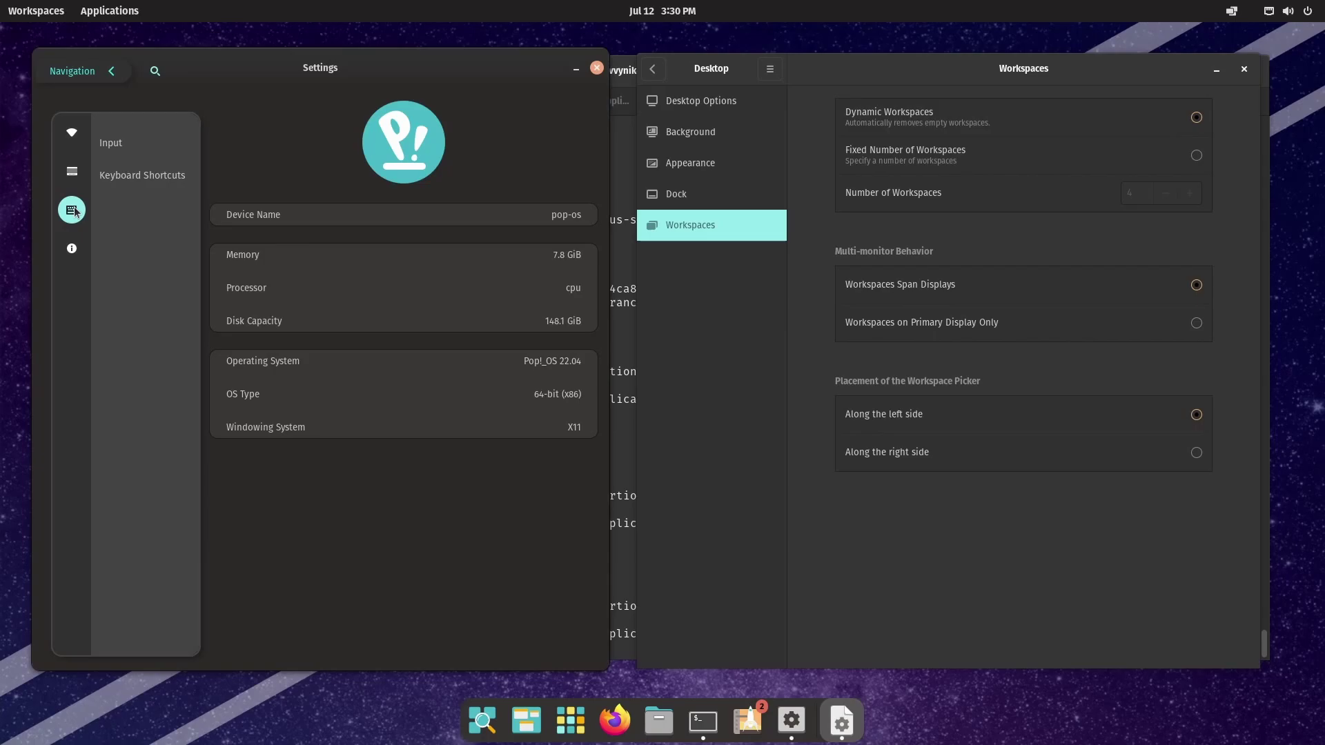
{"action": "left_click", "coordinate": [73, 172]}
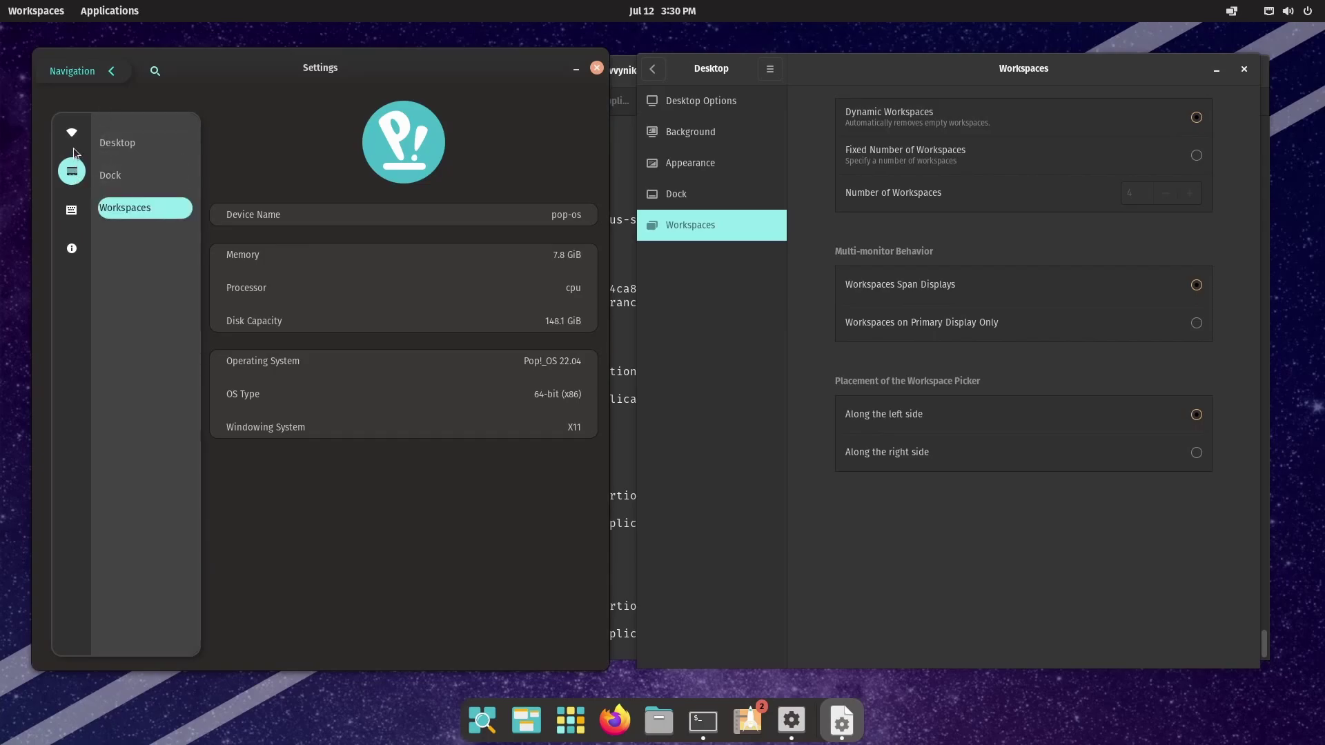
{"action": "left_click", "coordinate": [73, 247]}
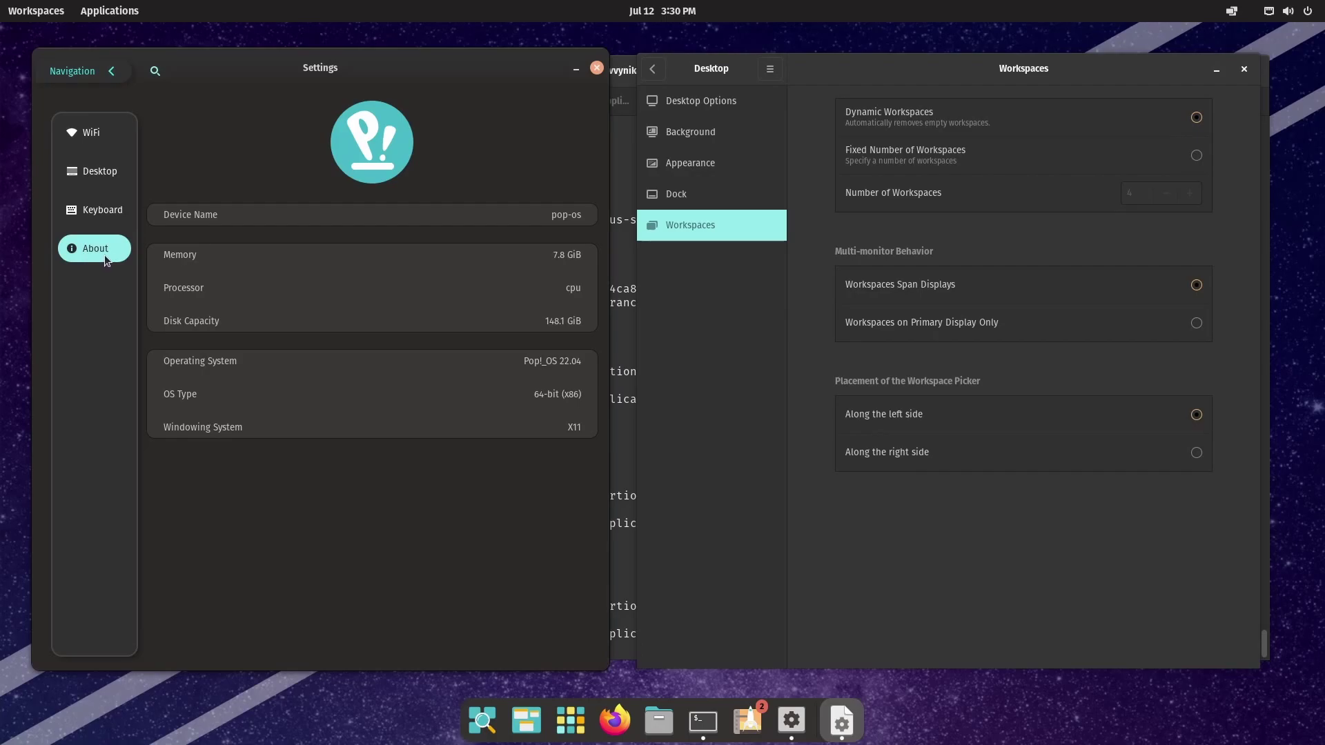
{"action": "left_click", "coordinate": [90, 133]}
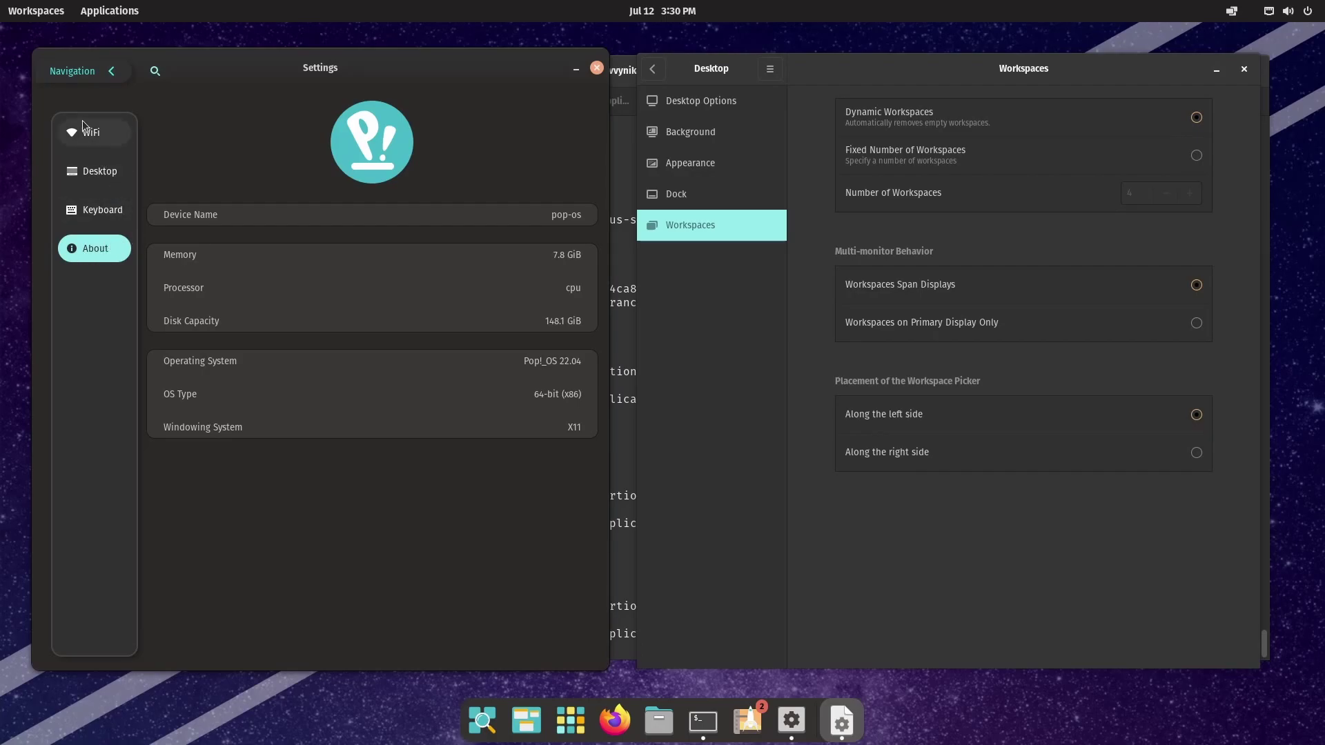
{"action": "left_click", "coordinate": [97, 250]}
{"action": "left_click", "coordinate": [88, 138]}
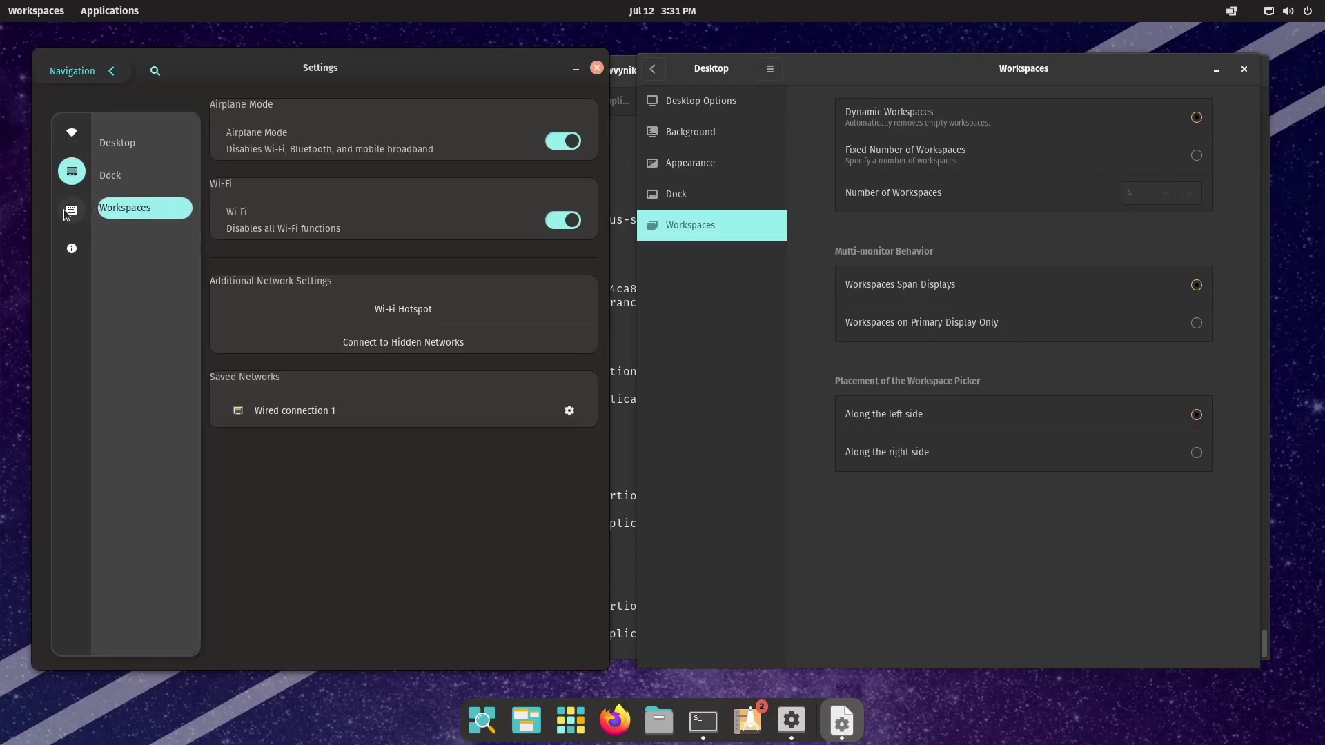
- Show Pop's Appearance, Background, Desktop Options, then Dock, while COSMIC returns to Workspaces
{"action": "left_click", "coordinate": [690, 163]}
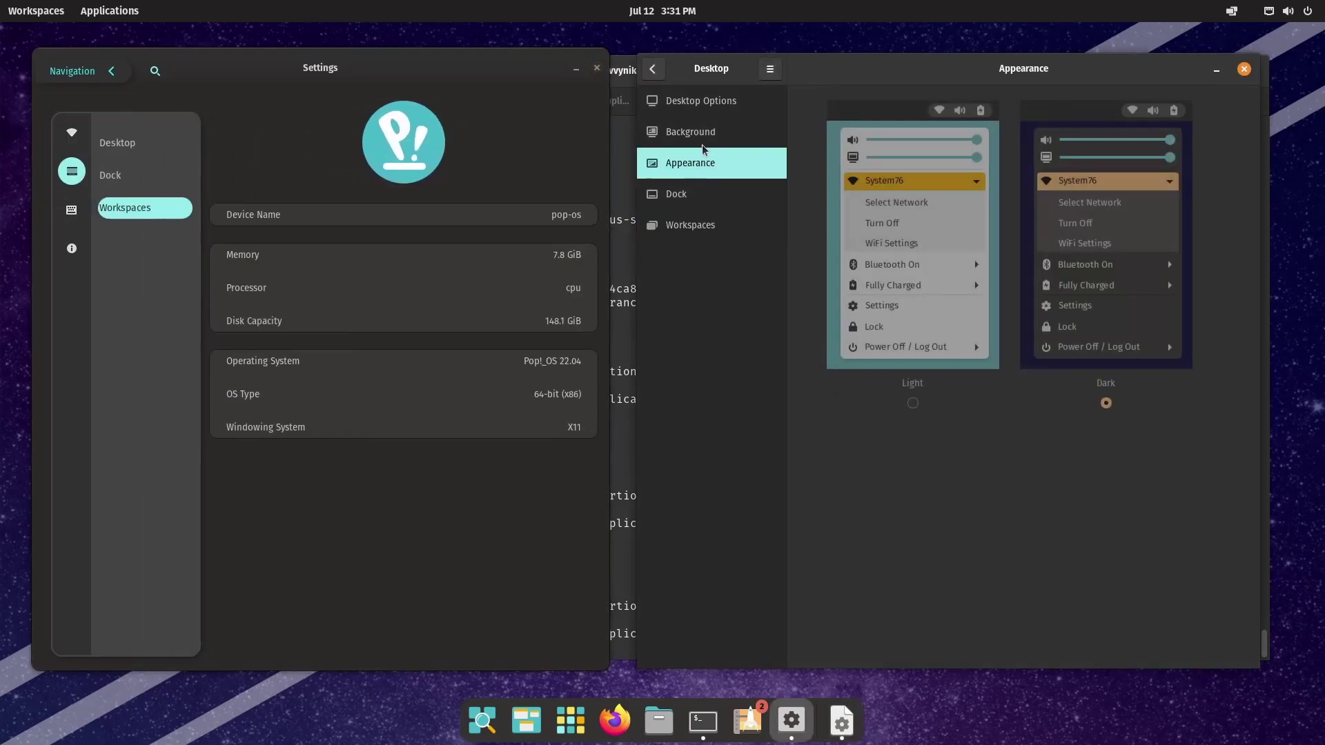
{"action": "left_click", "coordinate": [690, 132]}
{"action": "left_click", "coordinate": [701, 102]}
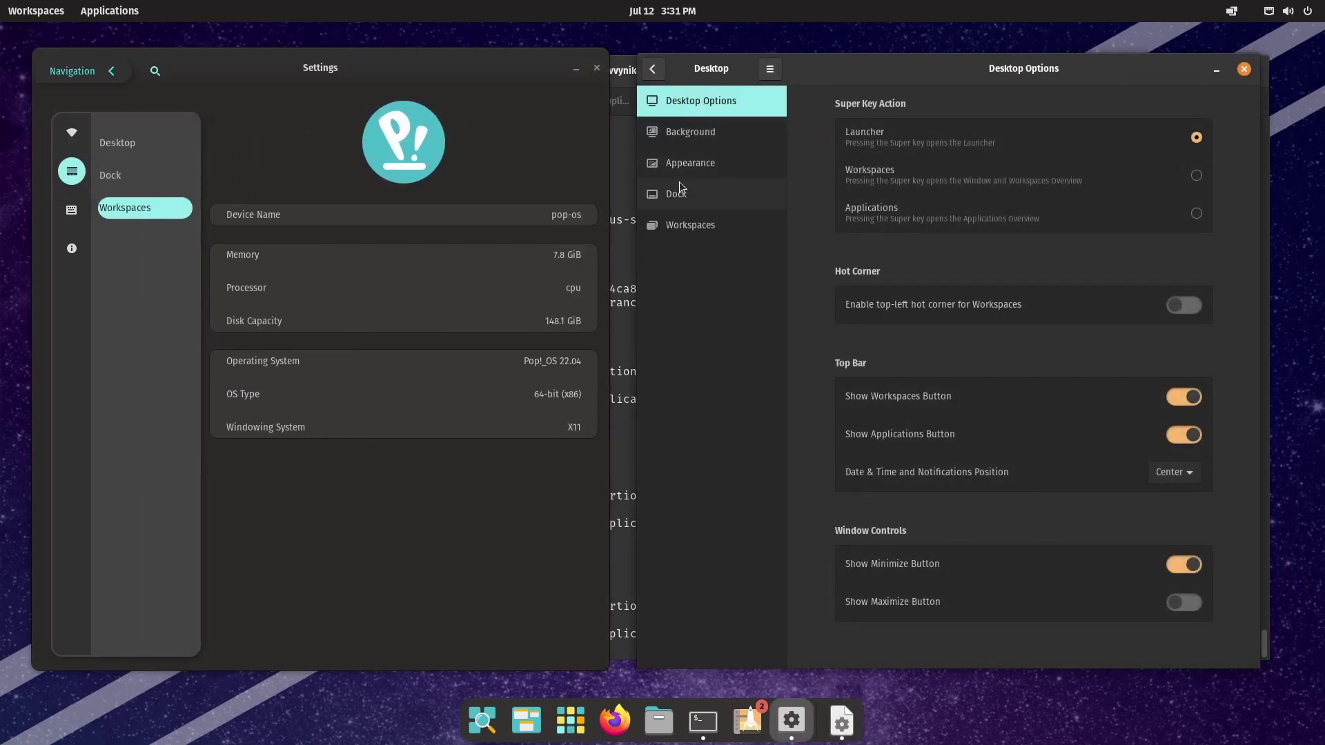
{"action": "left_click", "coordinate": [679, 189]}
{"action": "left_click", "coordinate": [97, 177]}
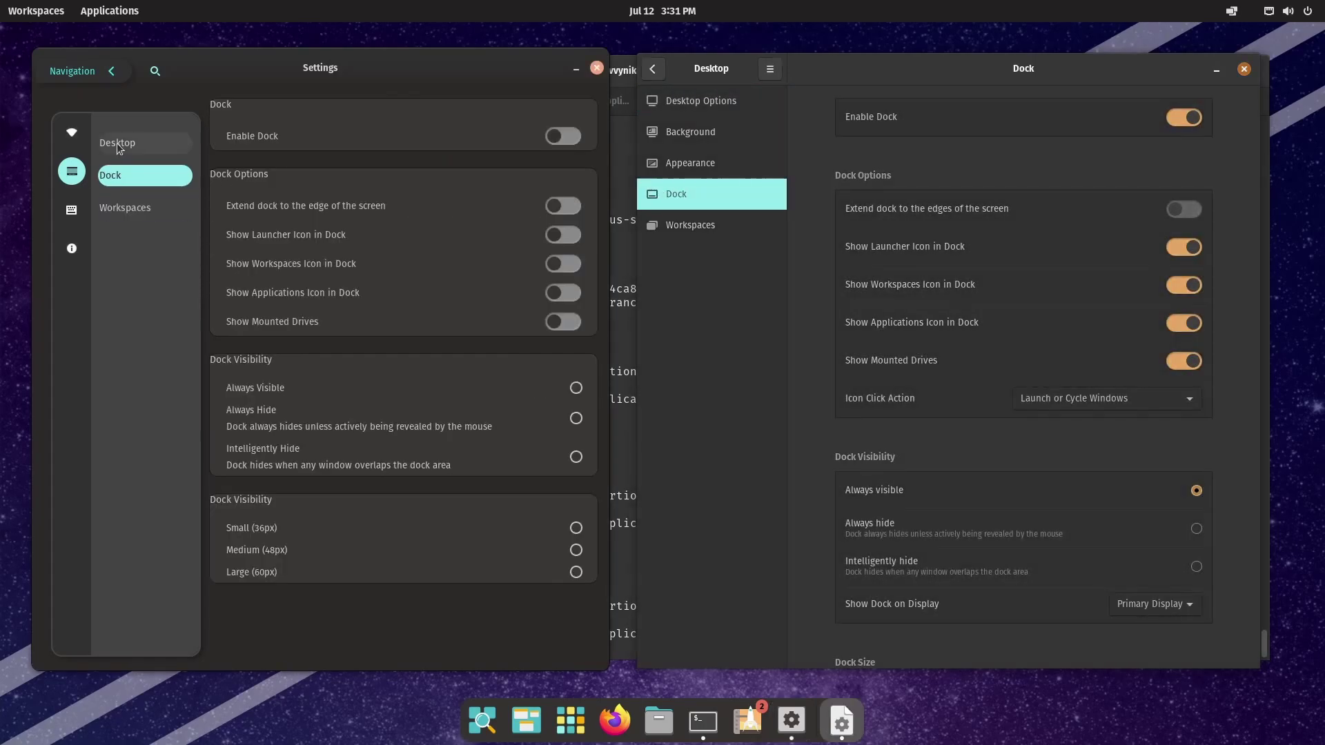
{"action": "left_click", "coordinate": [125, 208]}
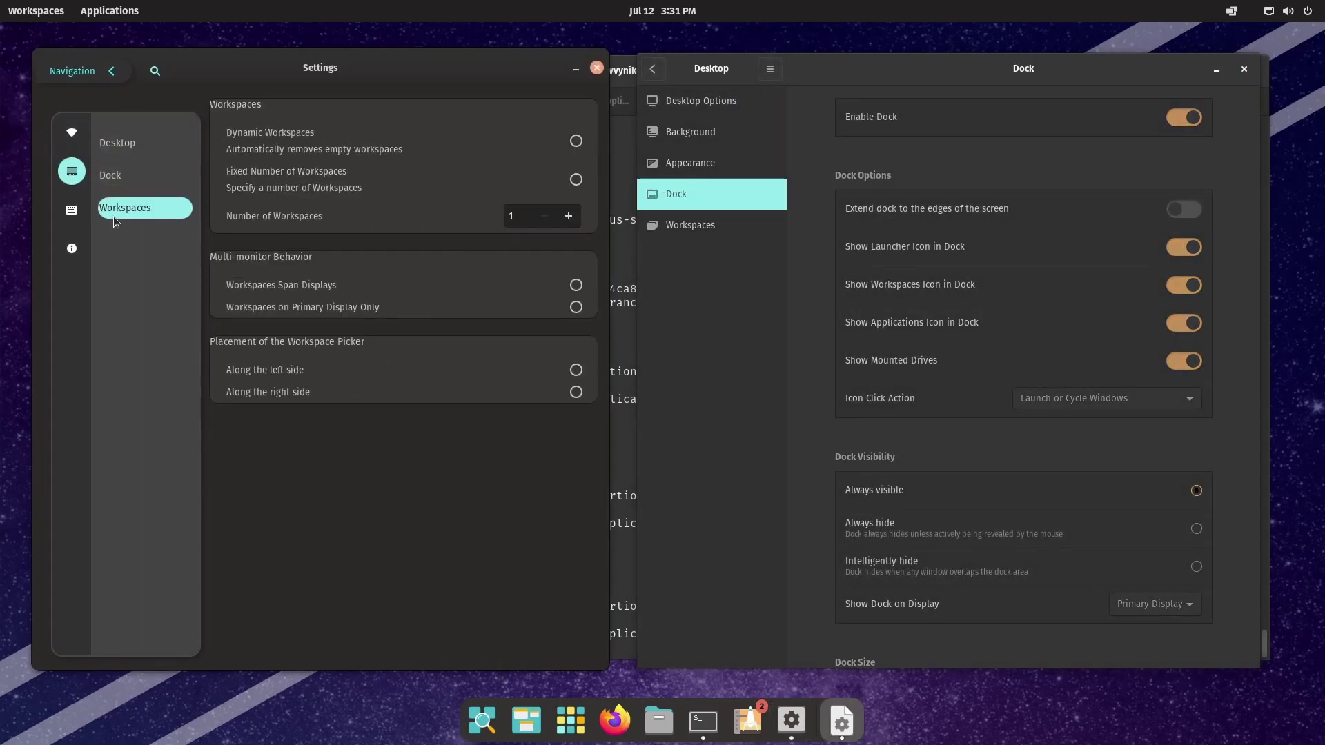
- Return COSMIC Settings through the keyboard and About pages to its WiFi page
{"action": "left_click", "coordinate": [111, 175]}
{"action": "left_click", "coordinate": [117, 143]}
{"action": "left_click", "coordinate": [72, 210]}
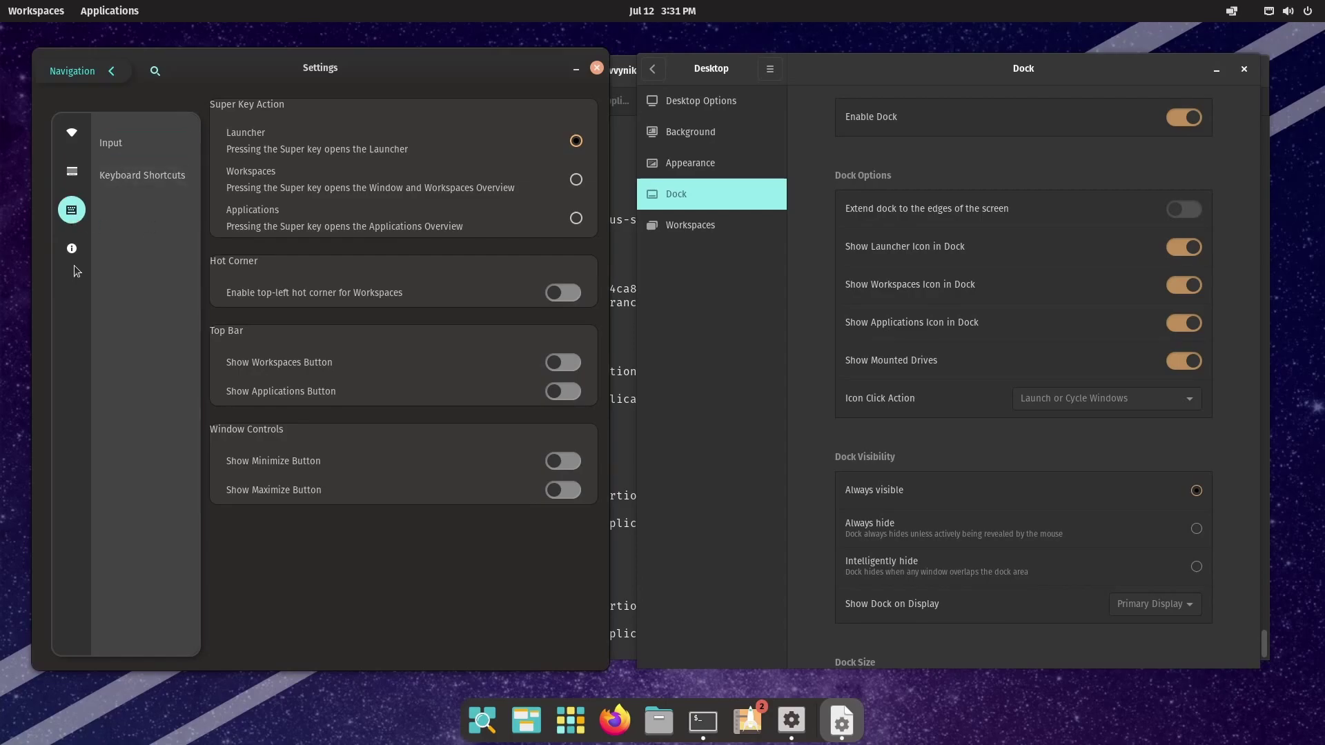
{"action": "left_click", "coordinate": [72, 250]}
{"action": "left_click", "coordinate": [93, 136]}
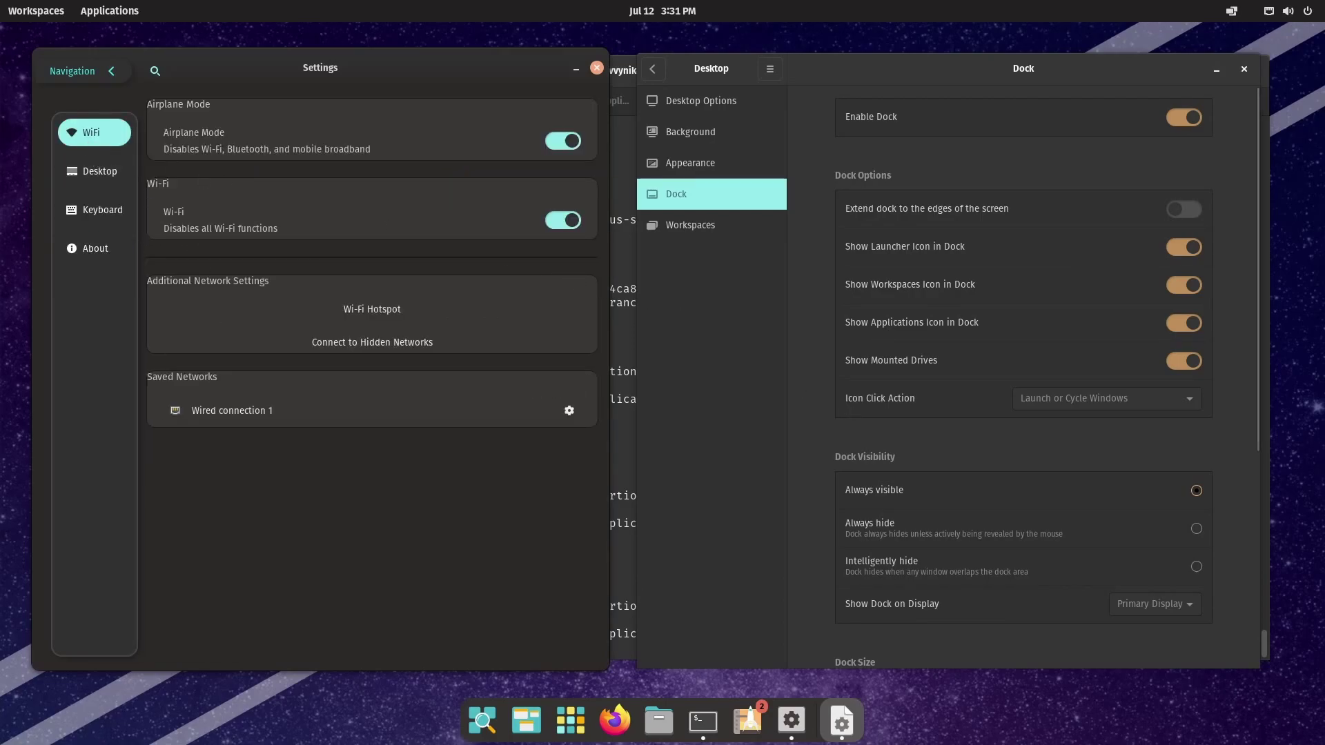
- Handwrite 'Rust' and 'cosmic desktop' with an arrow over the windows, then clear them
{"action": "mouse_move", "coordinate": [472, 321]}
{"action": "left_mouse_down"}
{"action": "mouse_move", "coordinate": [493, 407]}
{"action": "mouse_move", "coordinate": [550, 359]}
{"action": "mouse_move", "coordinate": [626, 333]}
{"action": "mouse_move", "coordinate": [658, 381]}
{"action": "left_mouse_up"}
{"action": "mouse_move", "coordinate": [646, 263]}
{"action": "left_mouse_down"}
{"action": "mouse_move", "coordinate": [687, 347]}
{"action": "mouse_move", "coordinate": [712, 298]}
{"action": "left_mouse_up"}
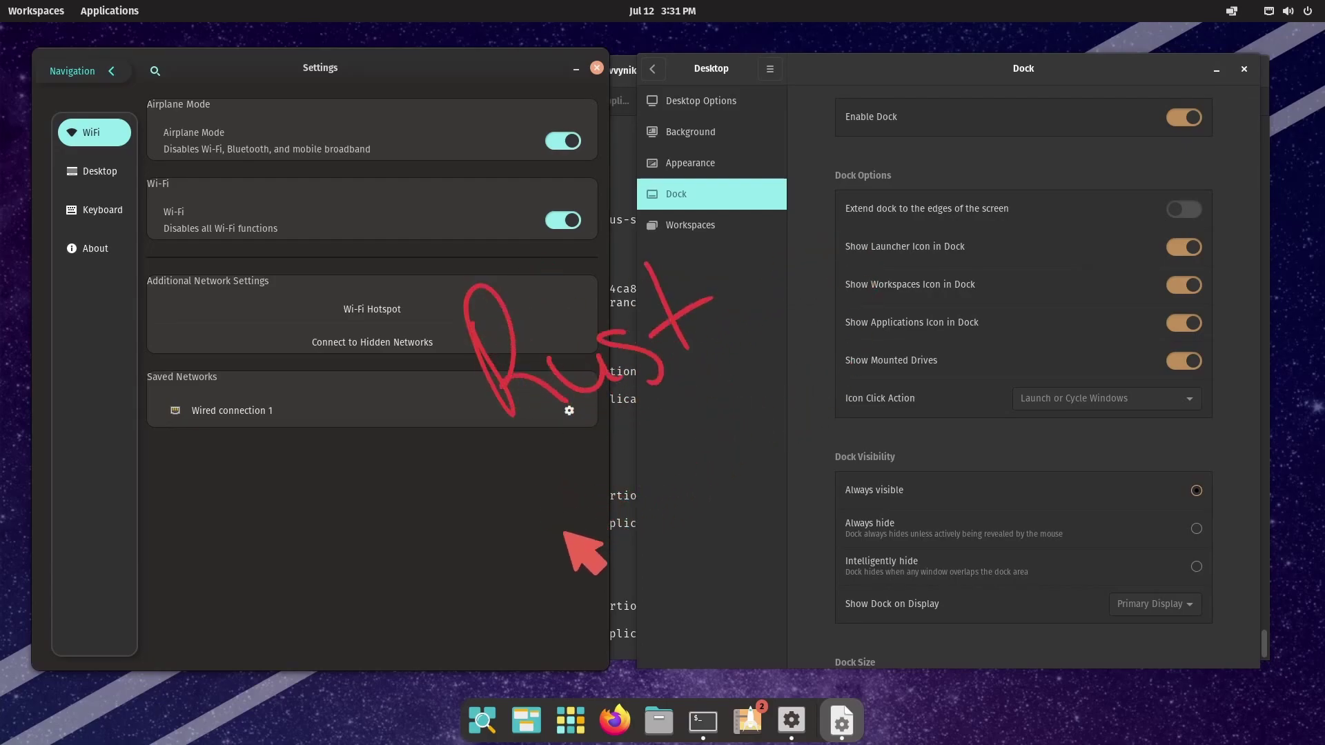
{"action": "mouse_move", "coordinate": [565, 532]}
{"action": "left_mouse_down"}
{"action": "mouse_move", "coordinate": [508, 510]}
{"action": "mouse_move", "coordinate": [627, 511]}
{"action": "mouse_move", "coordinate": [878, 474]}
{"action": "left_mouse_up"}
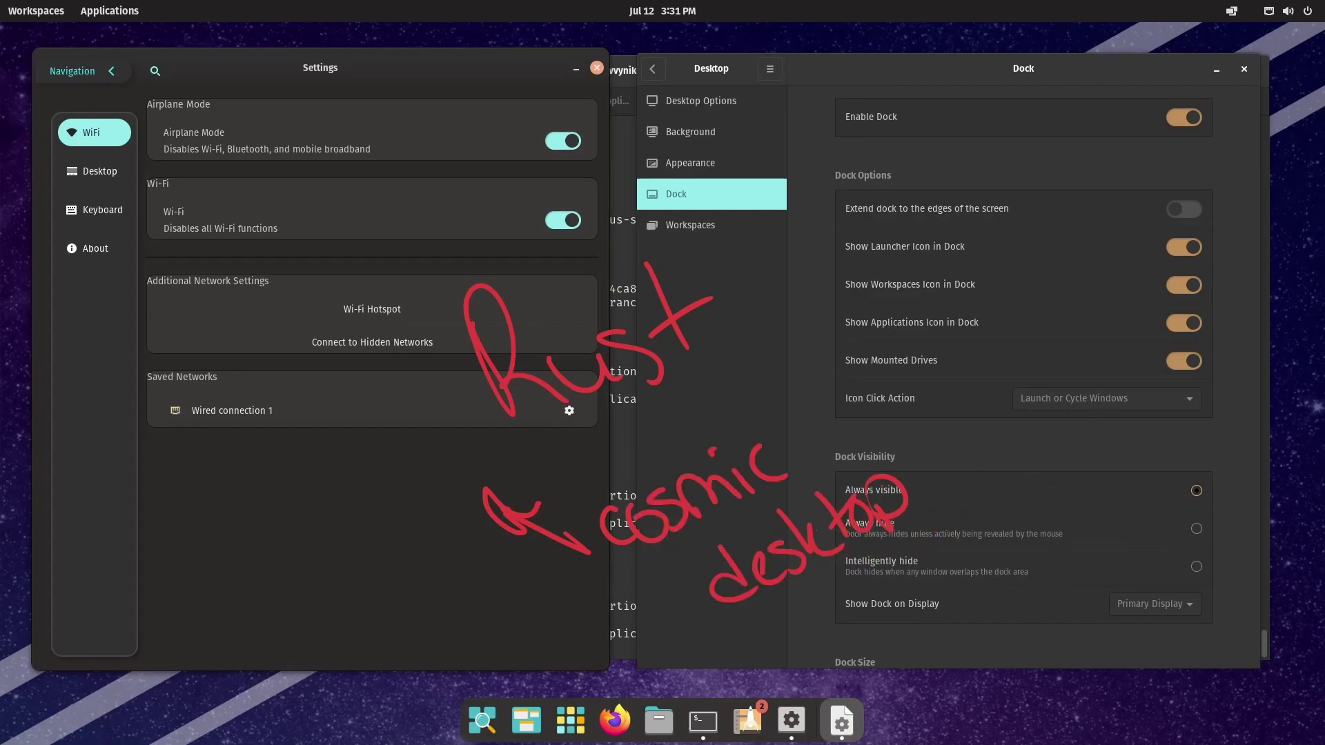
{"action": "key", "text": "shift+F9"}
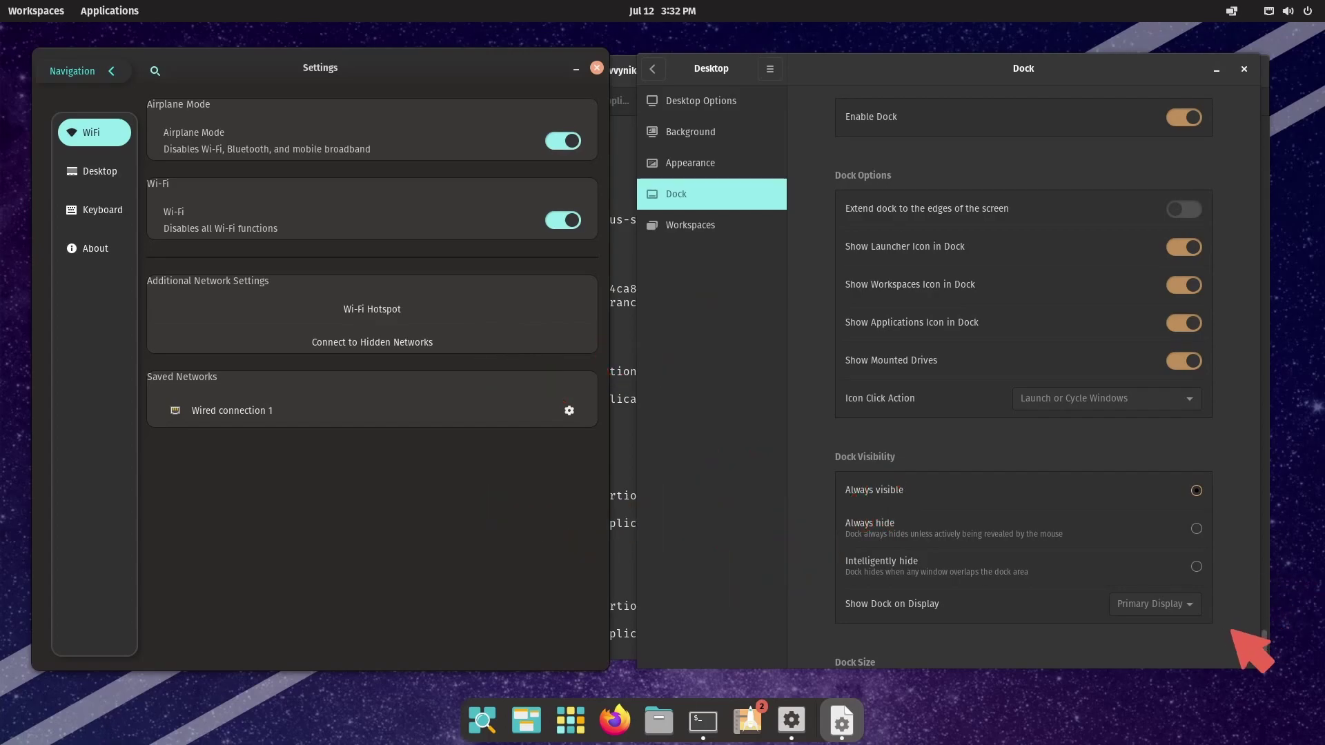
- Rerun ./cosmic-panel "testing-panel" in the cosmic-panel tab and underline the NoCompositorListening error
{"action": "left_click", "coordinate": [703, 721]}
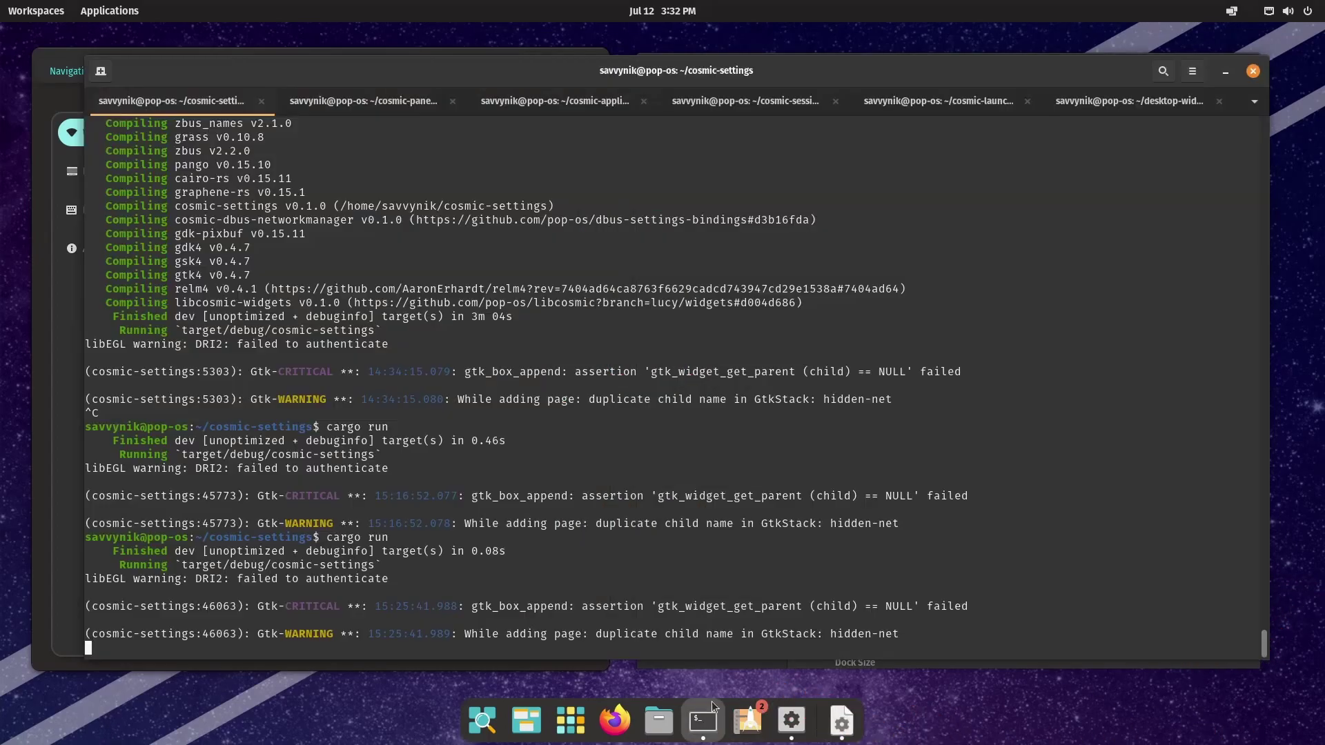
{"action": "left_click", "coordinate": [390, 102]}
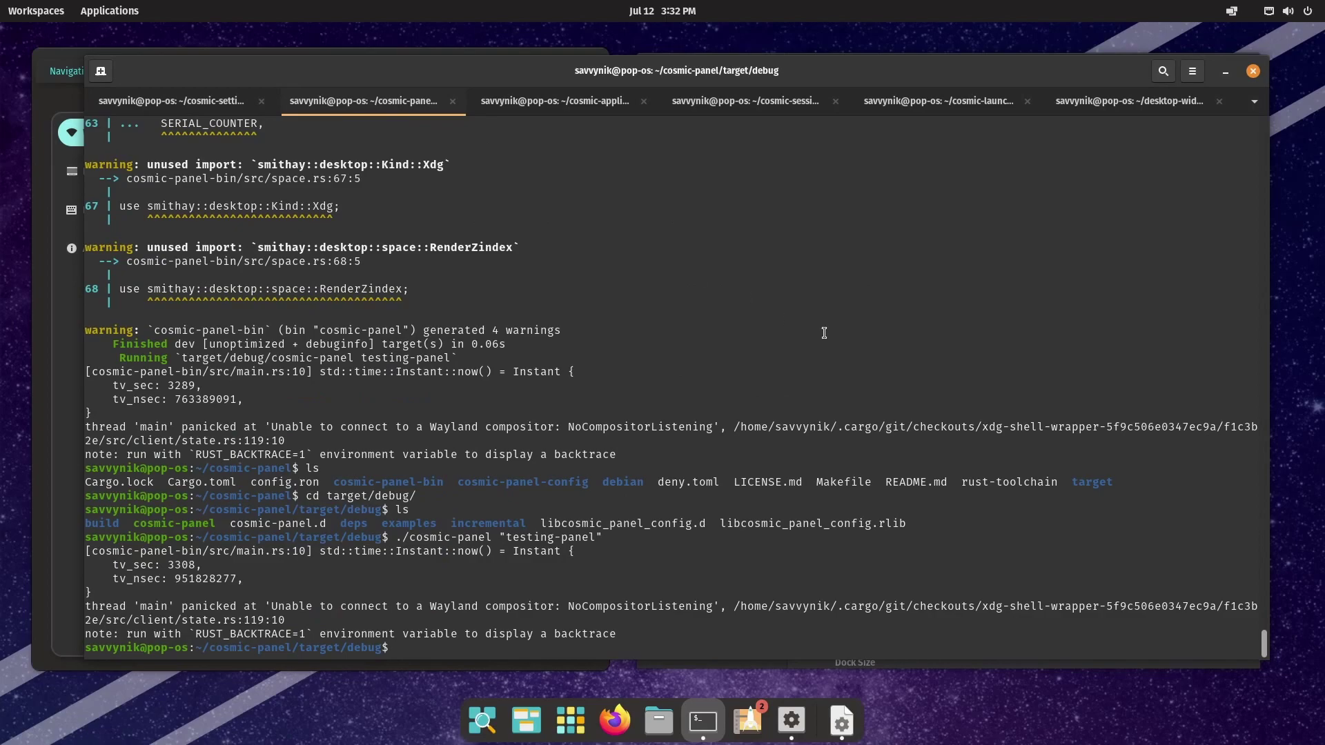
{"action": "key", "text": "Up"}
{"action": "key", "text": "Return"}
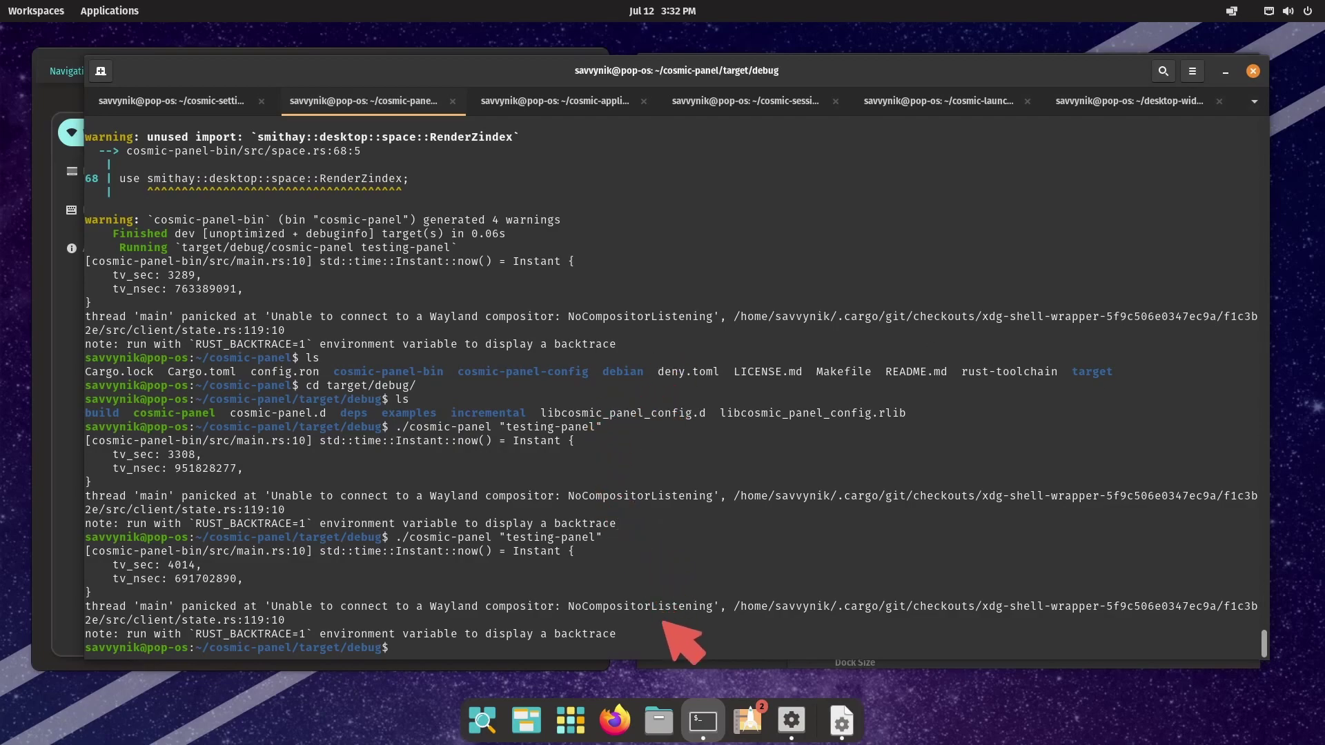
{"action": "left_click_drag", "start_coordinate": [570, 608], "coordinate": [715, 608]}
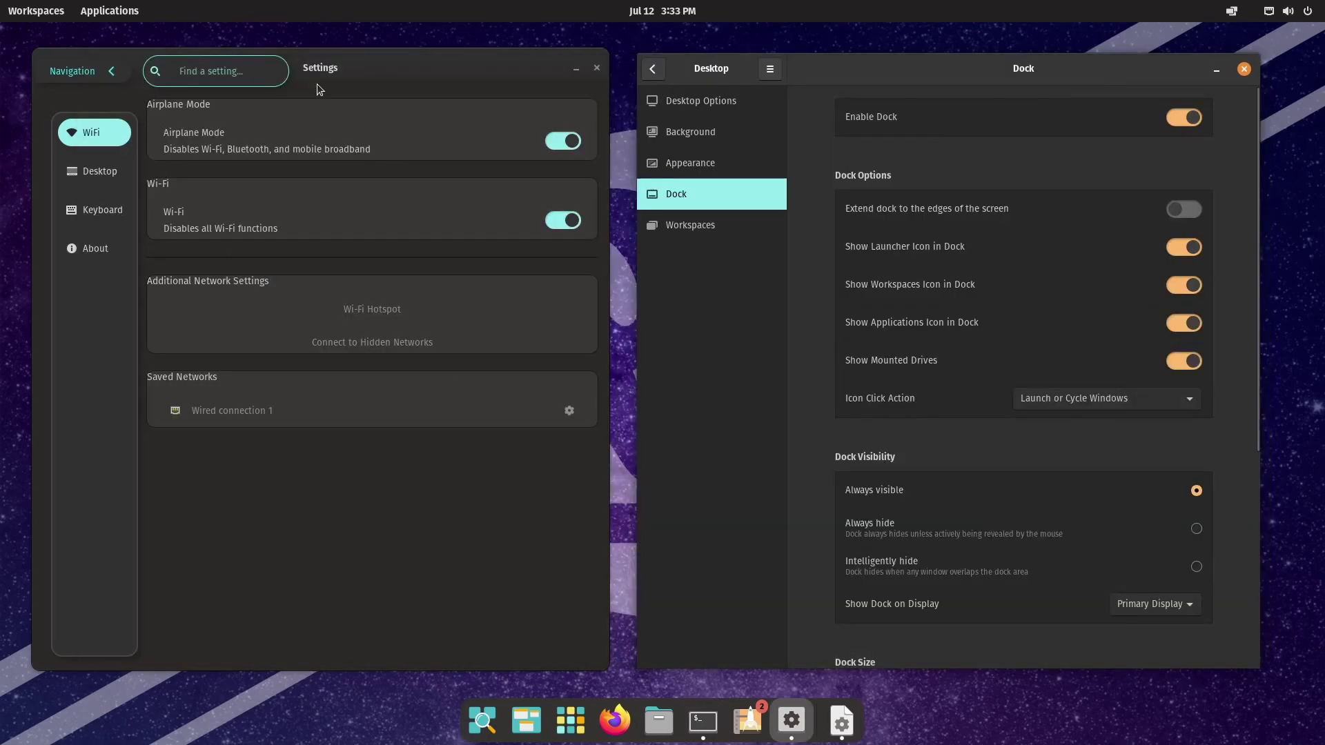
- Return the stock Settings app to its main categories list
{"action": "left_click", "coordinate": [776, 76]}
{"action": "left_click", "coordinate": [768, 75]}
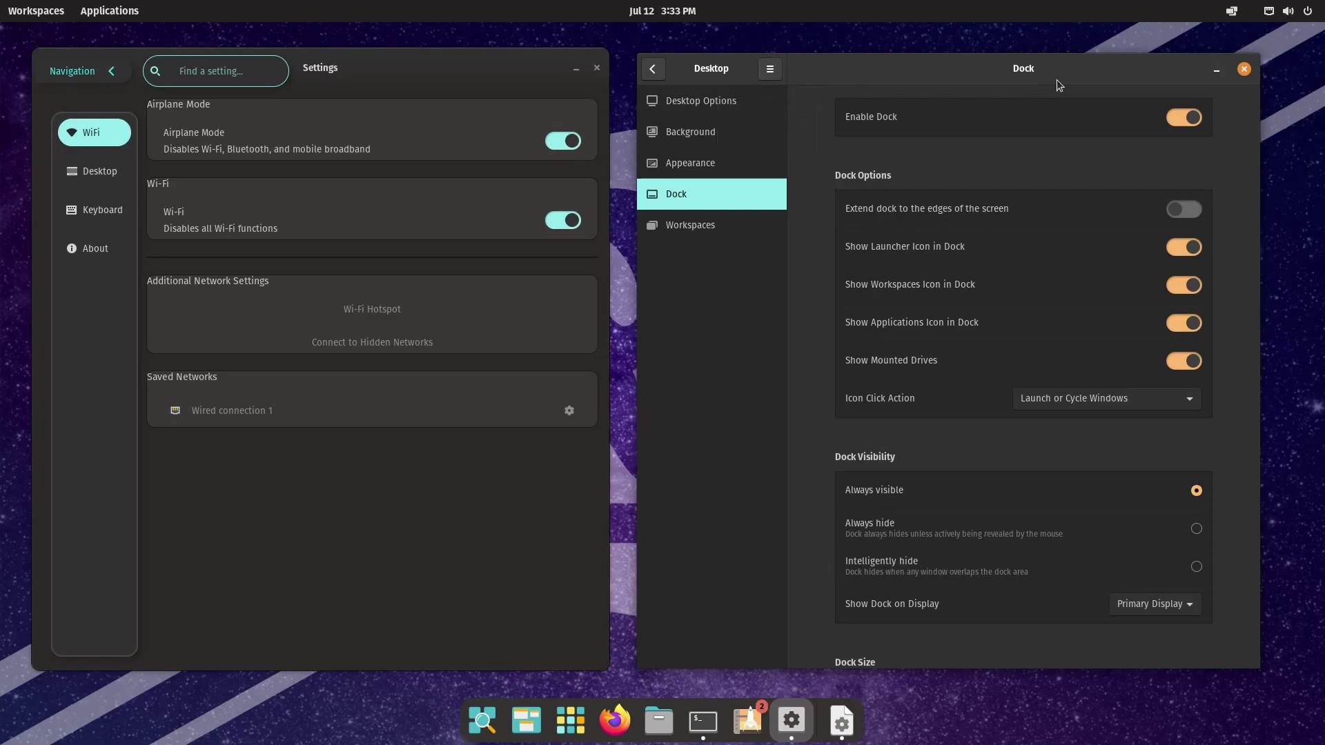
{"action": "left_click", "coordinate": [652, 69]}
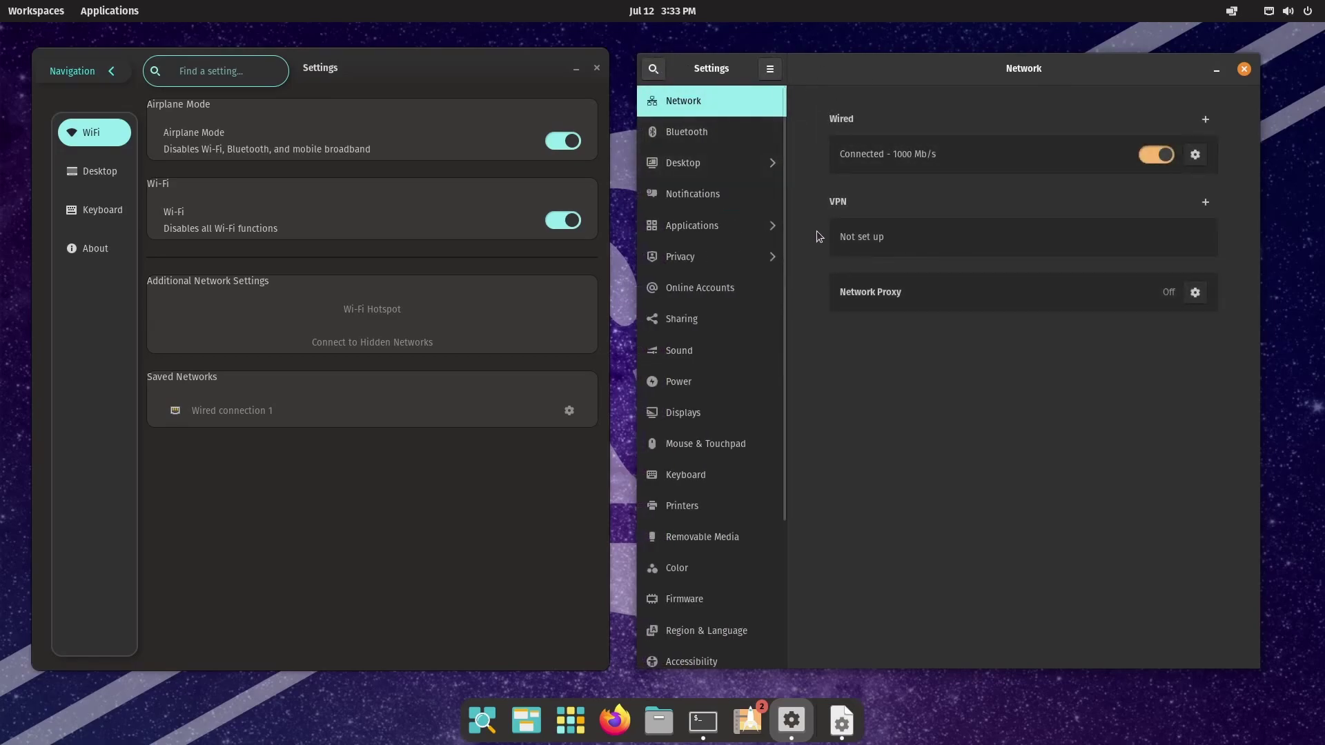
{"action": "left_click", "coordinate": [770, 69]}
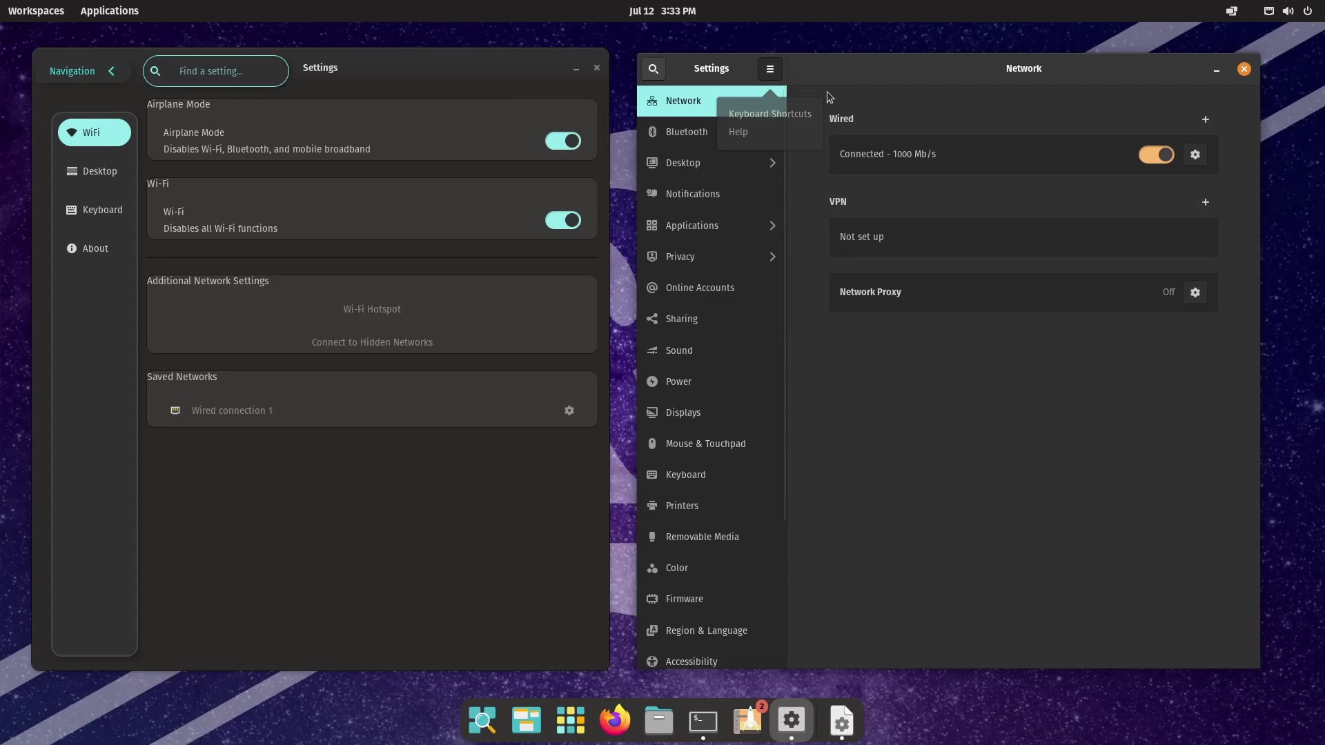
- Search COSMIC Settings for 'airp', then show Terminal's cosmic-applibrary tab
{"action": "left_click", "coordinate": [224, 72]}
{"action": "type", "text": "airplane"}
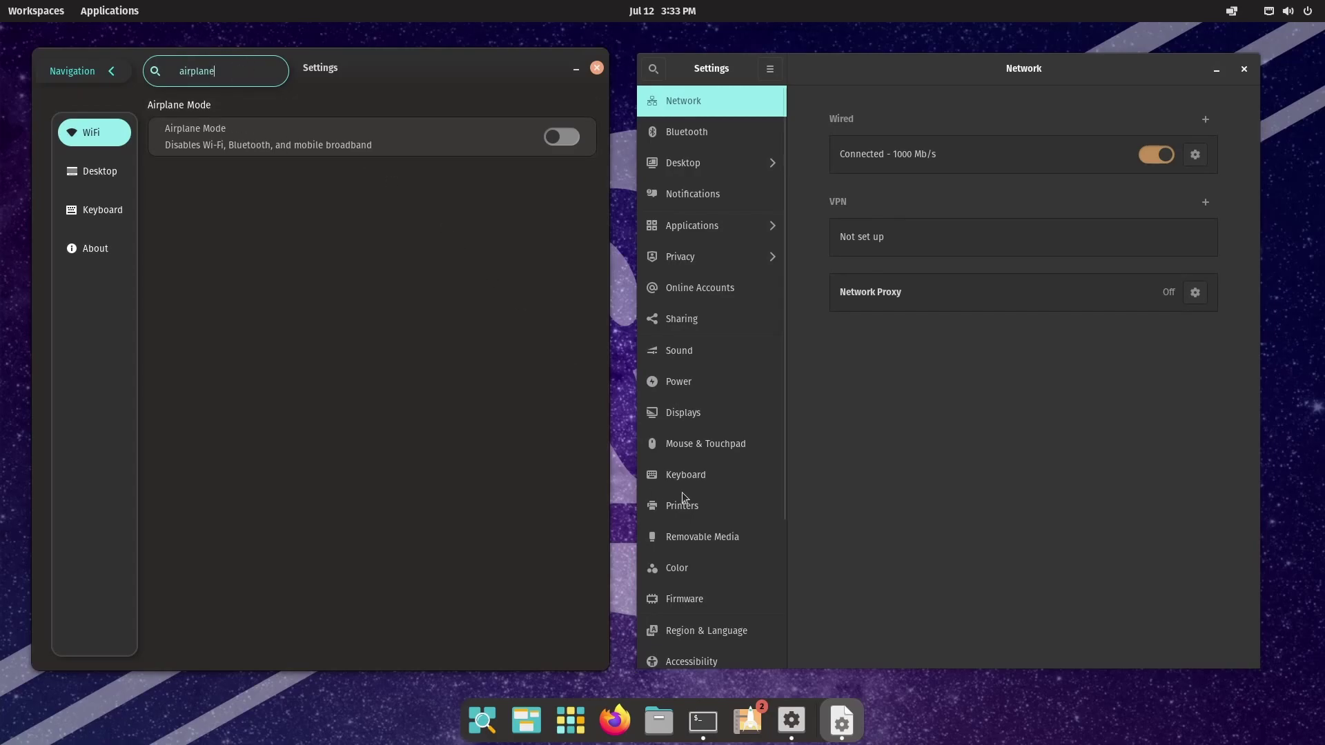
{"action": "left_click", "coordinate": [702, 722]}
{"action": "left_click", "coordinate": [539, 104]}
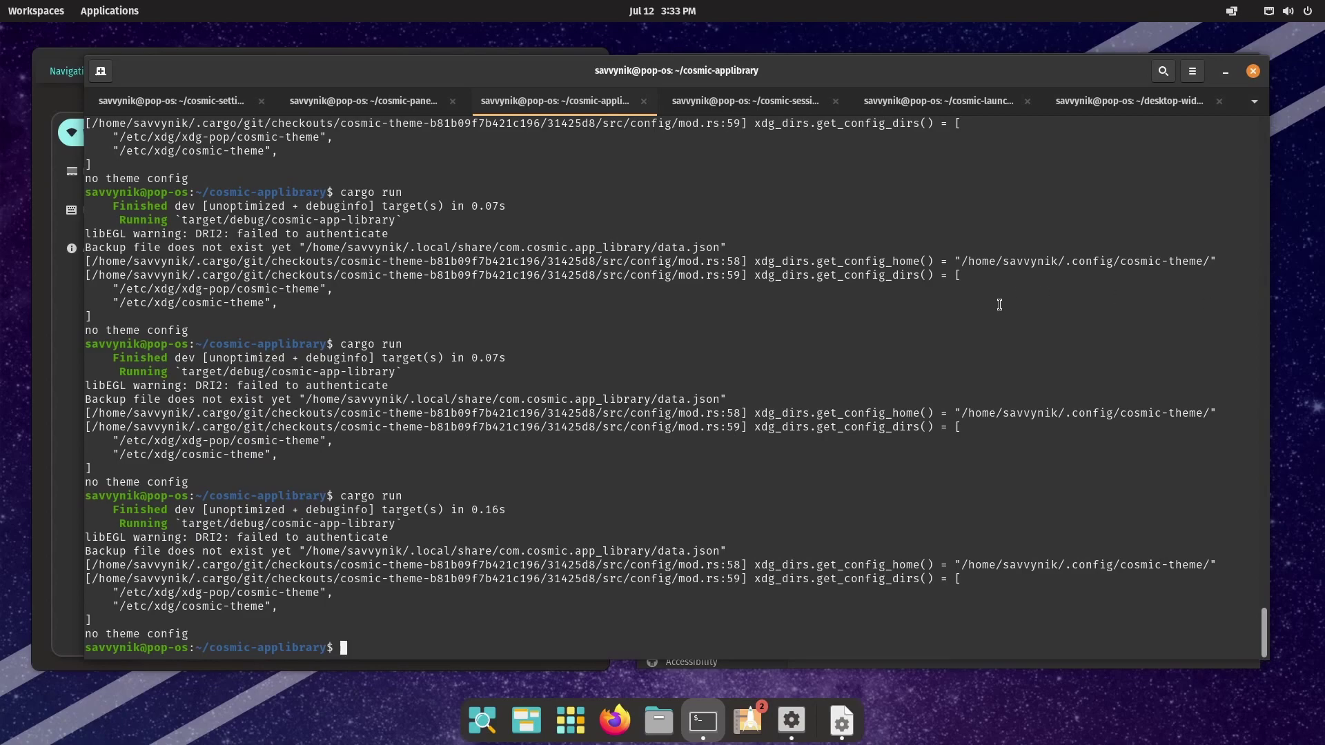
- Check the current Pop!_OS applications overlay, then rerun cargo run to reopen the dev App Library
{"action": "left_click", "coordinate": [117, 12]}
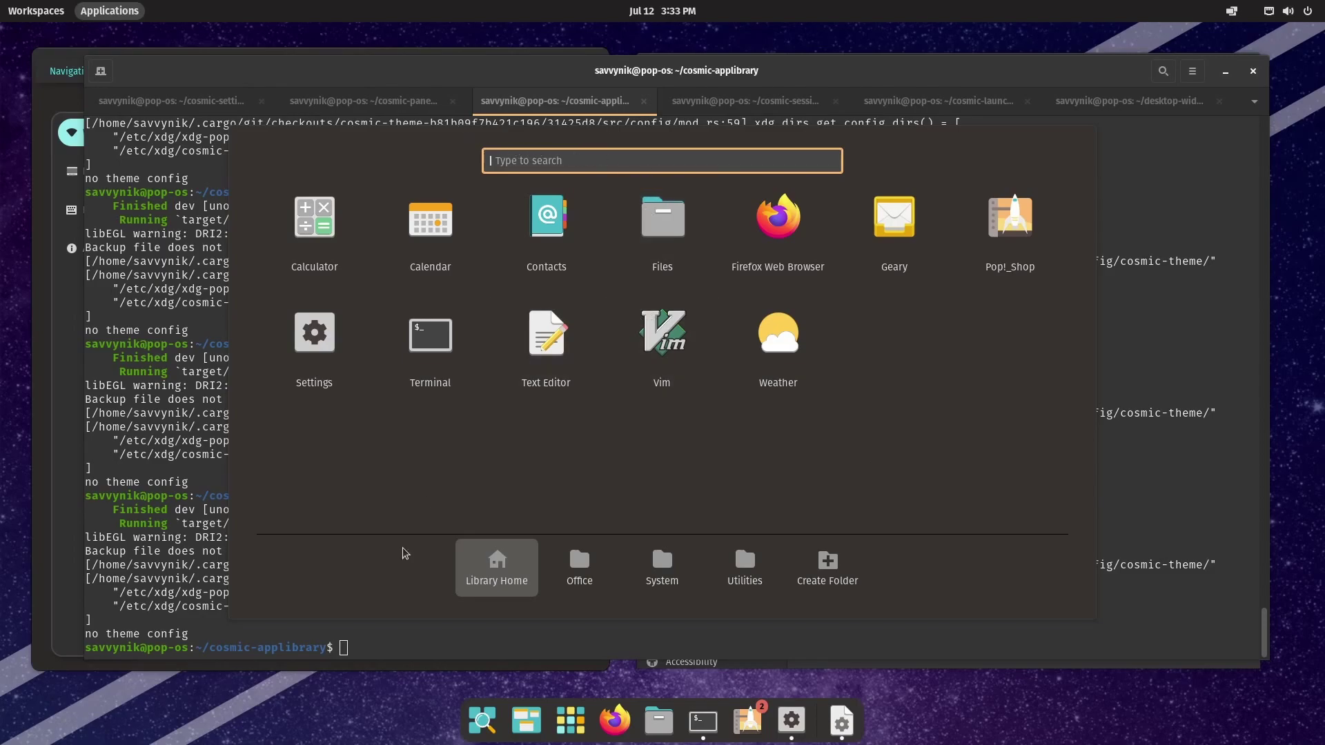
{"action": "left_click", "coordinate": [253, 634]}
{"action": "key", "text": "Up"}
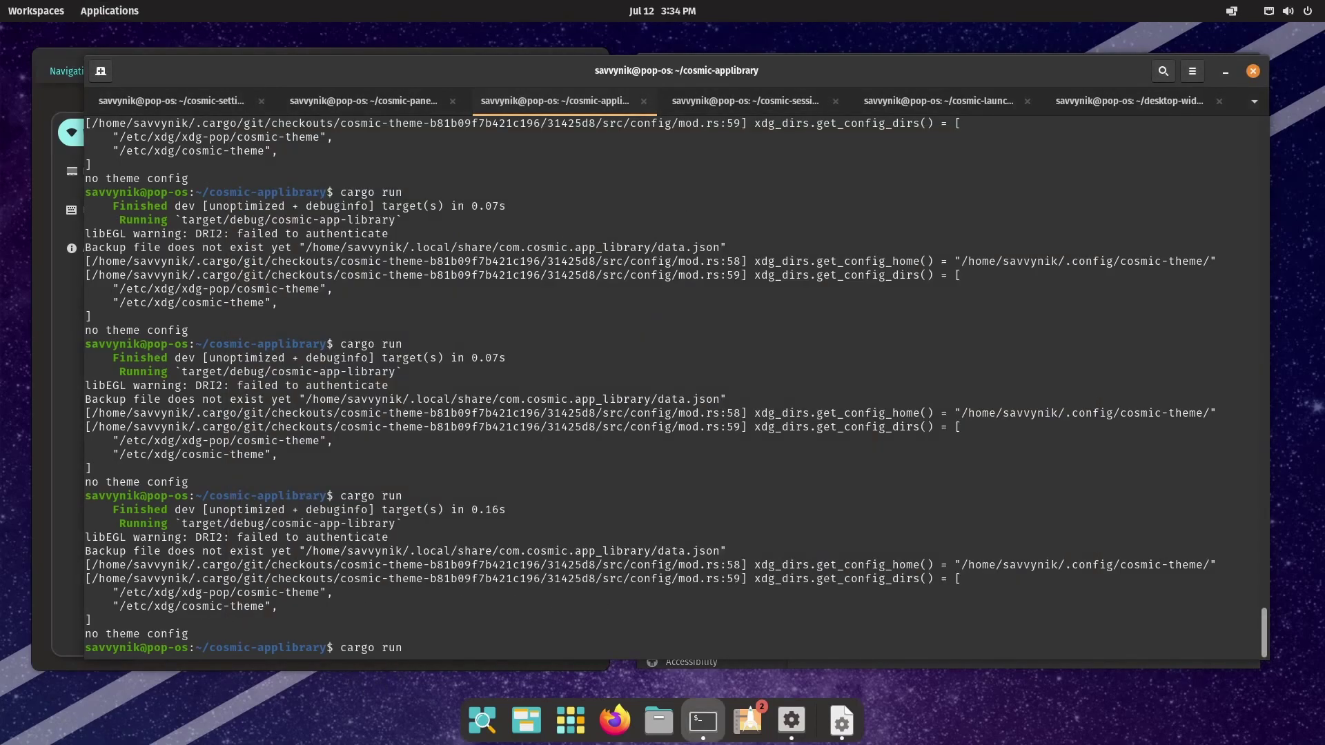
{"action": "key", "text": "Return"}
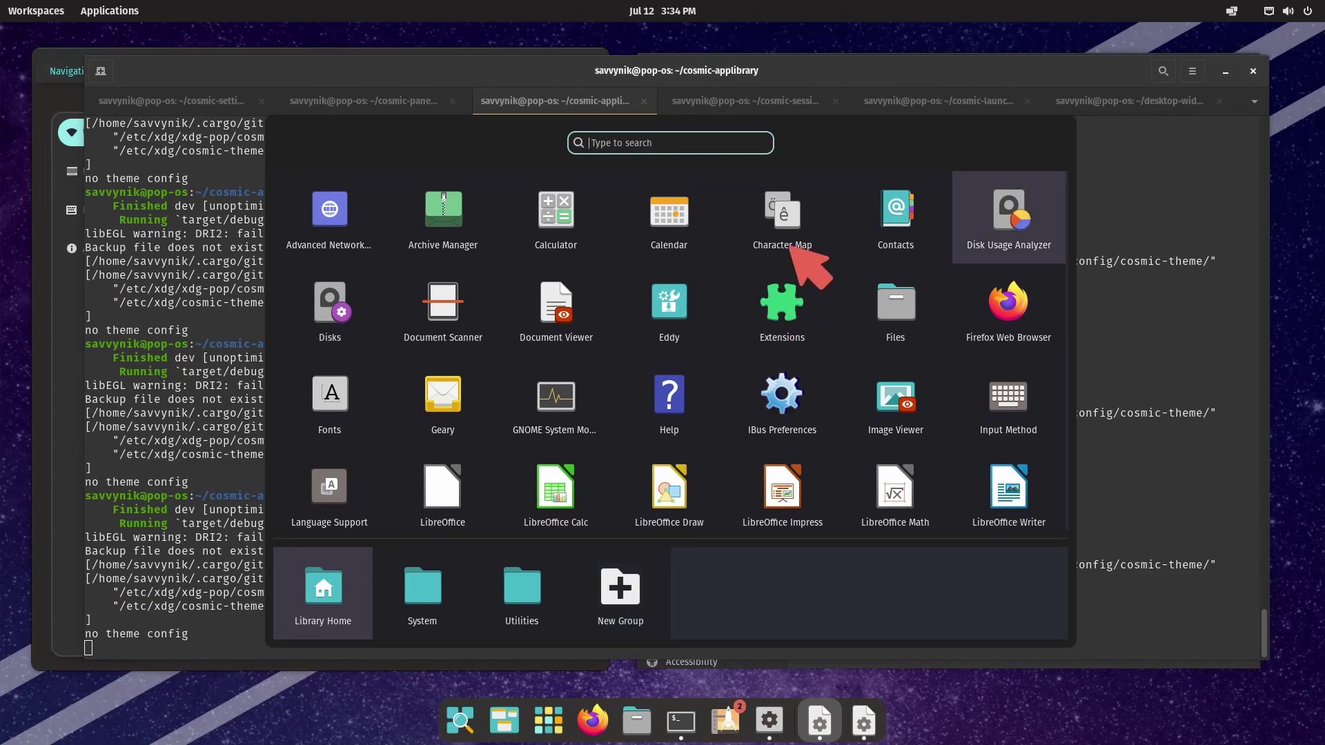
- Annotate the minimal search area, the Advanced Network entry, and the empty bottom area with '???'
{"action": "mouse_move", "coordinate": [806, 125]}
{"action": "left_mouse_down"}
{"action": "mouse_move", "coordinate": [776, 142]}
{"action": "mouse_move", "coordinate": [821, 147]}
{"action": "mouse_move", "coordinate": [912, 126]}
{"action": "left_mouse_up"}
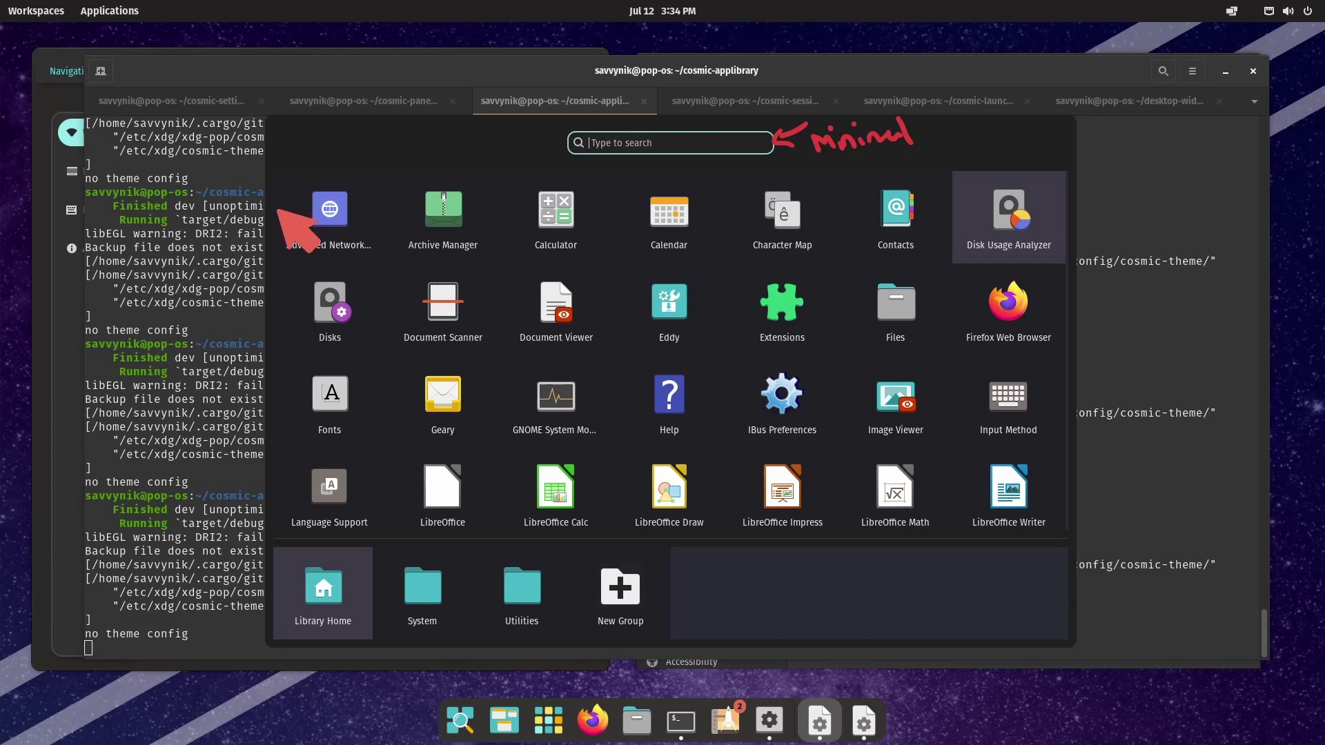
{"action": "mouse_move", "coordinate": [310, 150]}
{"action": "left_mouse_down"}
{"action": "mouse_move", "coordinate": [290, 184]}
{"action": "mouse_move", "coordinate": [312, 176]}
{"action": "left_mouse_up"}
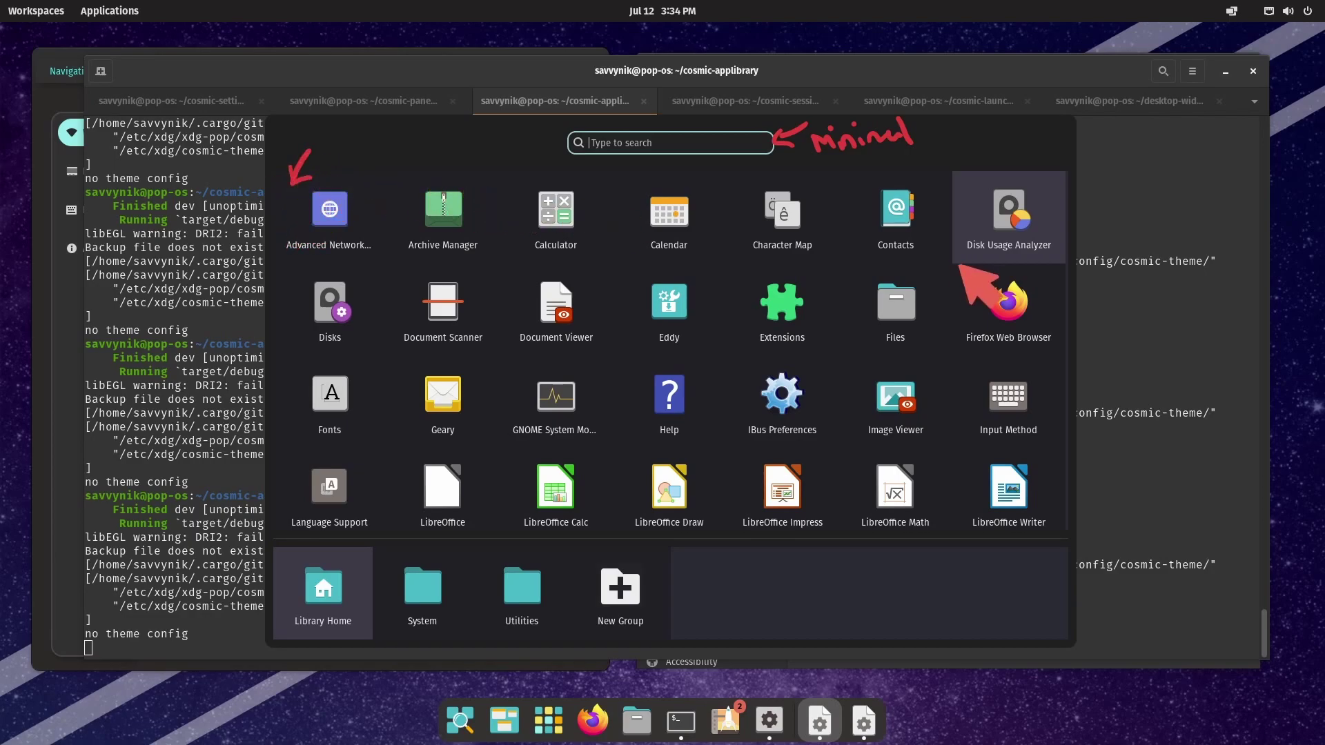
{"action": "left_click_drag", "start_coordinate": [973, 587], "coordinate": [987, 590]}
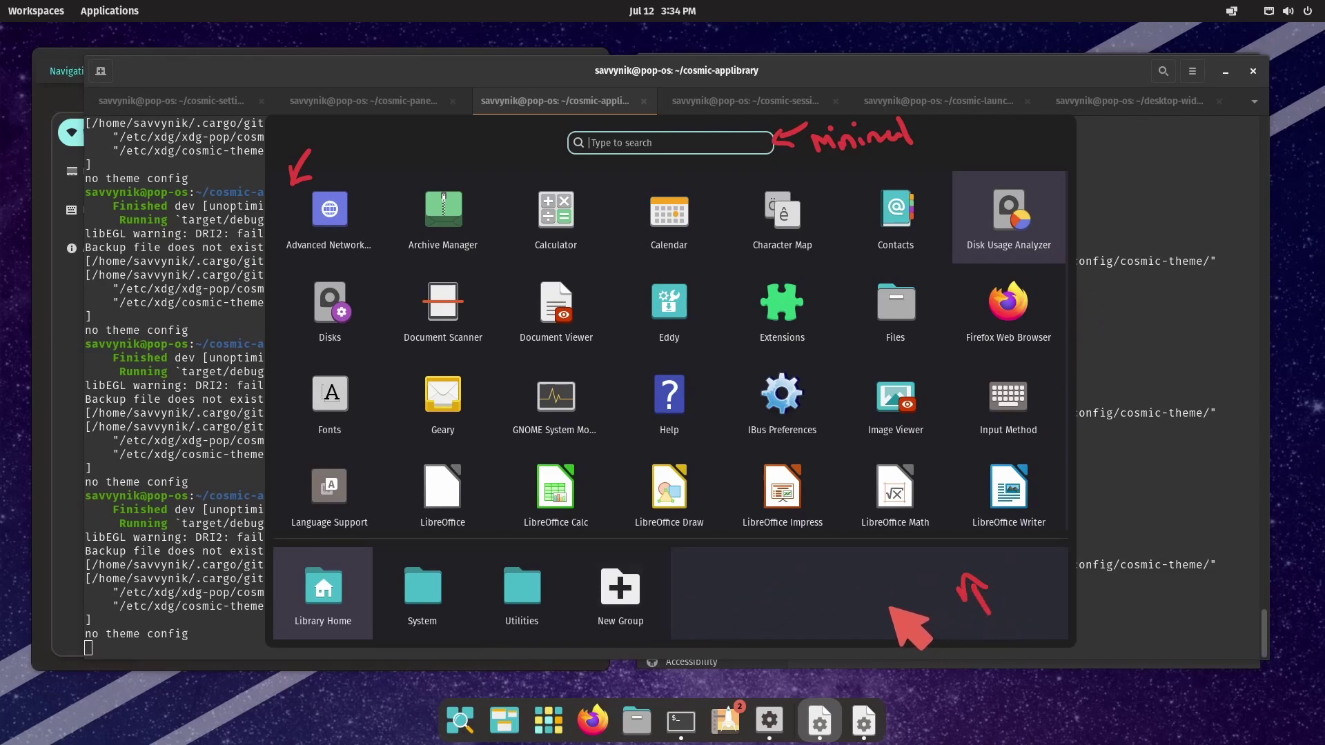
{"action": "left_click", "coordinate": [775, 609]}
{"action": "mouse_move", "coordinate": [751, 569]}
{"action": "left_mouse_down"}
{"action": "mouse_move", "coordinate": [764, 595]}
{"action": "mouse_move", "coordinate": [828, 583]}
{"action": "left_mouse_up"}
{"action": "left_click", "coordinate": [805, 597]}
{"action": "left_click", "coordinate": [835, 597]}
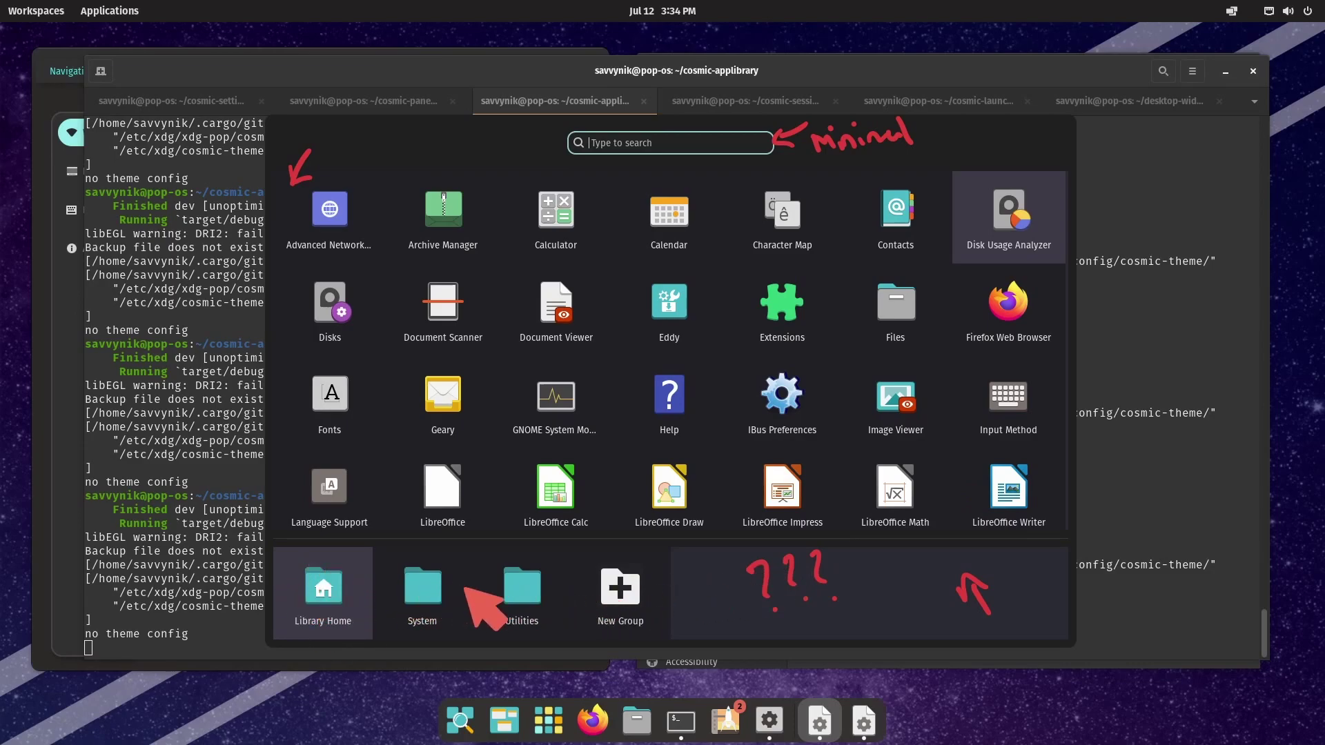
{"action": "left_click_drag", "start_coordinate": [778, 570], "coordinate": [802, 565]}
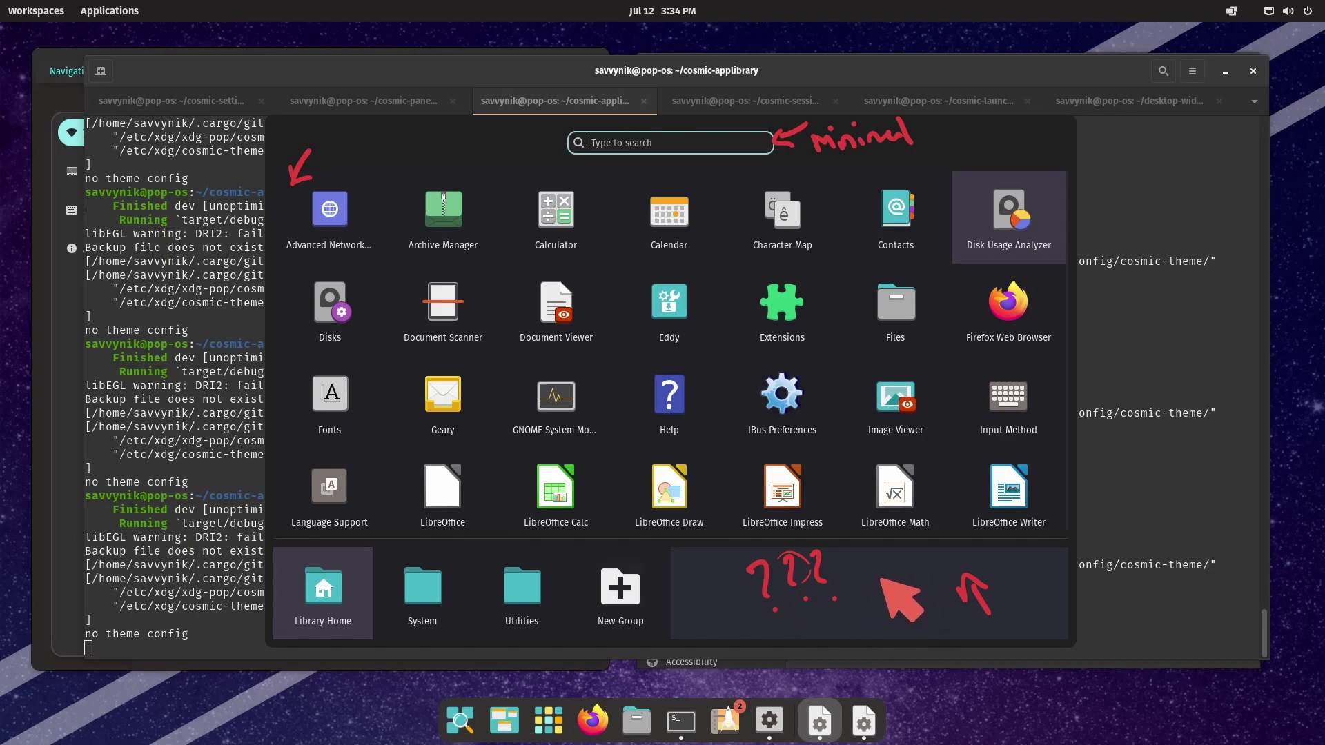
{"action": "mouse_move", "coordinate": [875, 582]}
{"action": "left_mouse_down"}
{"action": "mouse_move", "coordinate": [962, 545]}
{"action": "mouse_move", "coordinate": [890, 604]}
{"action": "mouse_move", "coordinate": [948, 599]}
{"action": "left_mouse_up"}
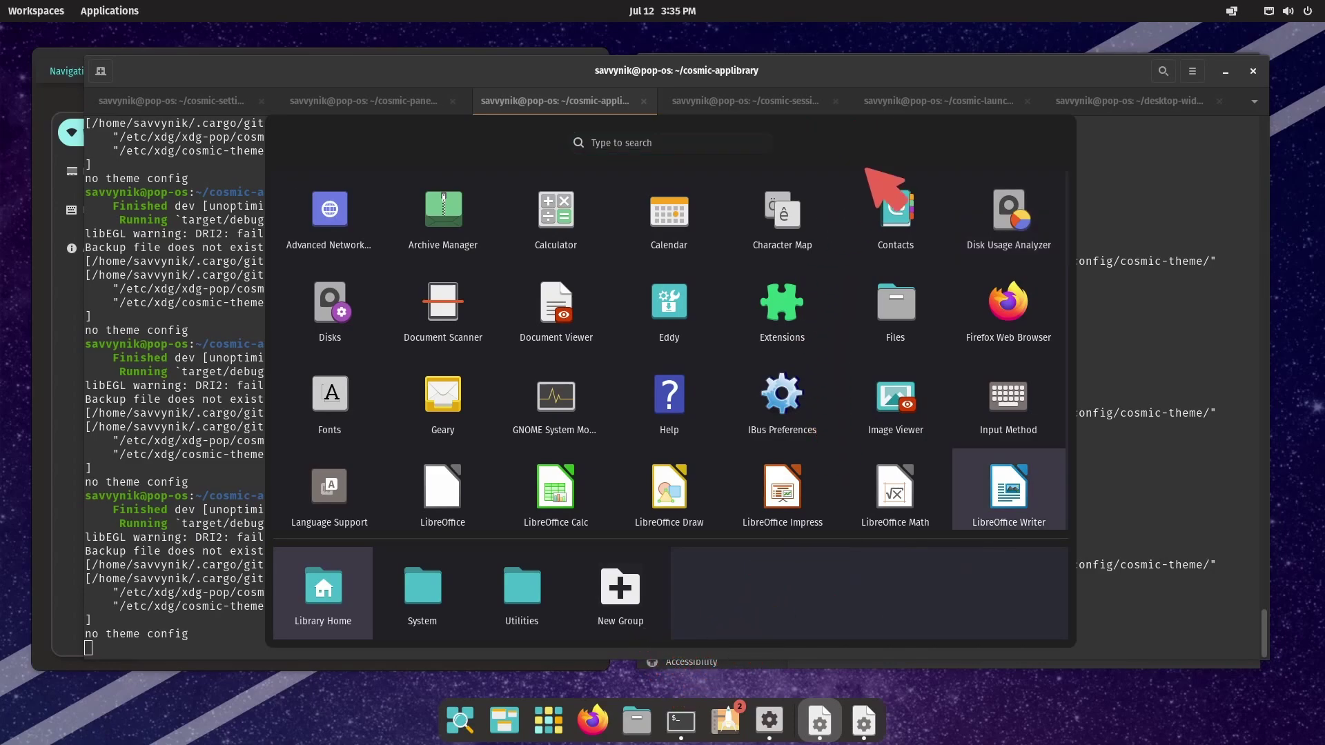
- Draw a 'here' arrow and label the three backgrounds bg1, bg2 and bg3
{"action": "mouse_move", "coordinate": [857, 165]}
{"action": "left_mouse_down"}
{"action": "mouse_move", "coordinate": [872, 183]}
{"action": "mouse_move", "coordinate": [922, 147]}
{"action": "mouse_move", "coordinate": [931, 163]}
{"action": "mouse_move", "coordinate": [996, 133]}
{"action": "left_mouse_up"}
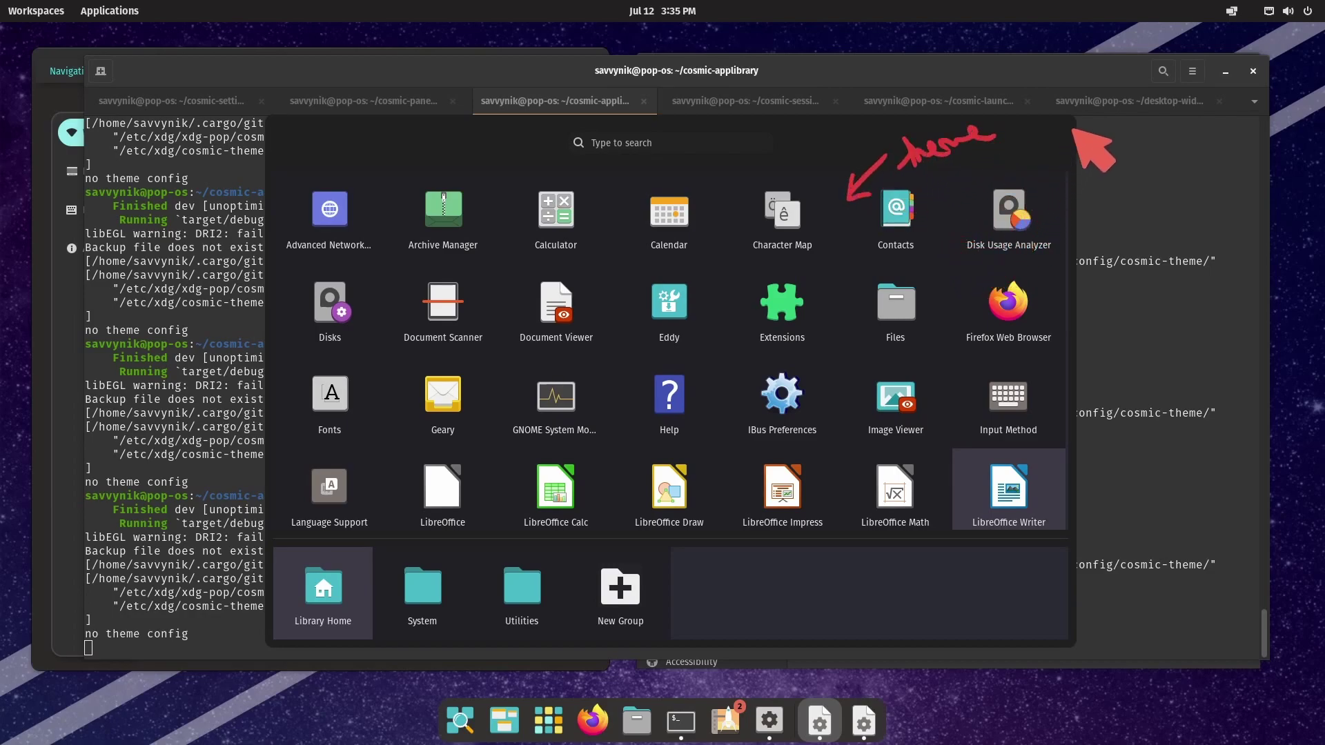
{"action": "mouse_move", "coordinate": [1033, 130]}
{"action": "left_mouse_down"}
{"action": "mouse_move", "coordinate": [1047, 153]}
{"action": "mouse_move", "coordinate": [1067, 128]}
{"action": "left_mouse_up"}
{"action": "left_click_drag", "start_coordinate": [925, 274], "coordinate": [979, 282]}
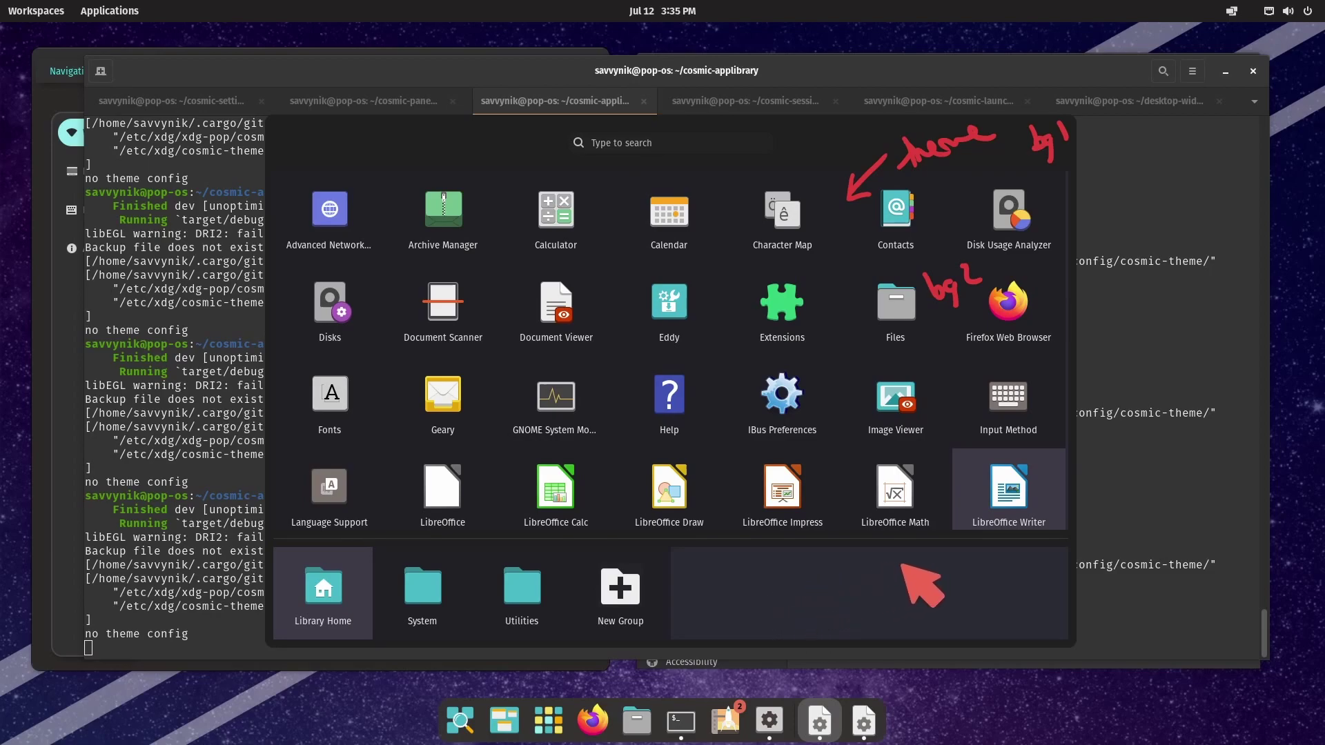
{"action": "left_click_drag", "start_coordinate": [752, 567], "coordinate": [799, 603]}
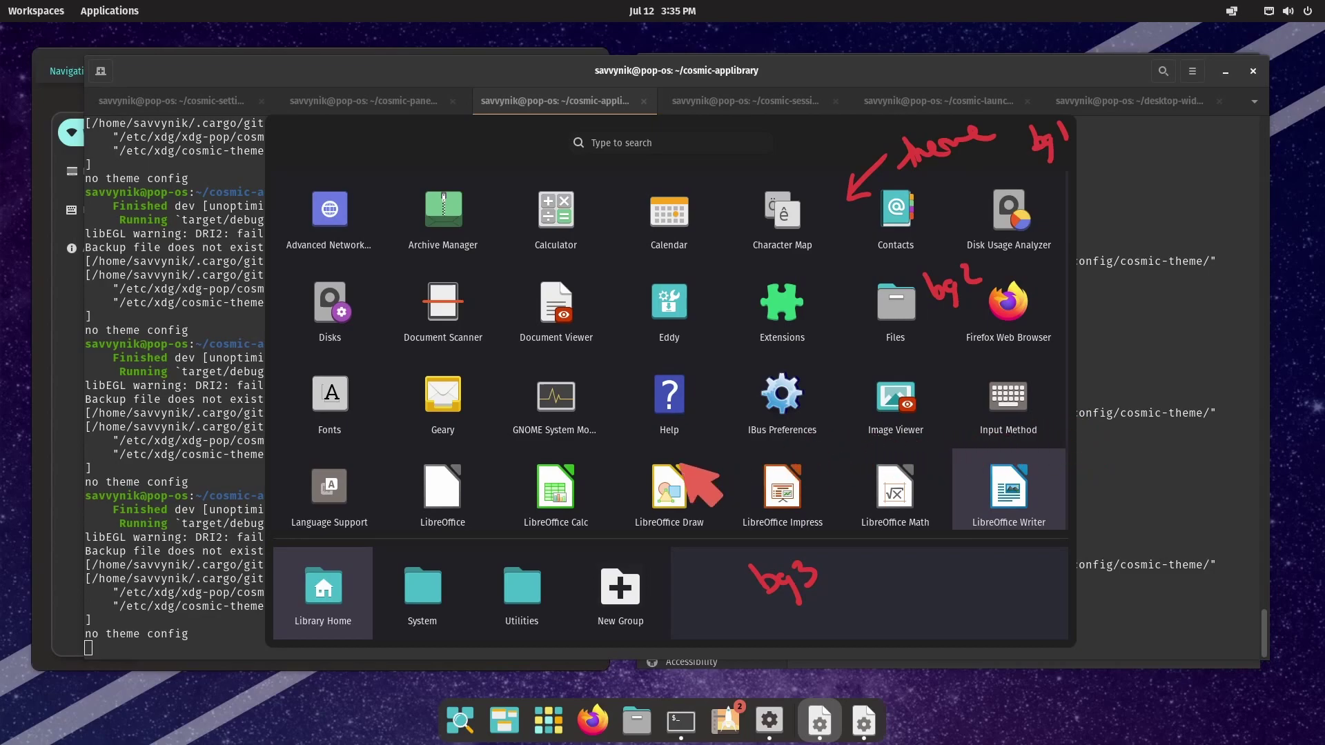
{"action": "left_click", "coordinate": [708, 142]}
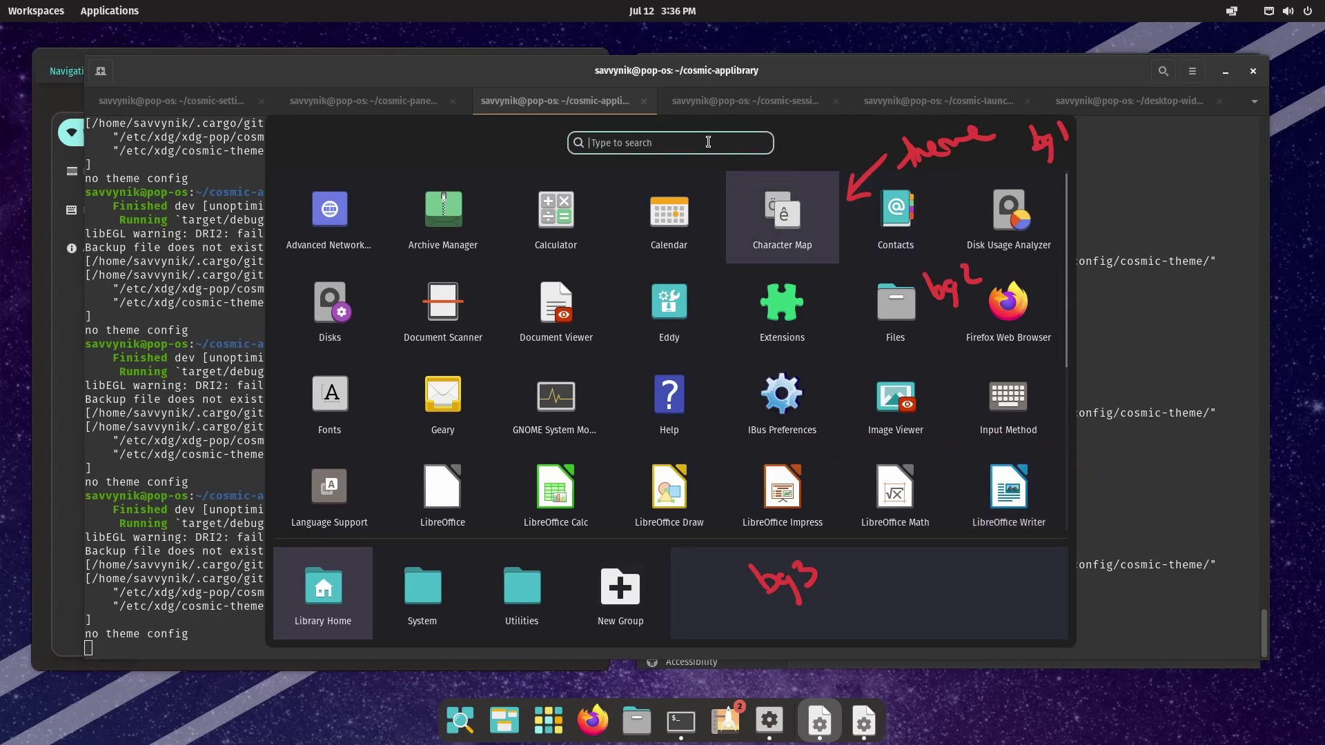
{"action": "type", "text": "disks"}
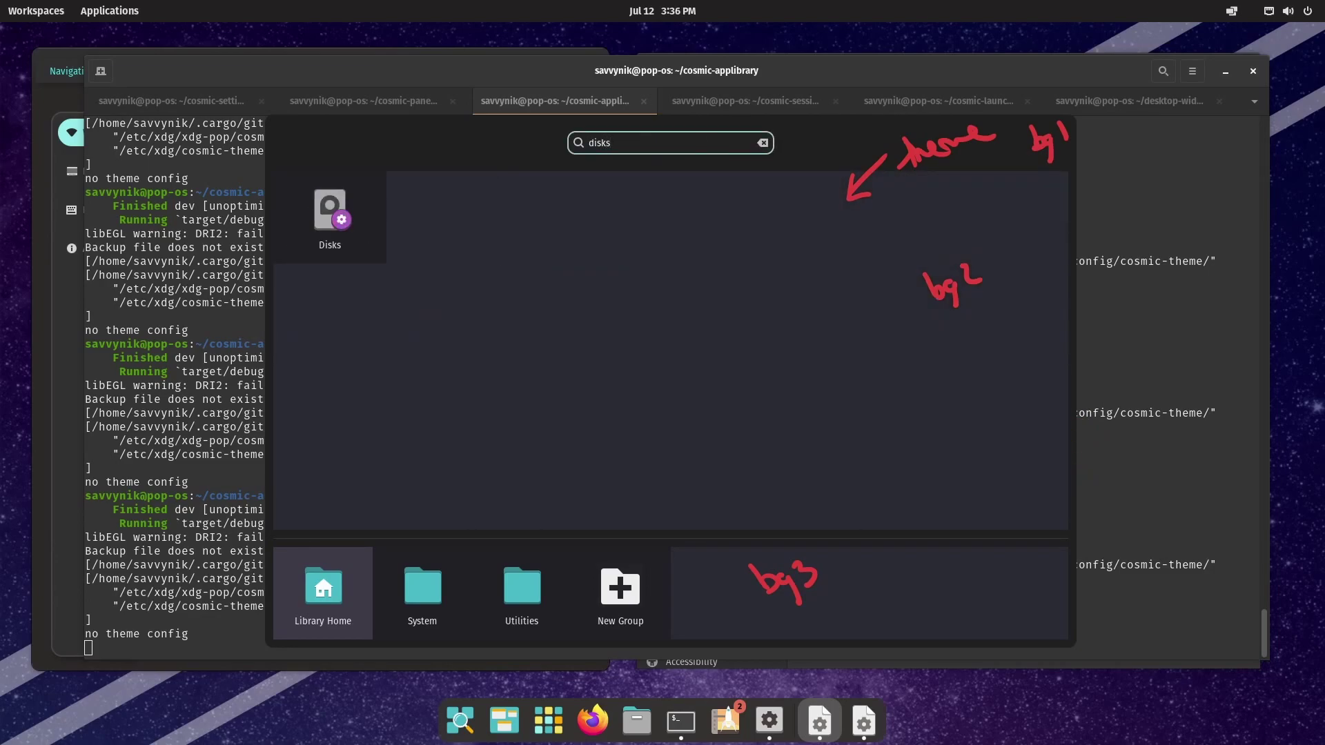
{"action": "key", "text": "BackSpace"}
{"action": "key", "text": "BackSpace"}
{"action": "key", "text": "BackSpace"}
{"action": "key", "text": "BackSpace"}
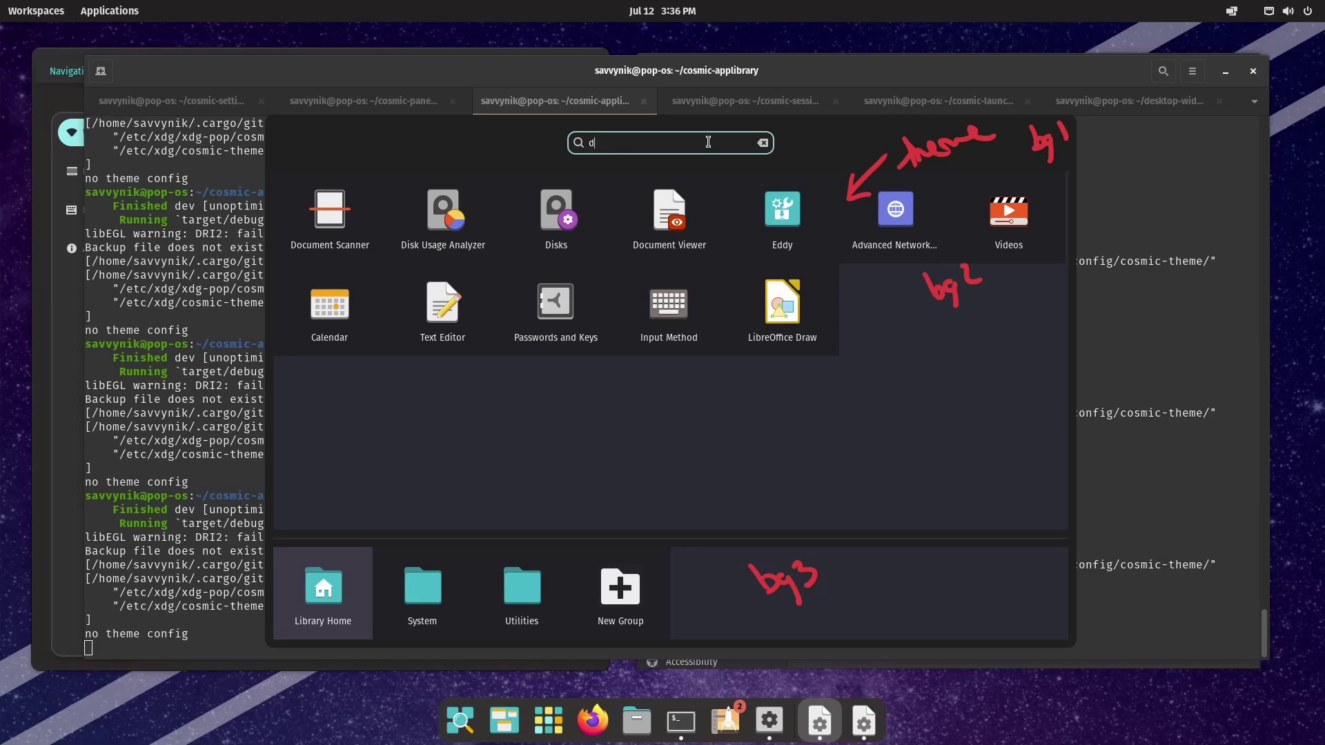
{"action": "key", "text": "BackSpace"}
{"action": "type", "text": "c"}
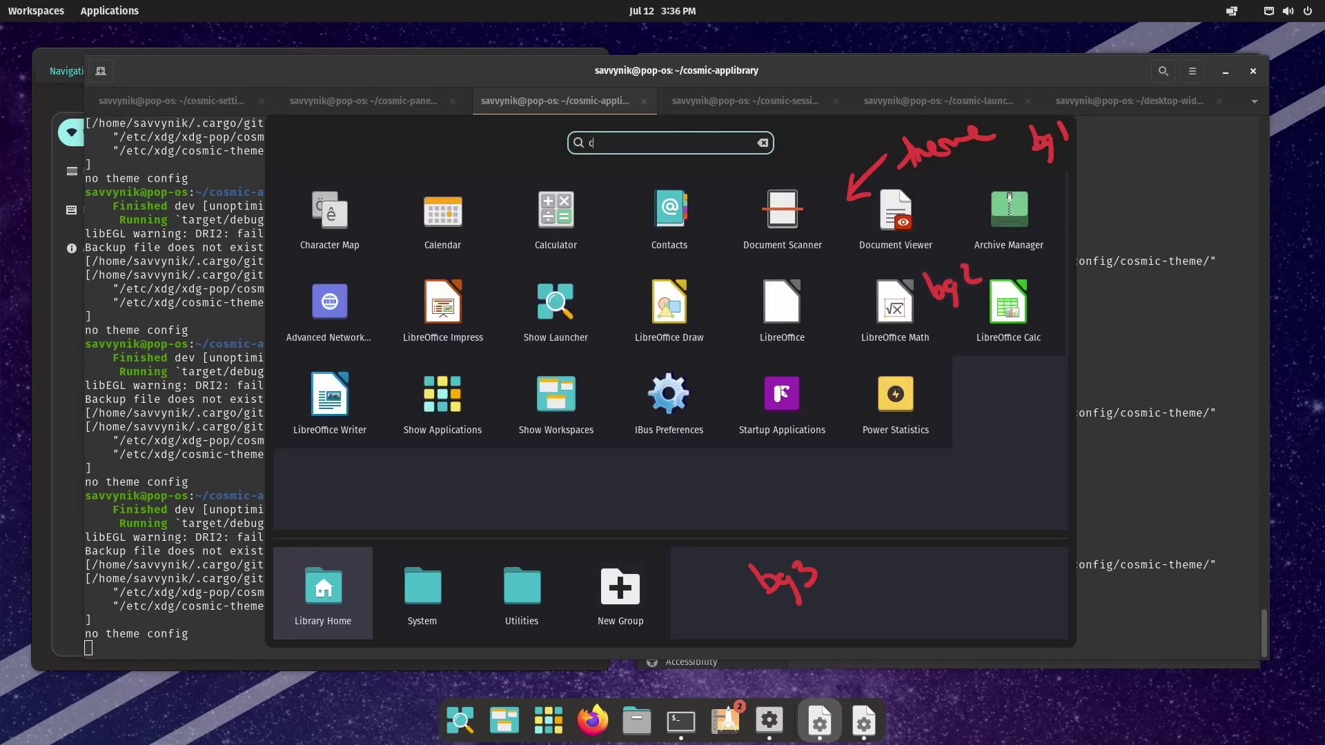
{"action": "type", "text": "a"}
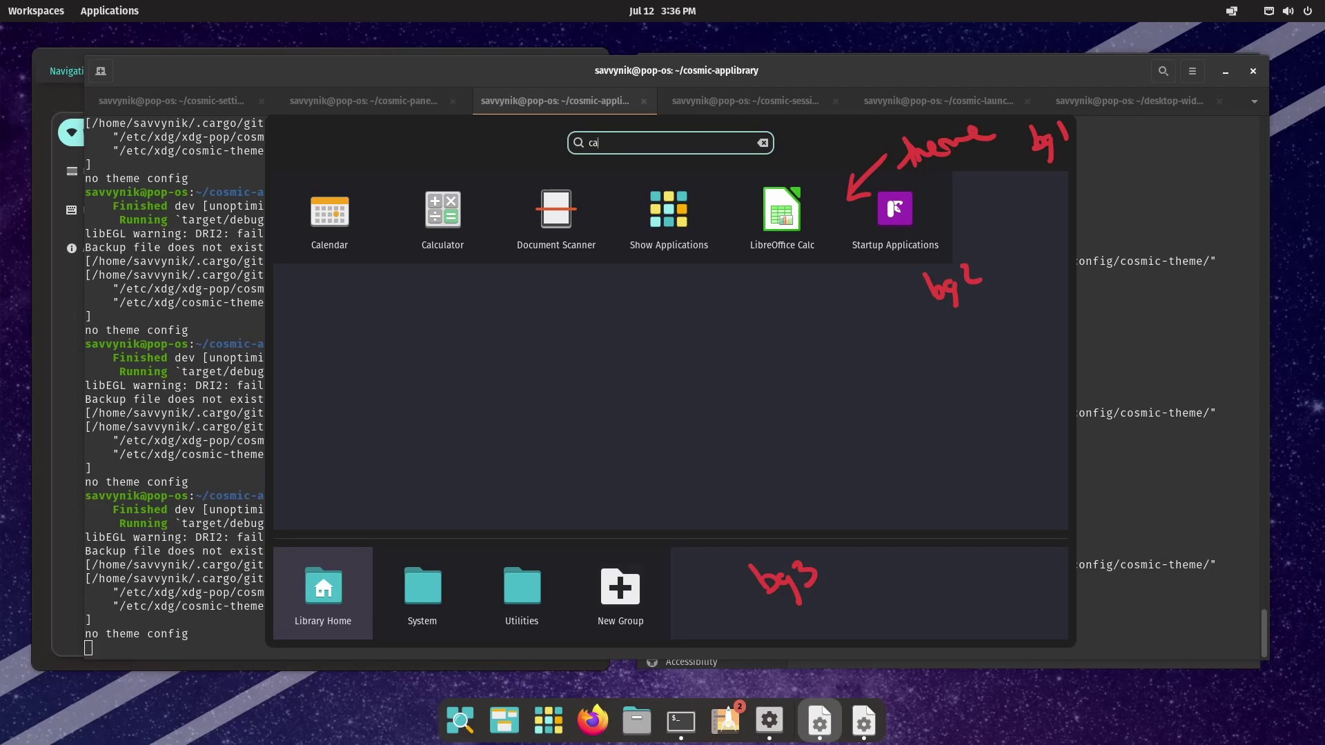
{"action": "type", "text": "lcu"}
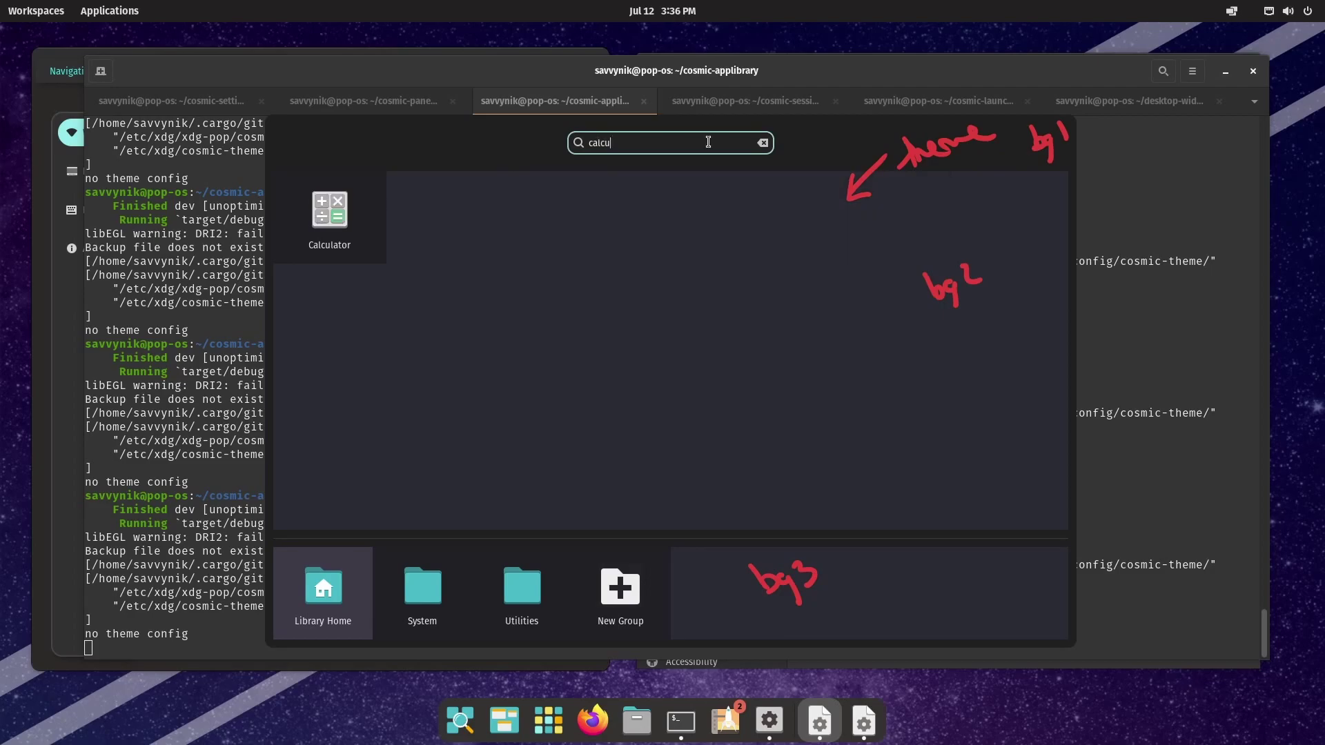
{"action": "left_click", "coordinate": [774, 144]}
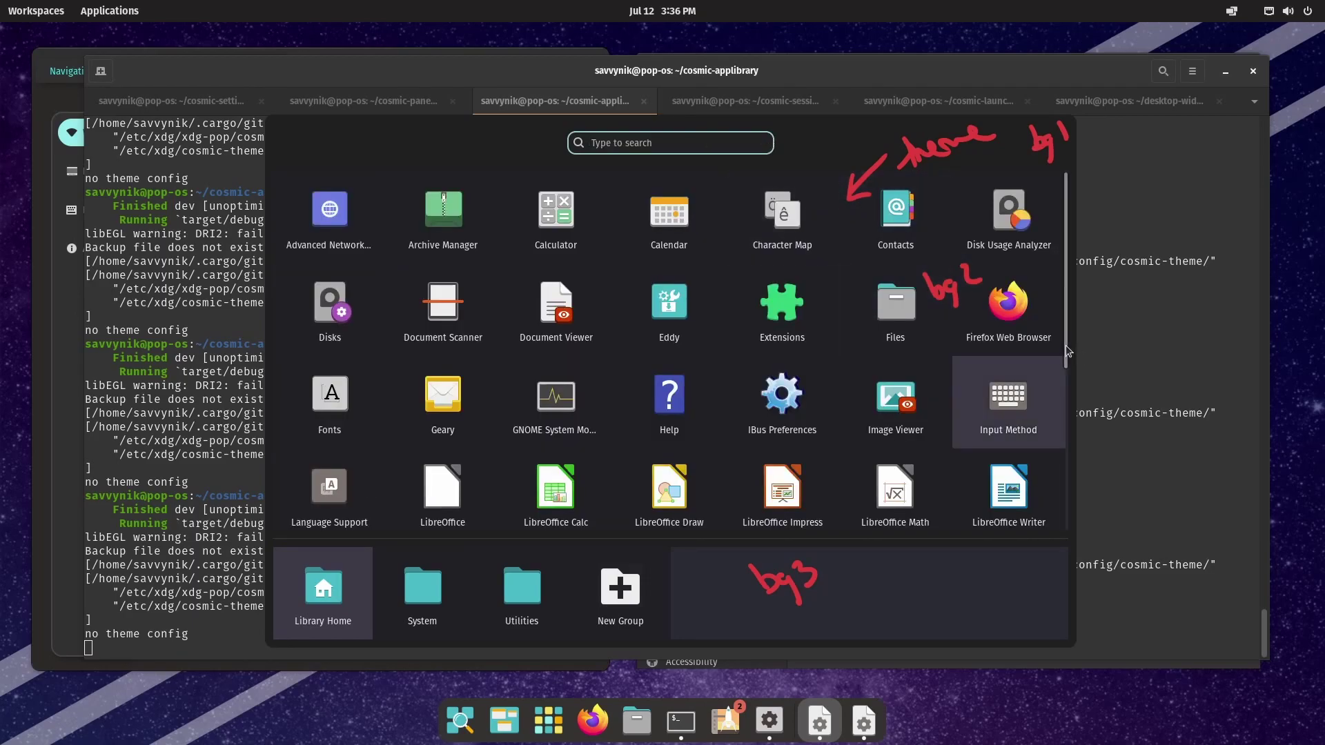
- Scroll through the app grid, filter it to Calendar with 'cale', then close the App Library
{"action": "left_click_drag", "start_coordinate": [1065, 347], "coordinate": [1081, 525]}
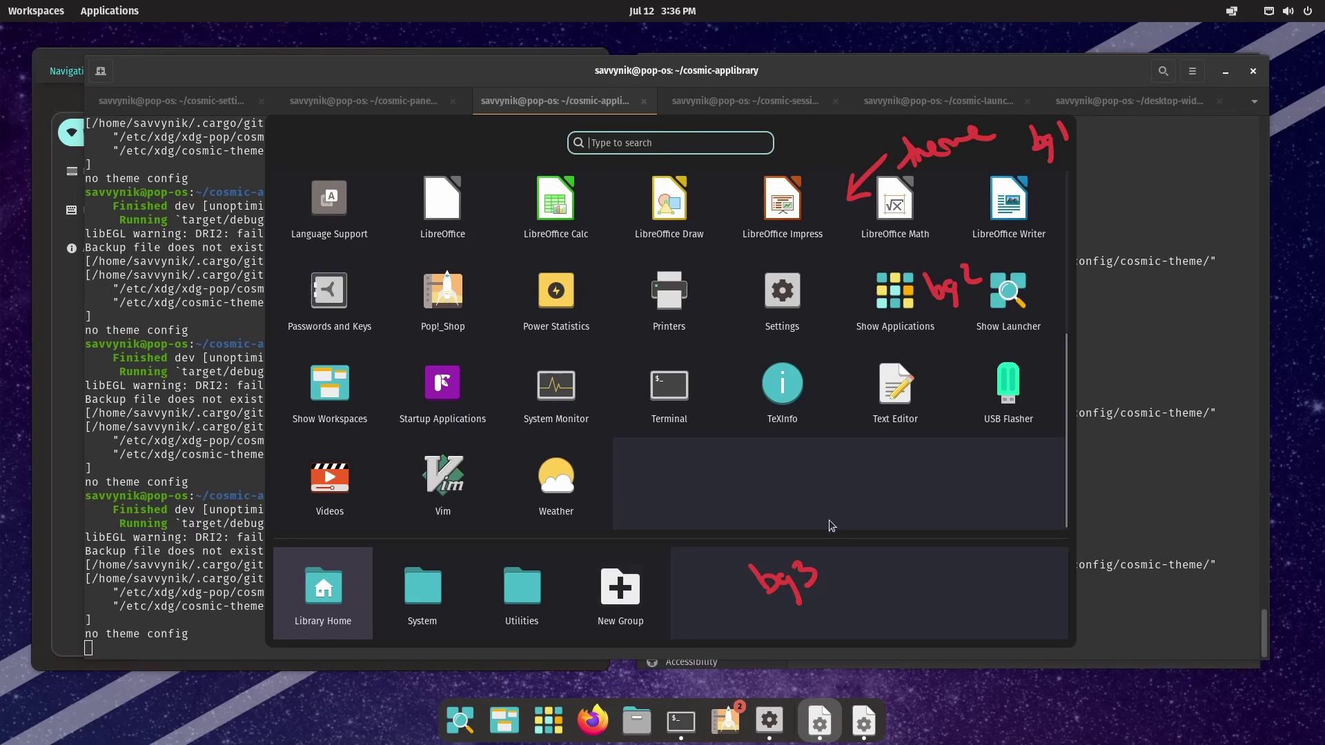
{"action": "left_click_drag", "start_coordinate": [1063, 434], "coordinate": [1063, 399]}
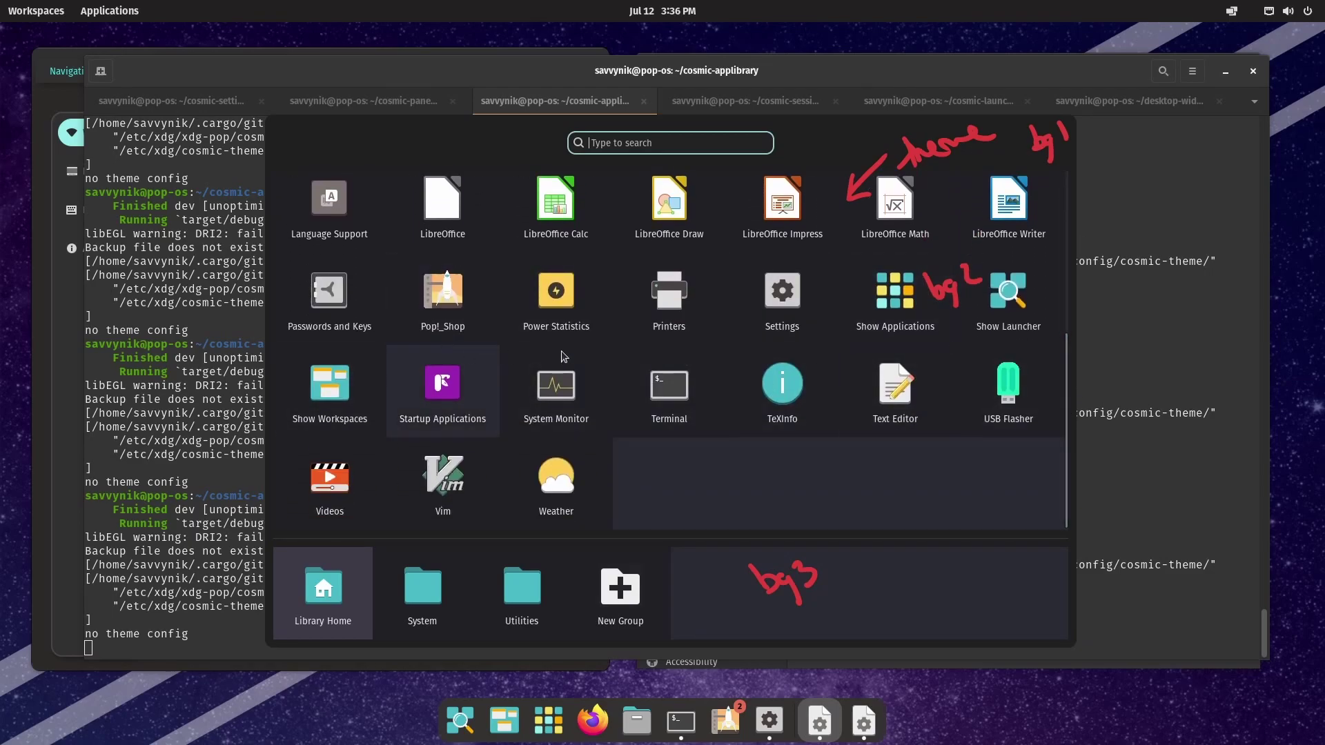
{"action": "left_click_drag", "start_coordinate": [1066, 341], "coordinate": [1075, 184]}
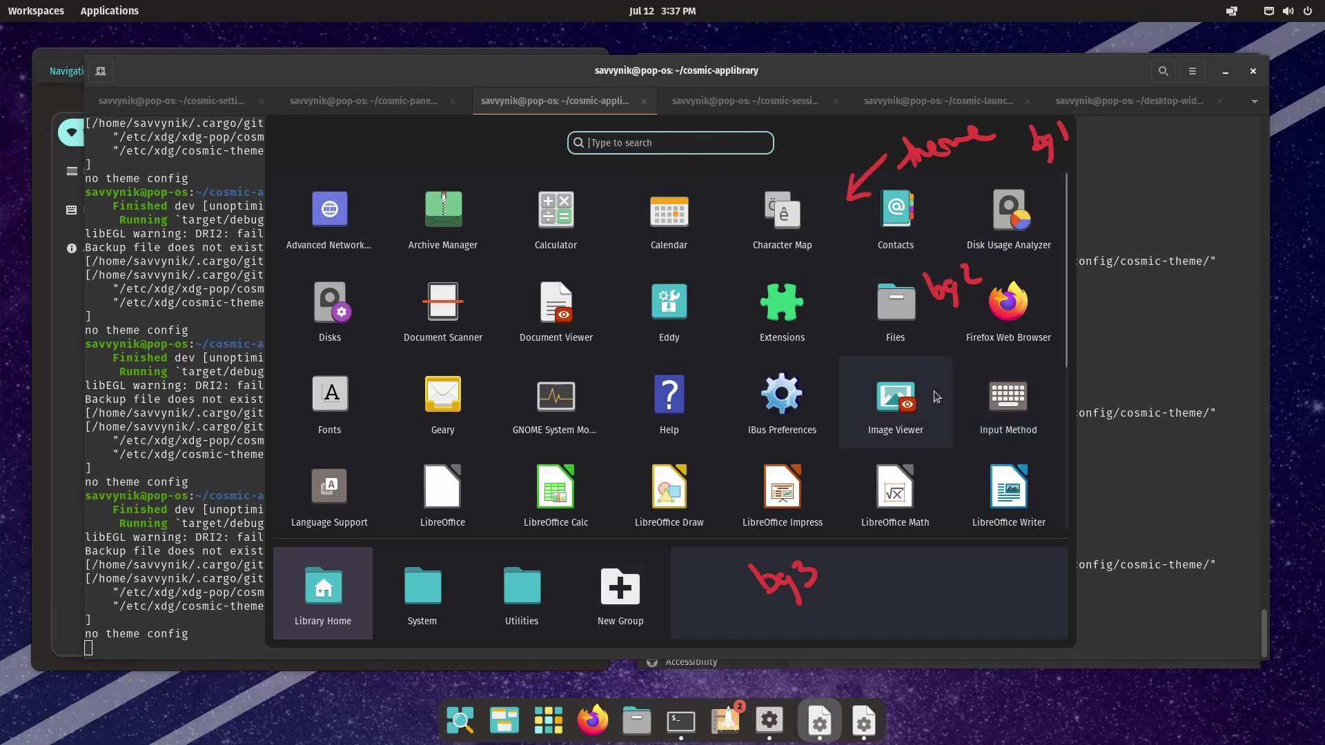
{"action": "type", "text": "cale"}
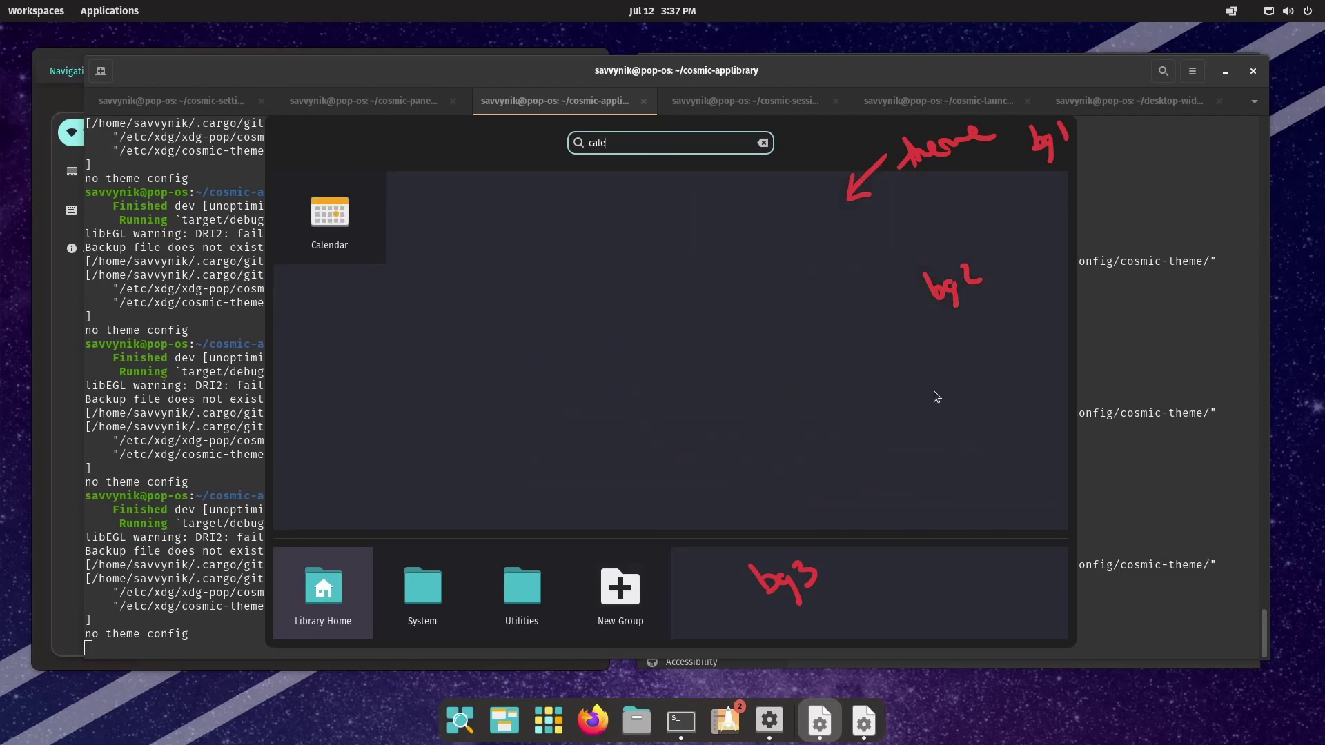
{"action": "key", "text": "Escape"}
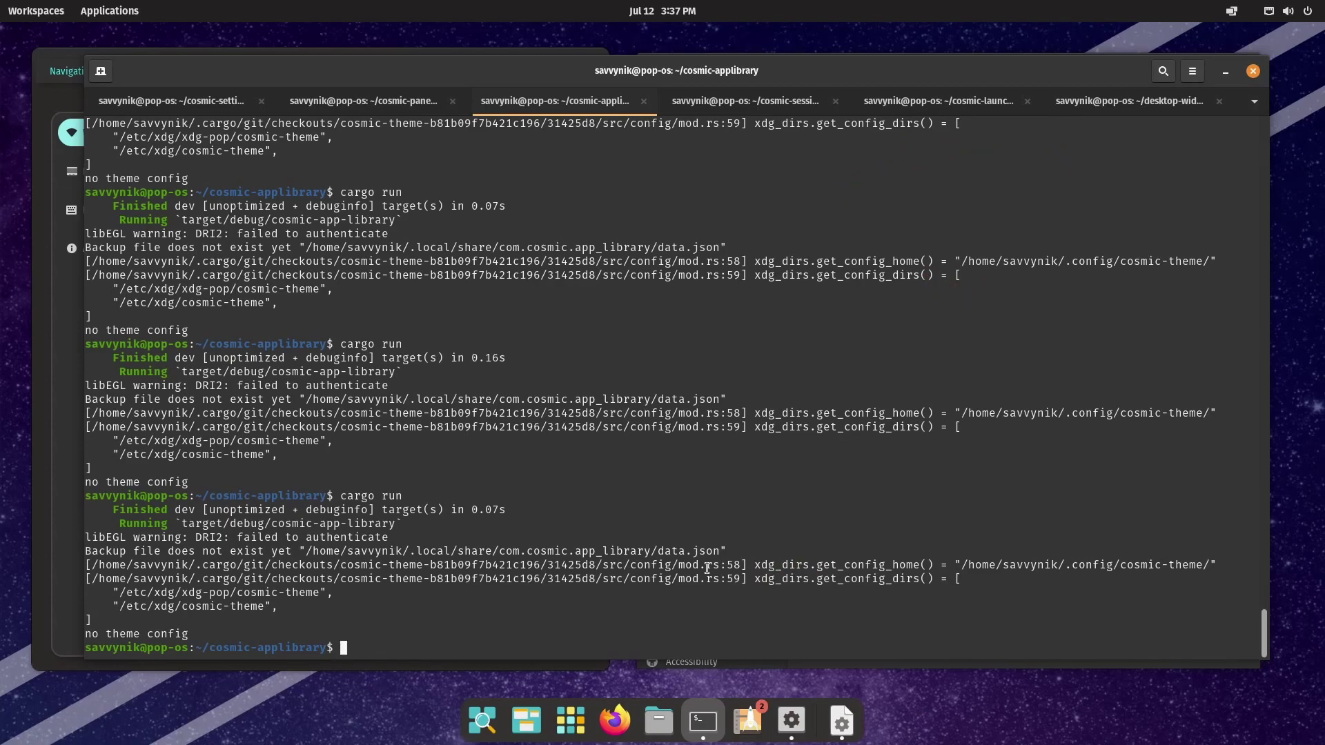
- List the cosmic-applibrary project files with ls, then move to the cosmic-launcher tab
{"action": "type", "text": "v"}
{"action": "key", "text": "BackSpace"}
{"action": "type", "text": "ls"}
{"action": "key", "text": "Return"}
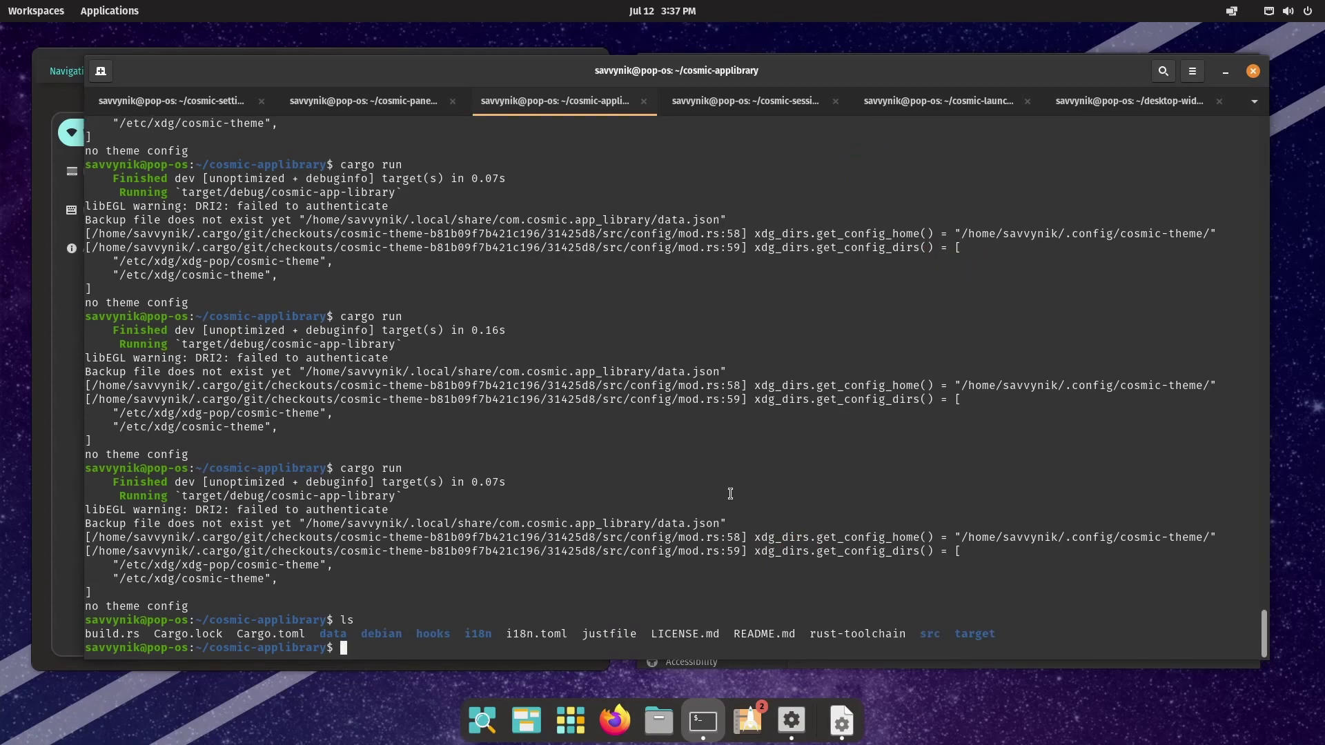
{"action": "left_click", "coordinate": [744, 112]}
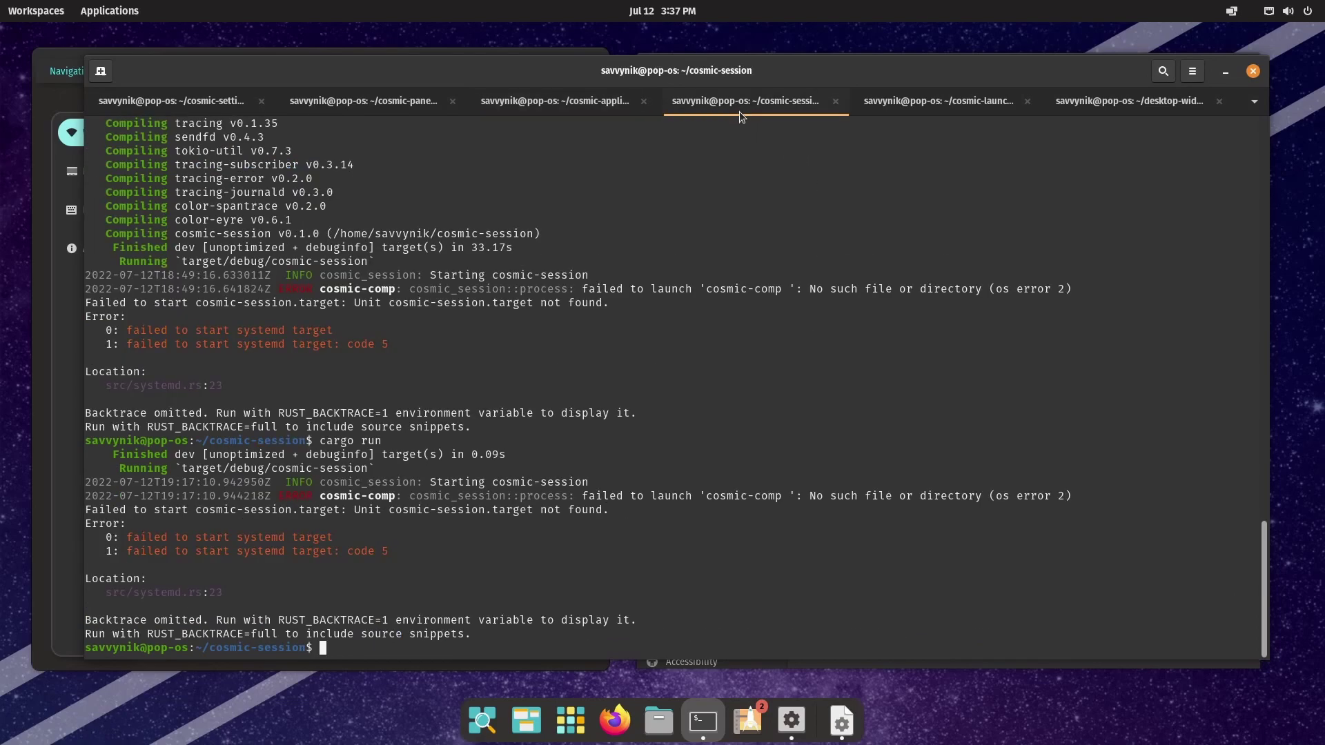
{"action": "key", "text": "ctrl+Page_Down"}
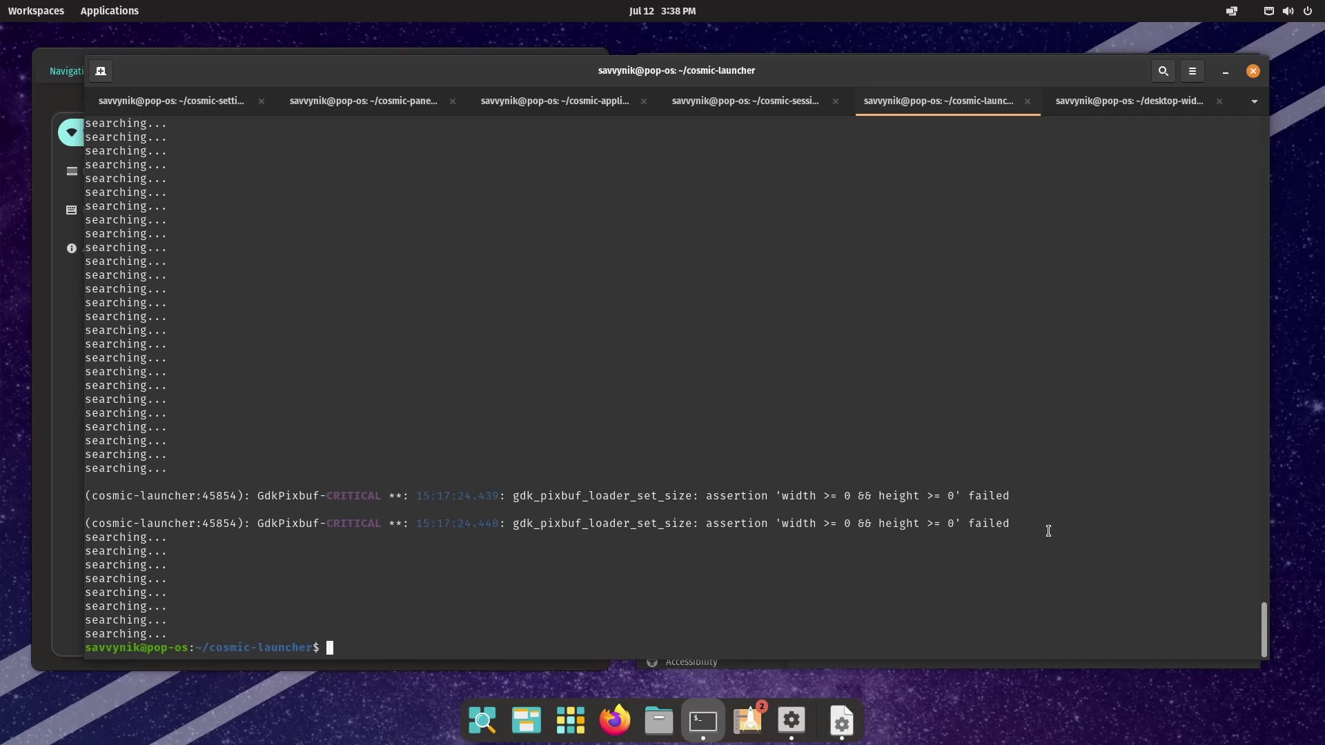
- Start the dev launcher with cargo run and compare it with the system Super-key launcher
{"action": "type", "text": "cargo run"}
{"action": "key", "text": "Return"}
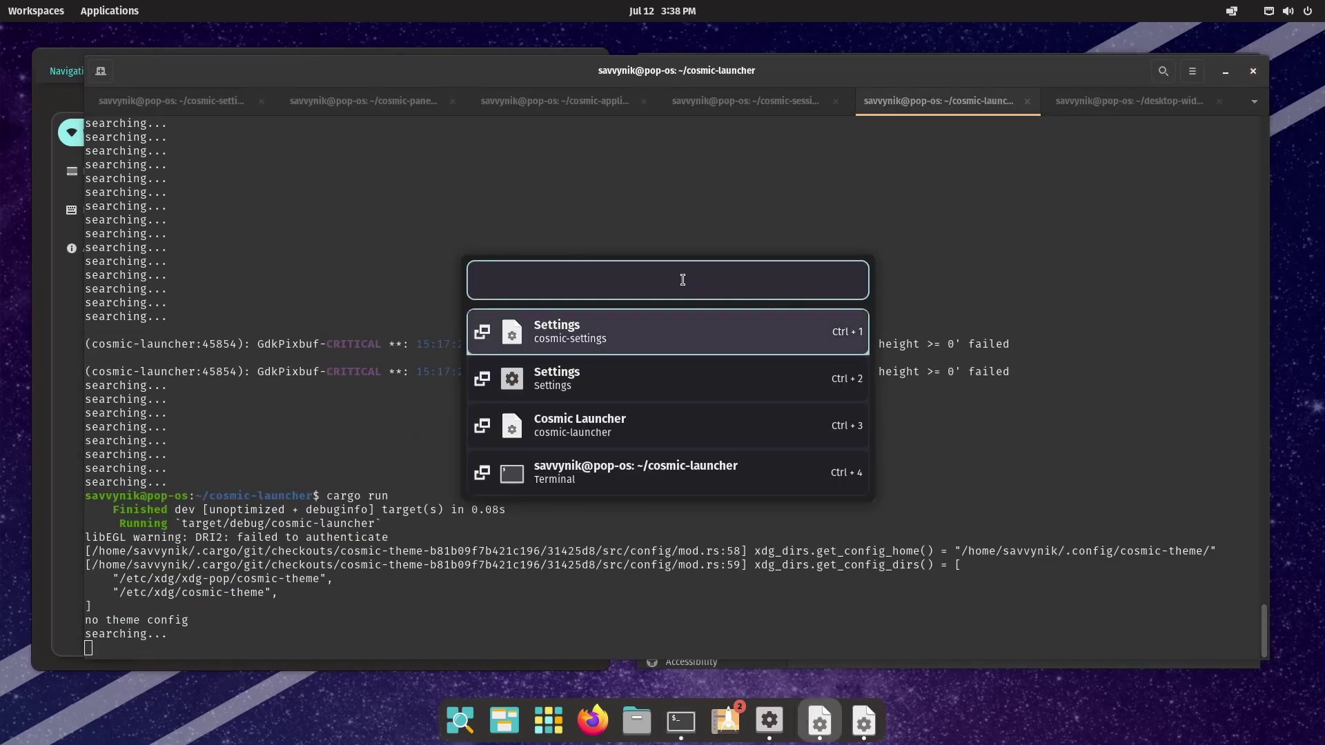
{"action": "key", "text": "super"}
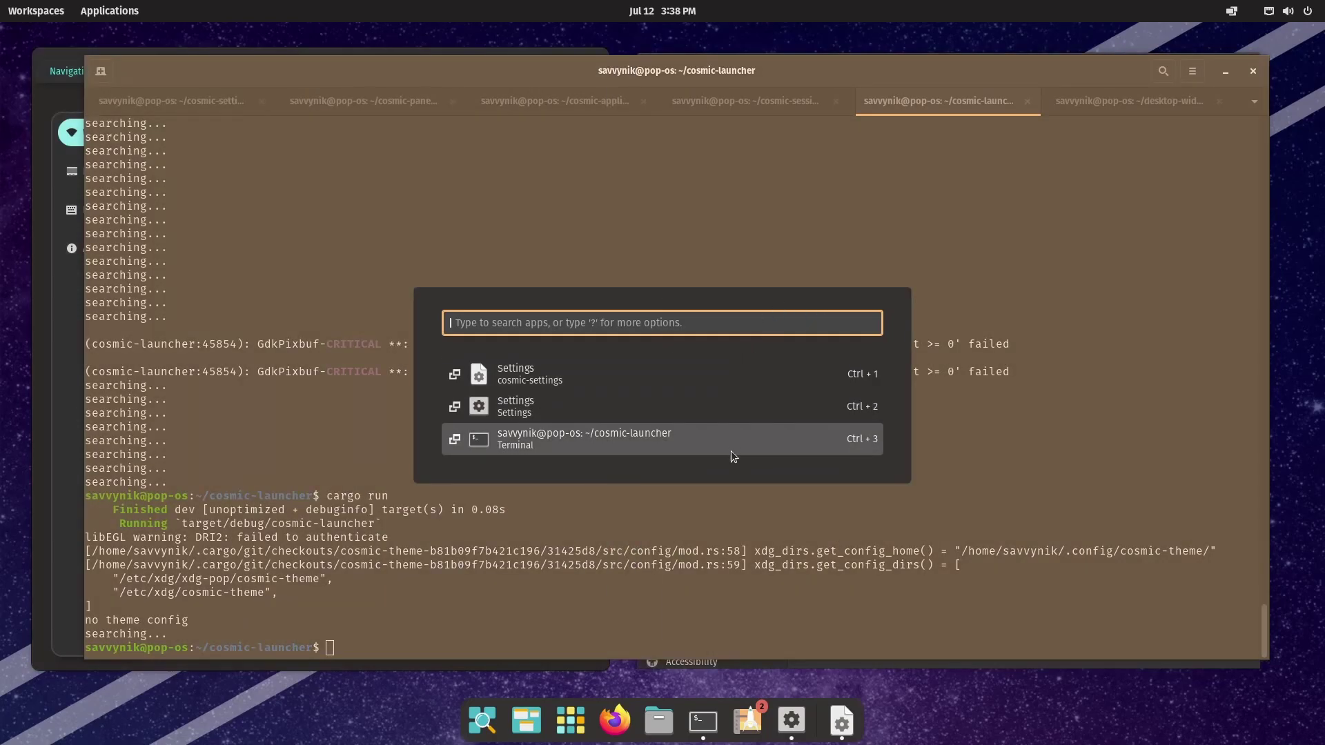
{"action": "left_click", "coordinate": [799, 556]}
- Search 'terminal' in the restarted dev launcher and in the system launcher
{"action": "key", "text": "Up"}
{"action": "key", "text": "Return"}
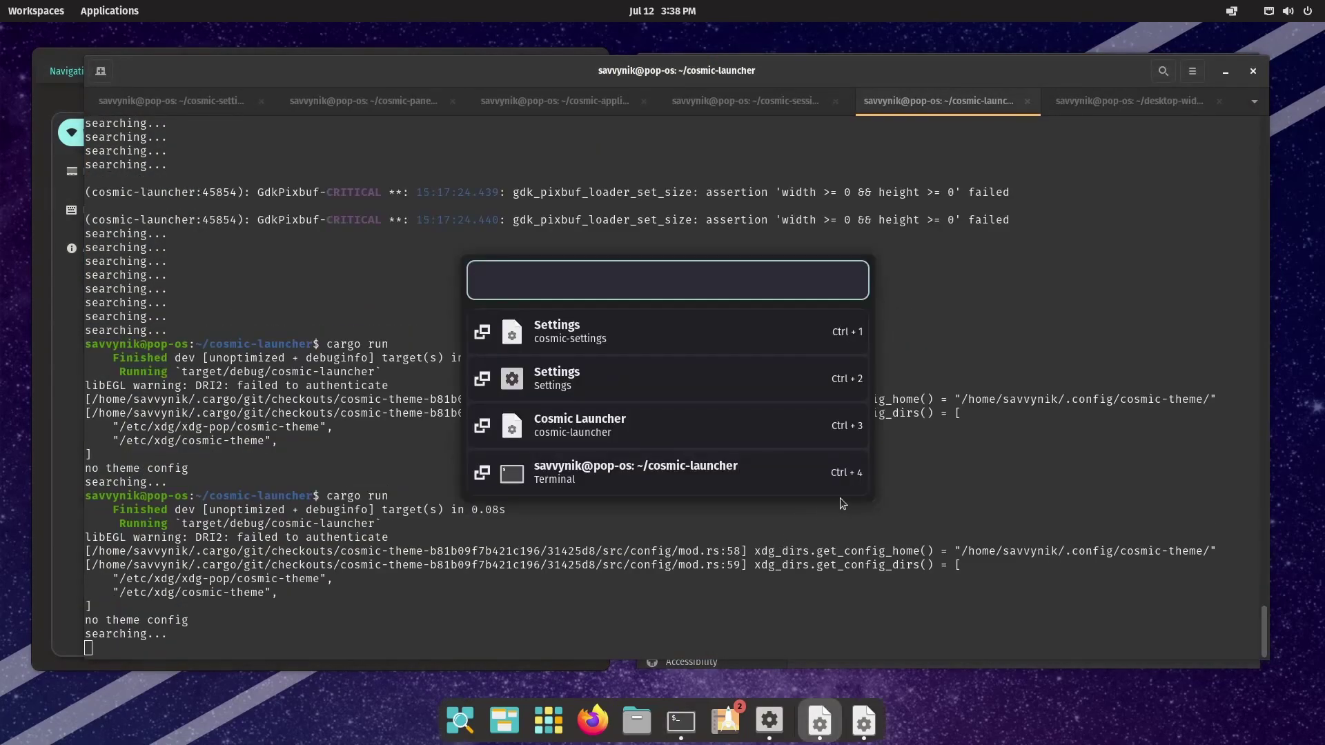
{"action": "key", "text": "Down"}
{"action": "key", "text": "Down"}
{"action": "key", "text": "Down"}
{"action": "key", "text": "Down"}
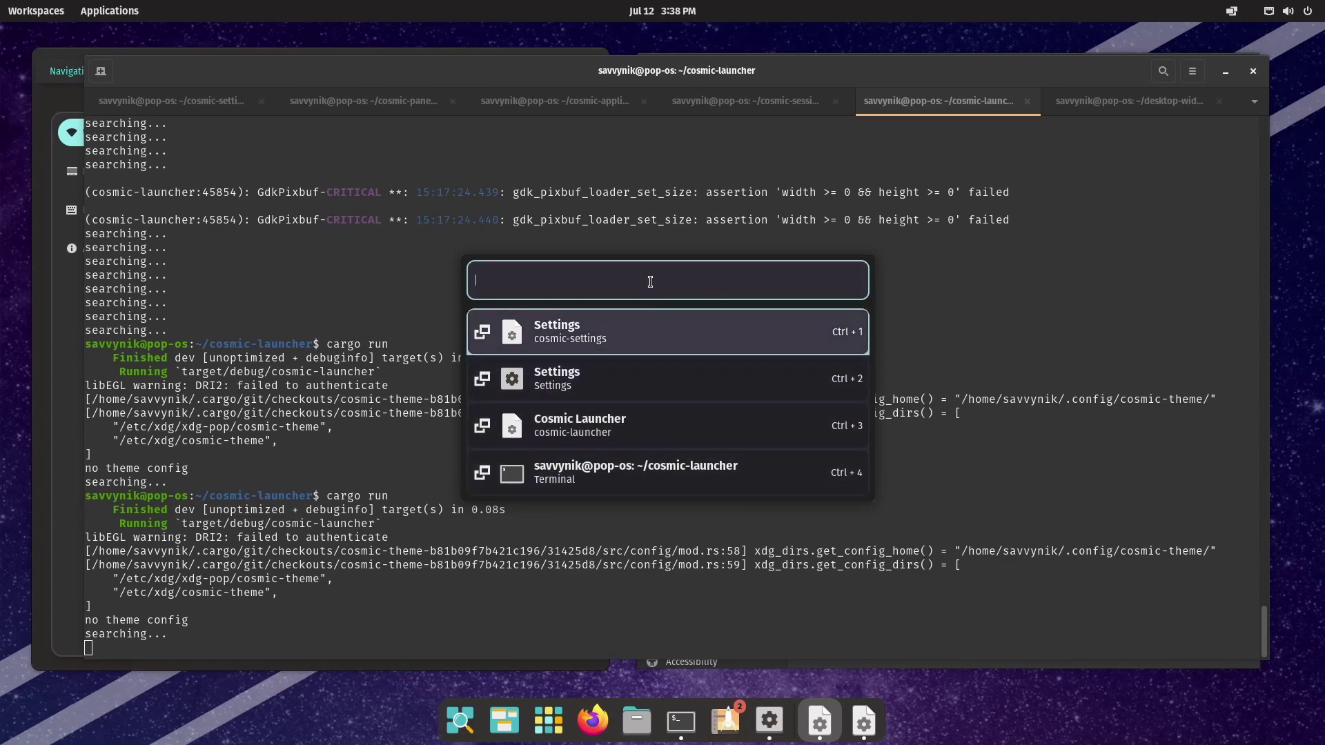
{"action": "type", "text": "terminal"}
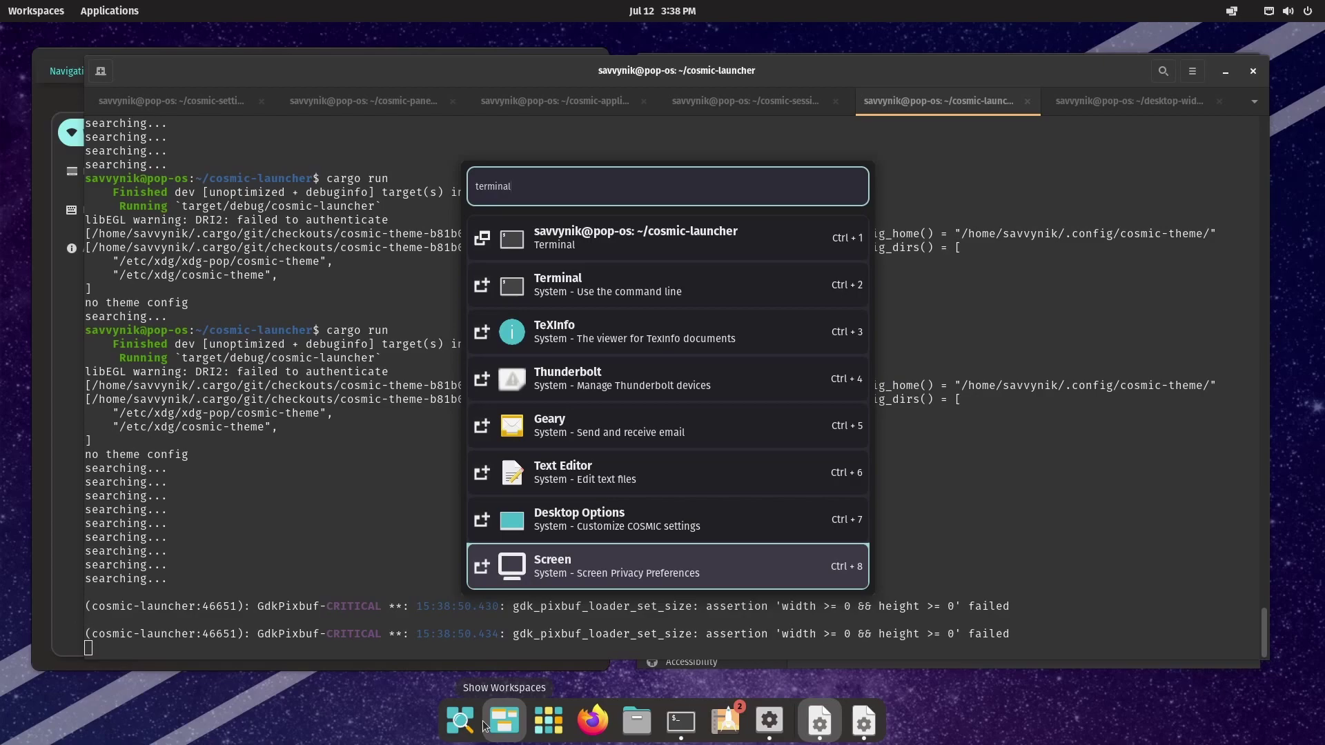
{"action": "key", "text": "super"}
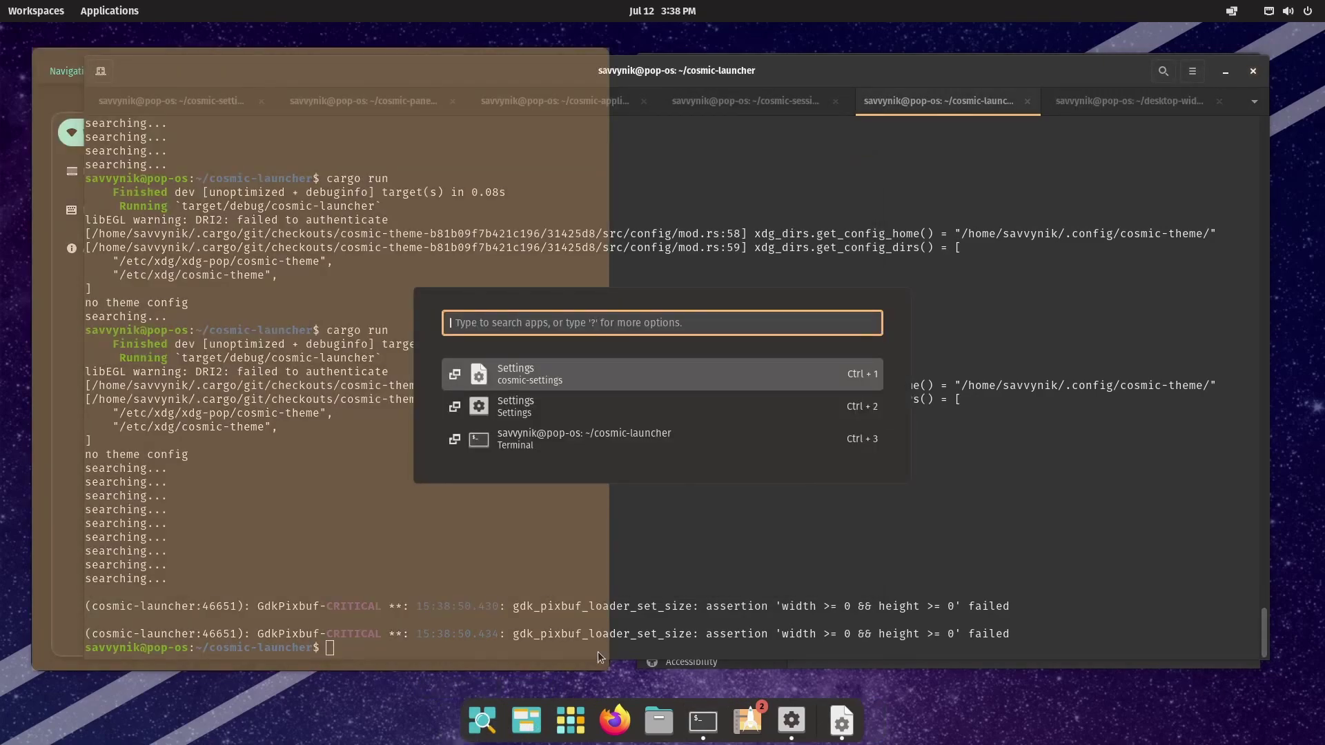
{"action": "type", "text": "terminal"}
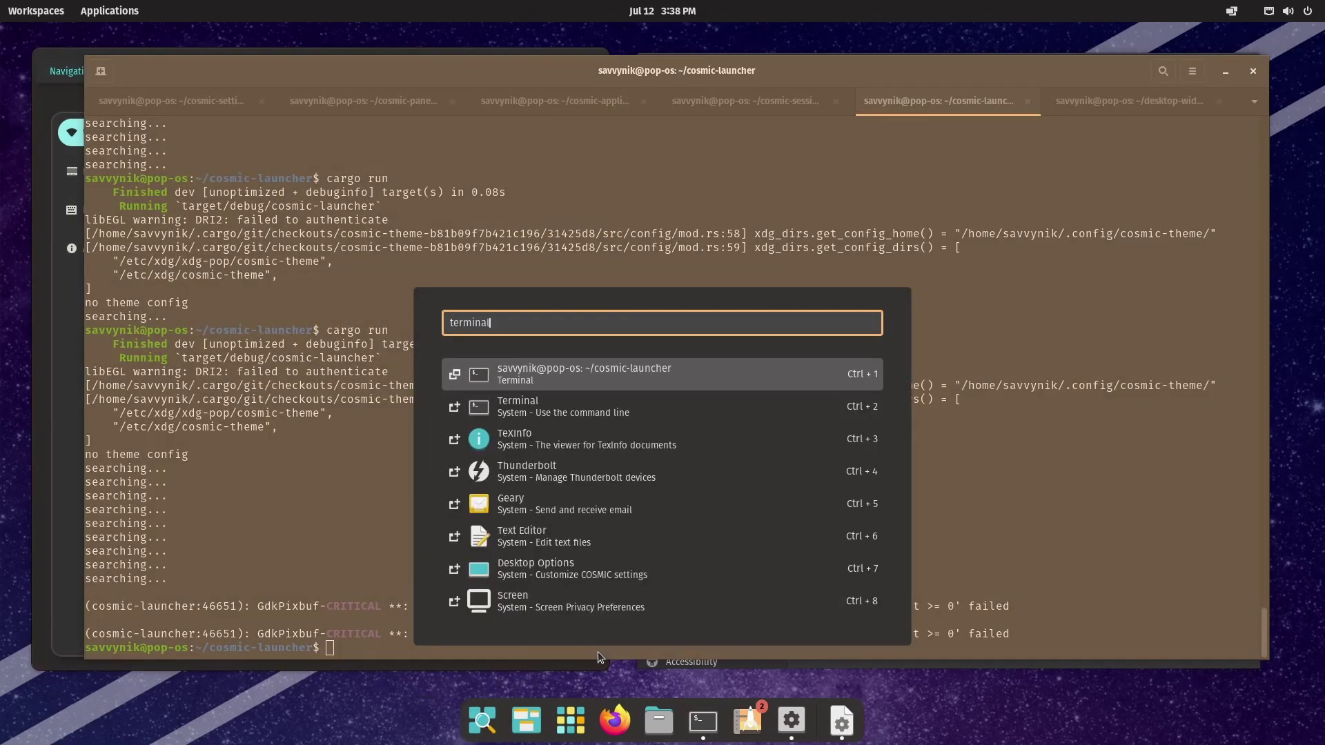
{"action": "key", "text": "Escape"}
- Launch Terminal from the dev launcher's 'term' results, then stop and rerun cargo run
{"action": "key", "text": "Up"}
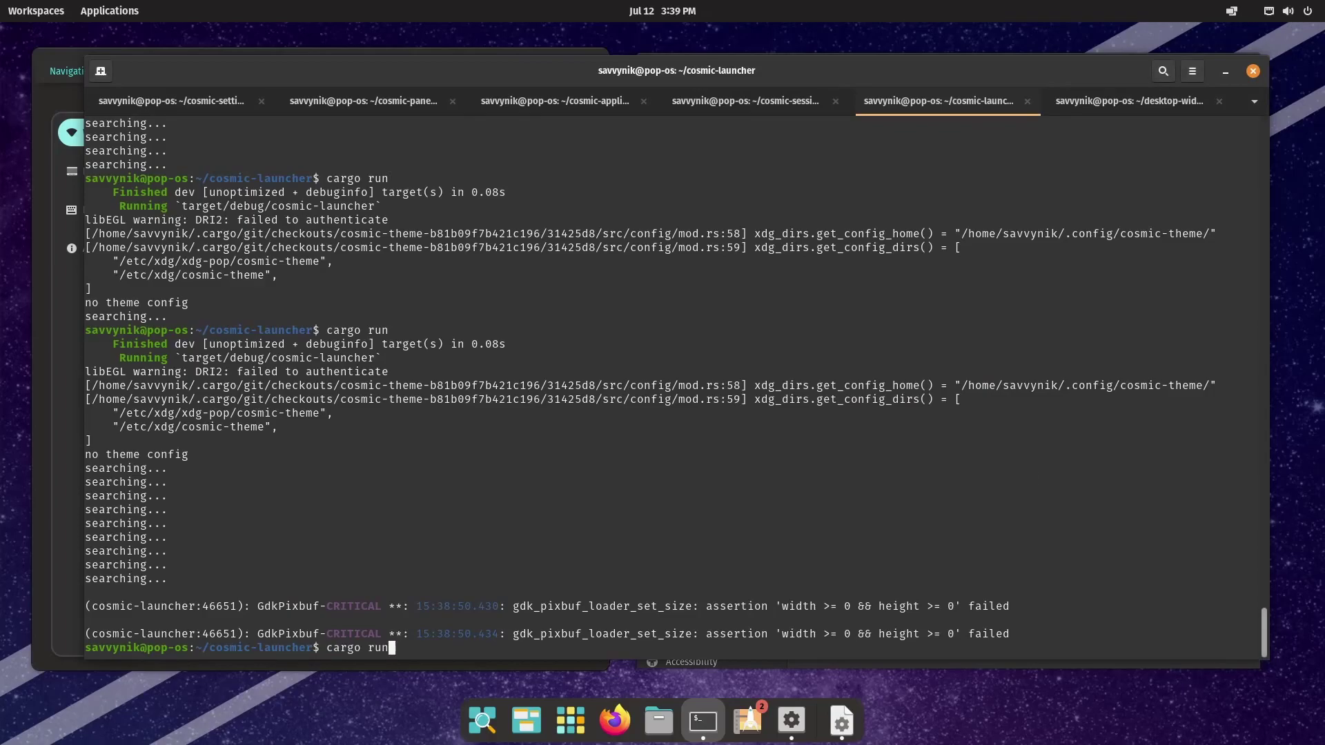
{"action": "key", "text": "Return"}
{"action": "type", "text": "term"}
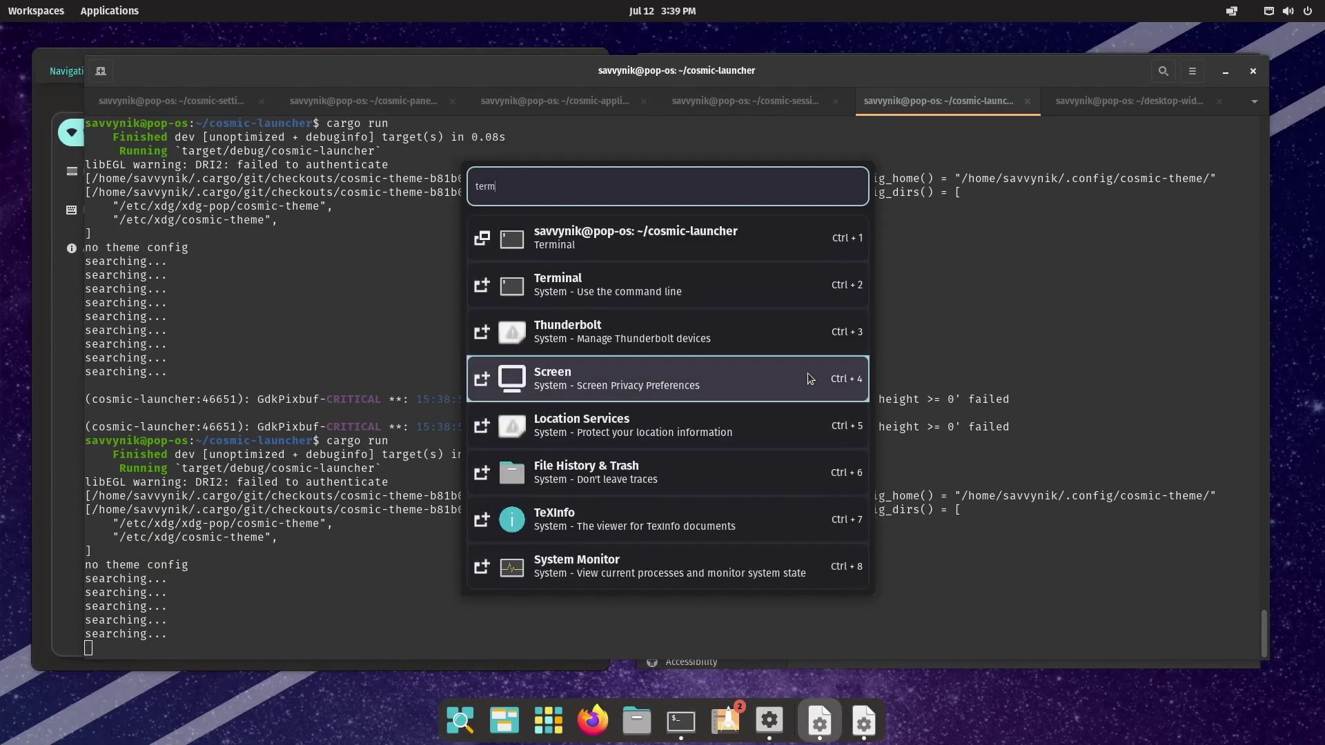
{"action": "type", "text": "inal"}
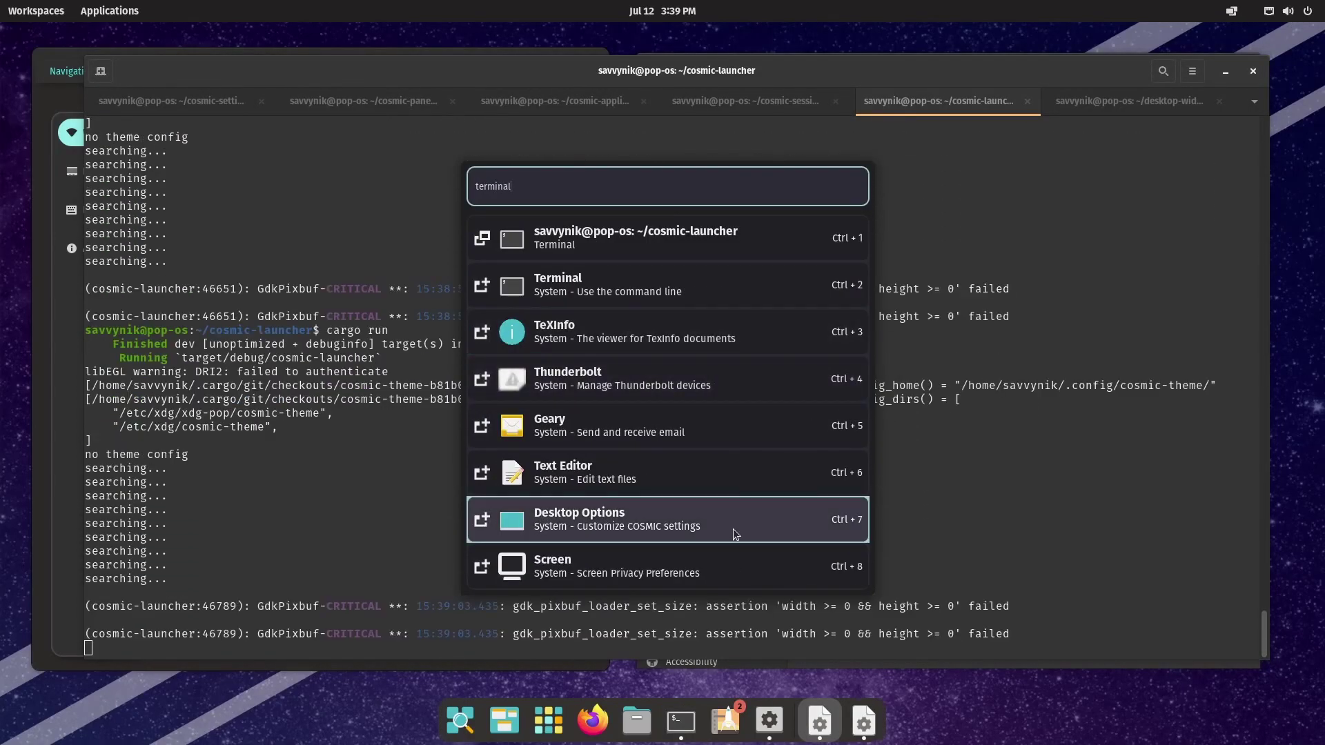
{"action": "key", "text": "BackSpace"}
{"action": "key", "text": "BackSpace"}
{"action": "key", "text": "BackSpace"}
{"action": "key", "text": "BackSpace"}
{"action": "key", "text": "BackSpace"}
{"action": "key", "text": "BackSpace"}
{"action": "key", "text": "BackSpace"}
{"action": "key", "text": "BackSpace"}
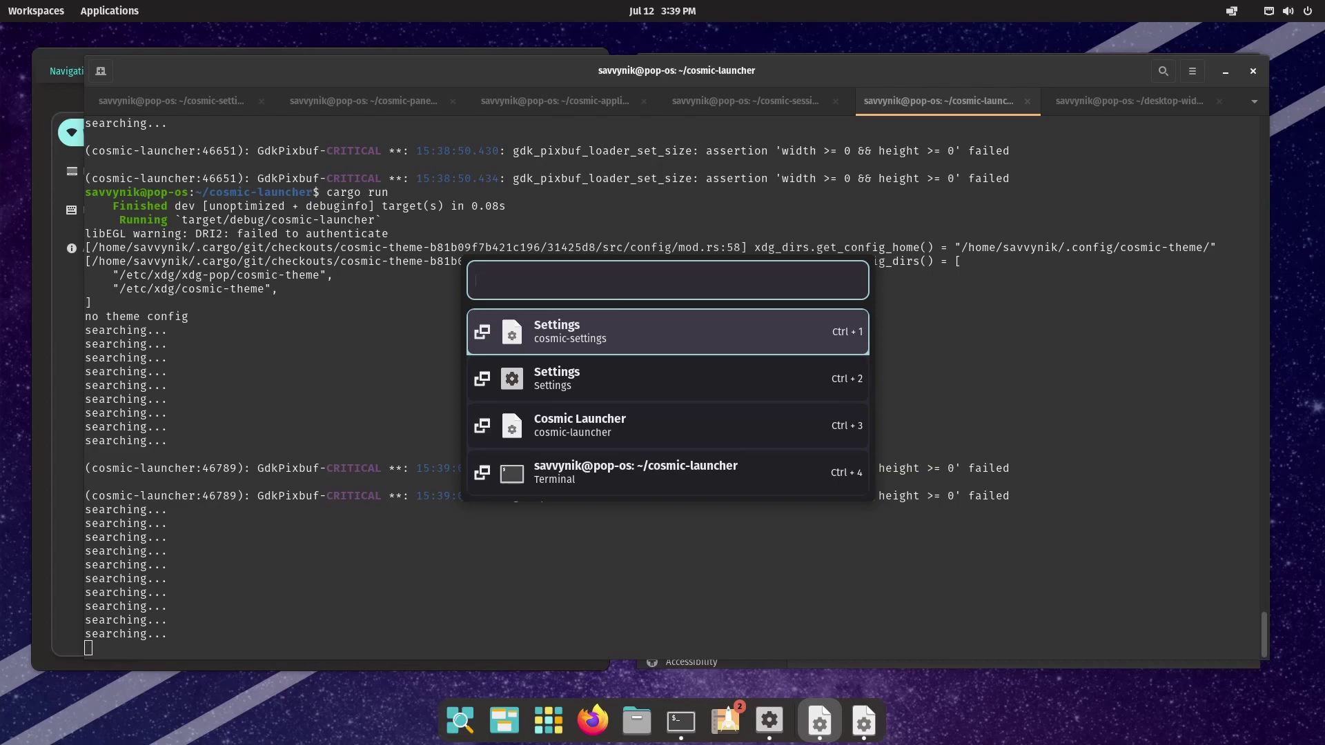
{"action": "type", "text": "term"}
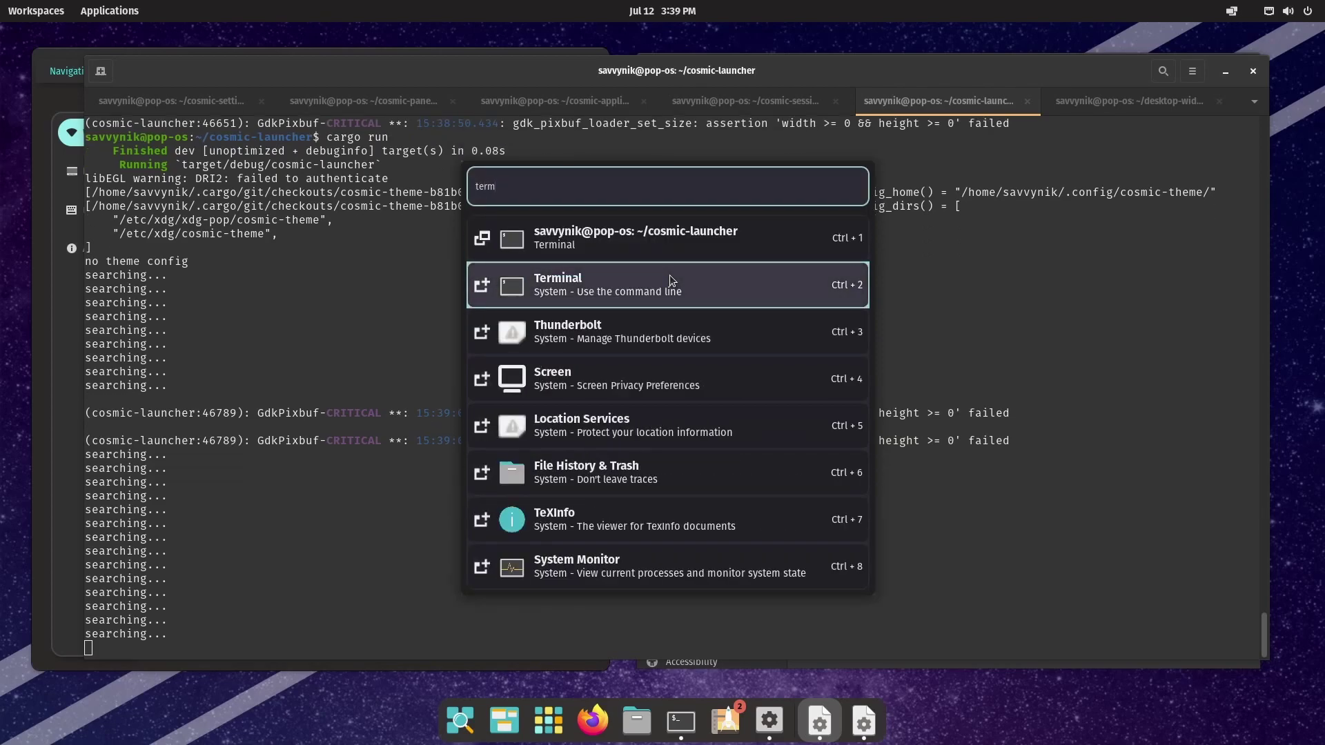
{"action": "left_click", "coordinate": [669, 274]}
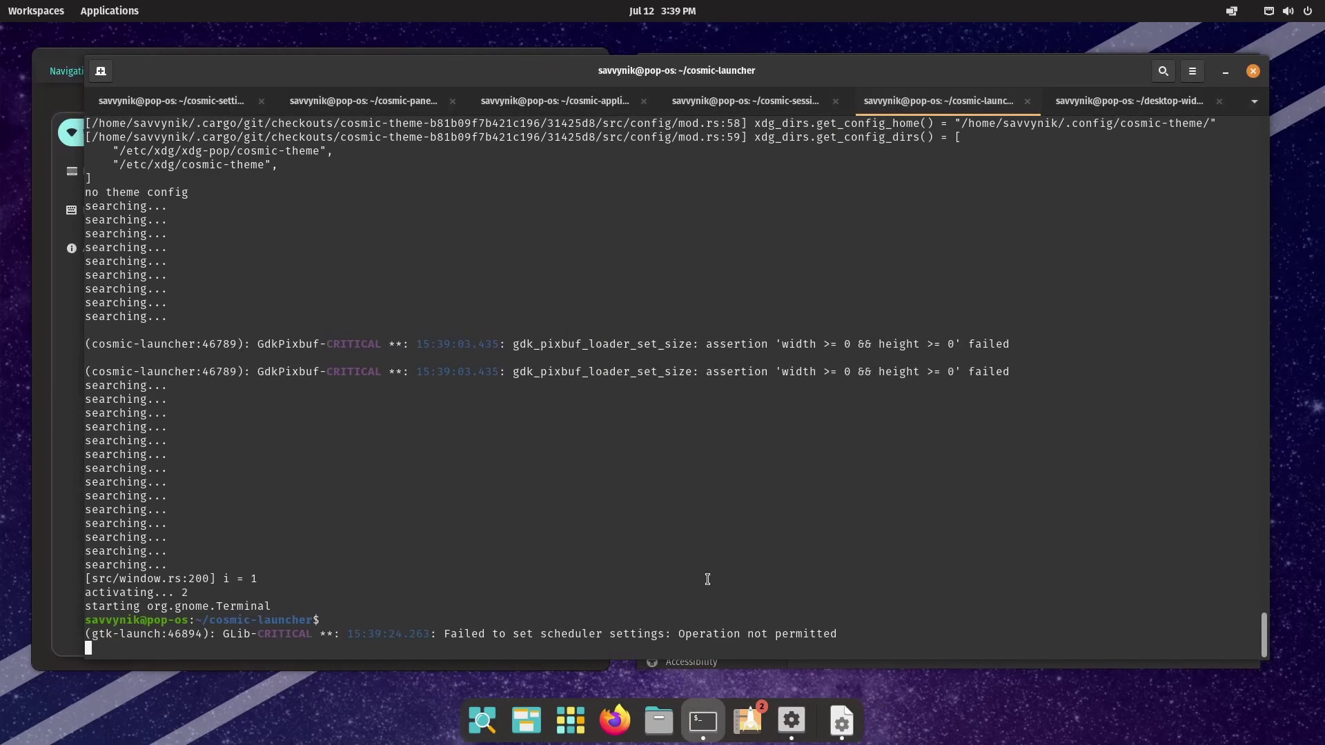
{"action": "key", "text": "ctrl+c"}
{"action": "type", "text": "cargo run"}
{"action": "key", "text": "Return"}
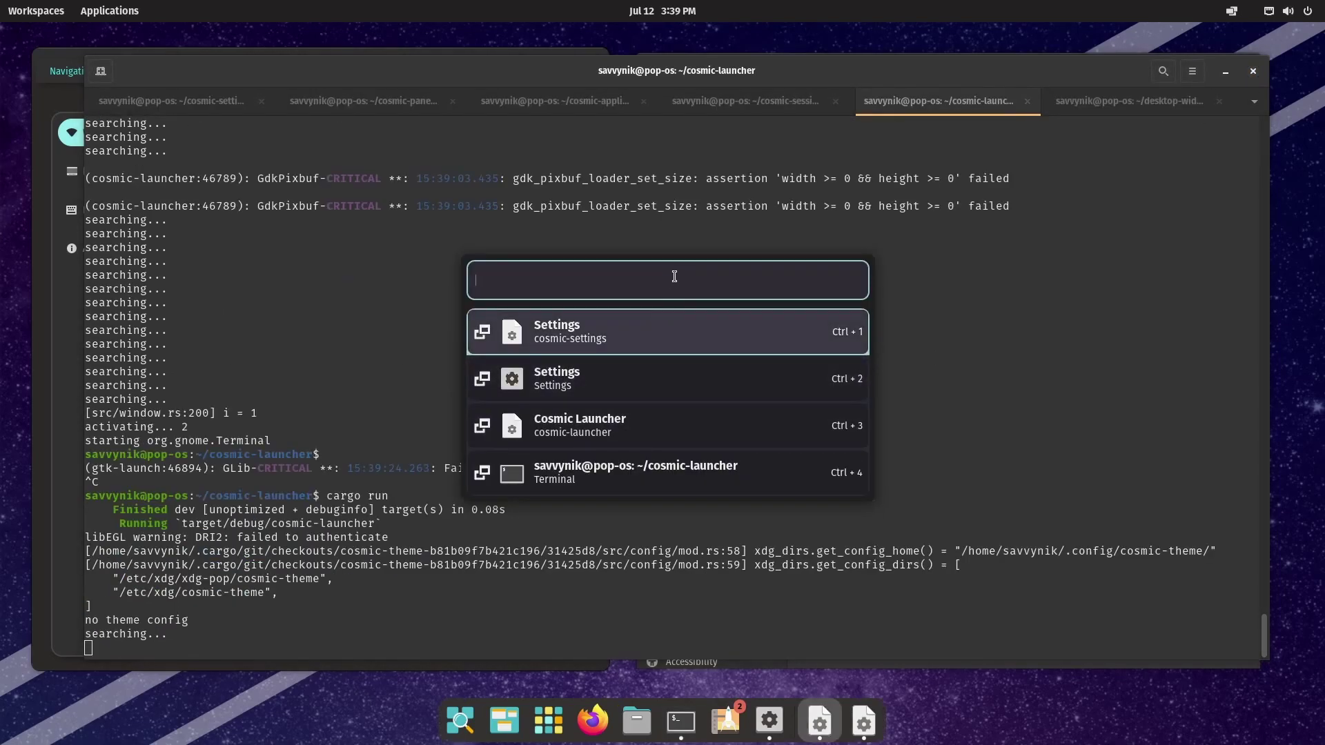
- Evaluate =sqrt(4), edit the expression to =2^3 to get 8, and close the launcher
{"action": "type", "text": "=sq"}
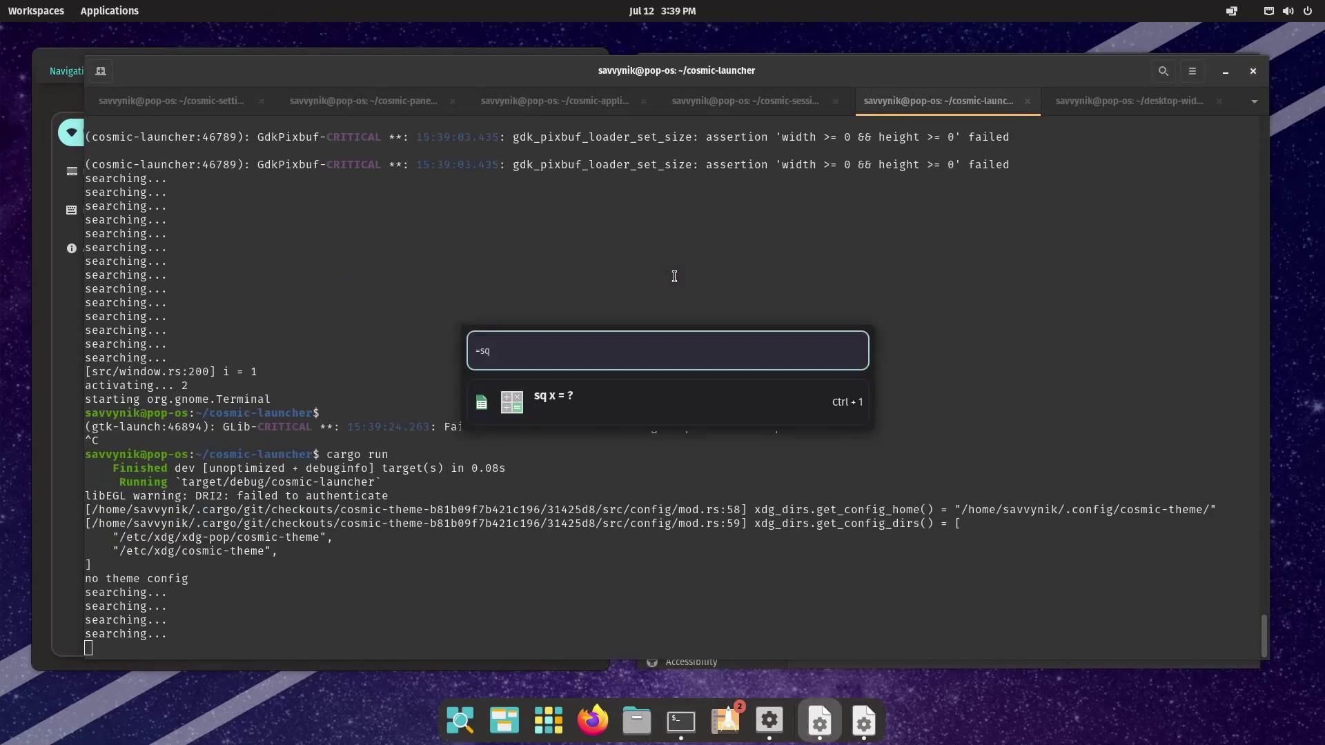
{"action": "type", "text": "rt(4)"}
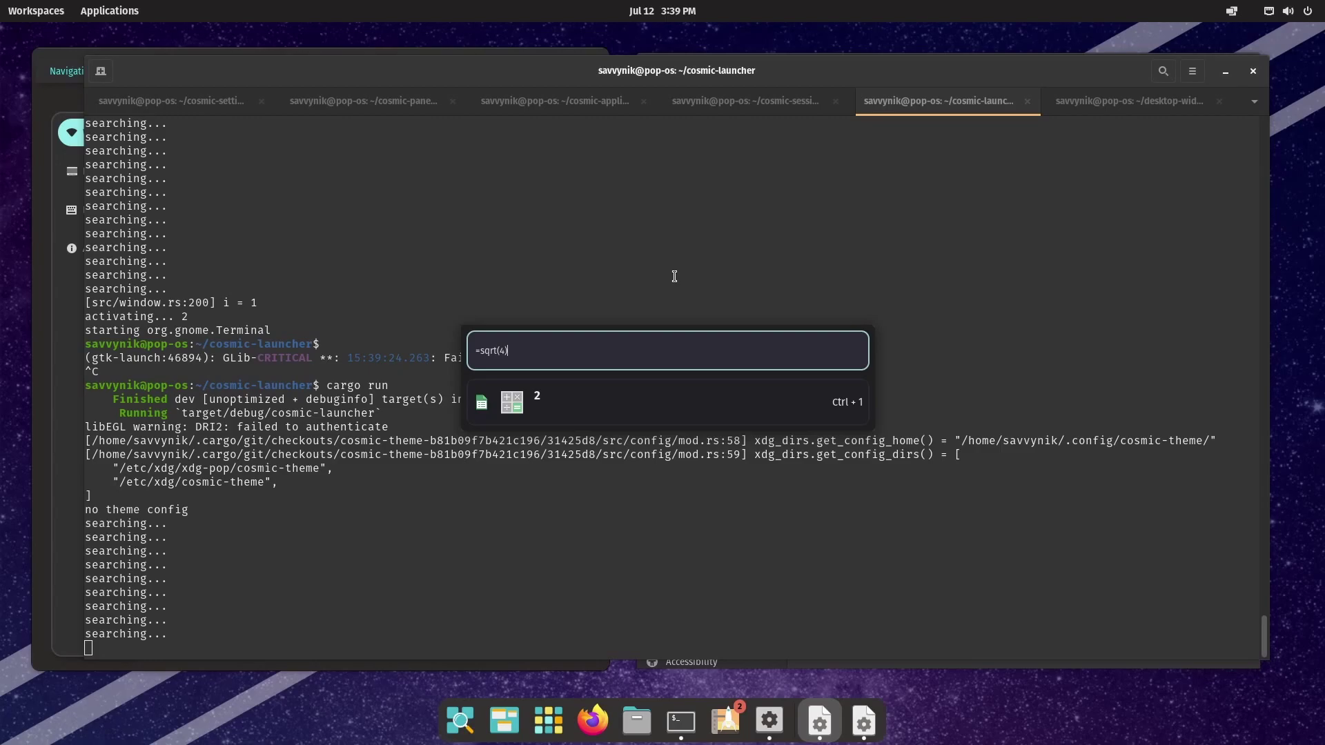
{"action": "key", "text": "BackSpace"}
{"action": "key", "text": "BackSpace"}
{"action": "key", "text": "BackSpace"}
{"action": "key", "text": "BackSpace"}
{"action": "key", "text": "BackSpace"}
{"action": "key", "text": "BackSpace"}
{"action": "key", "text": "BackSpace"}
{"action": "type", "text": "2+3"}
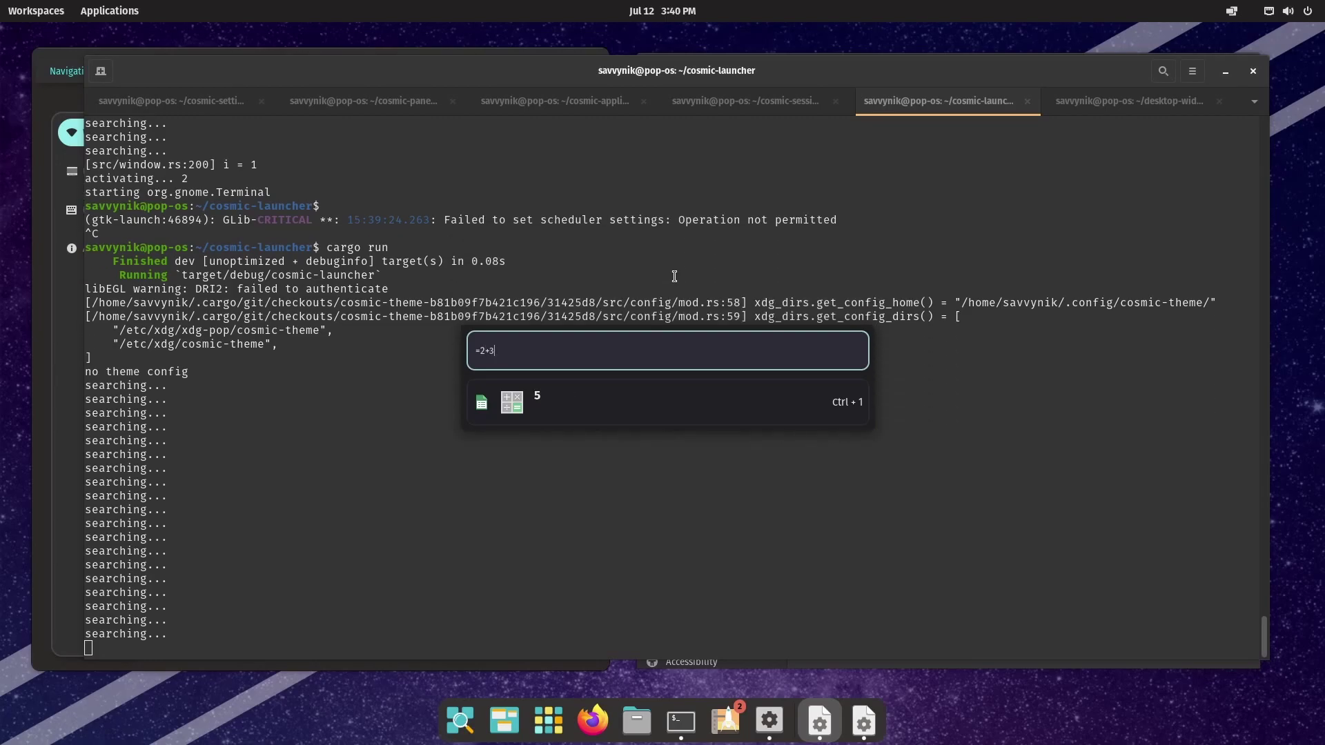
{"action": "key", "text": "BackSpace"}
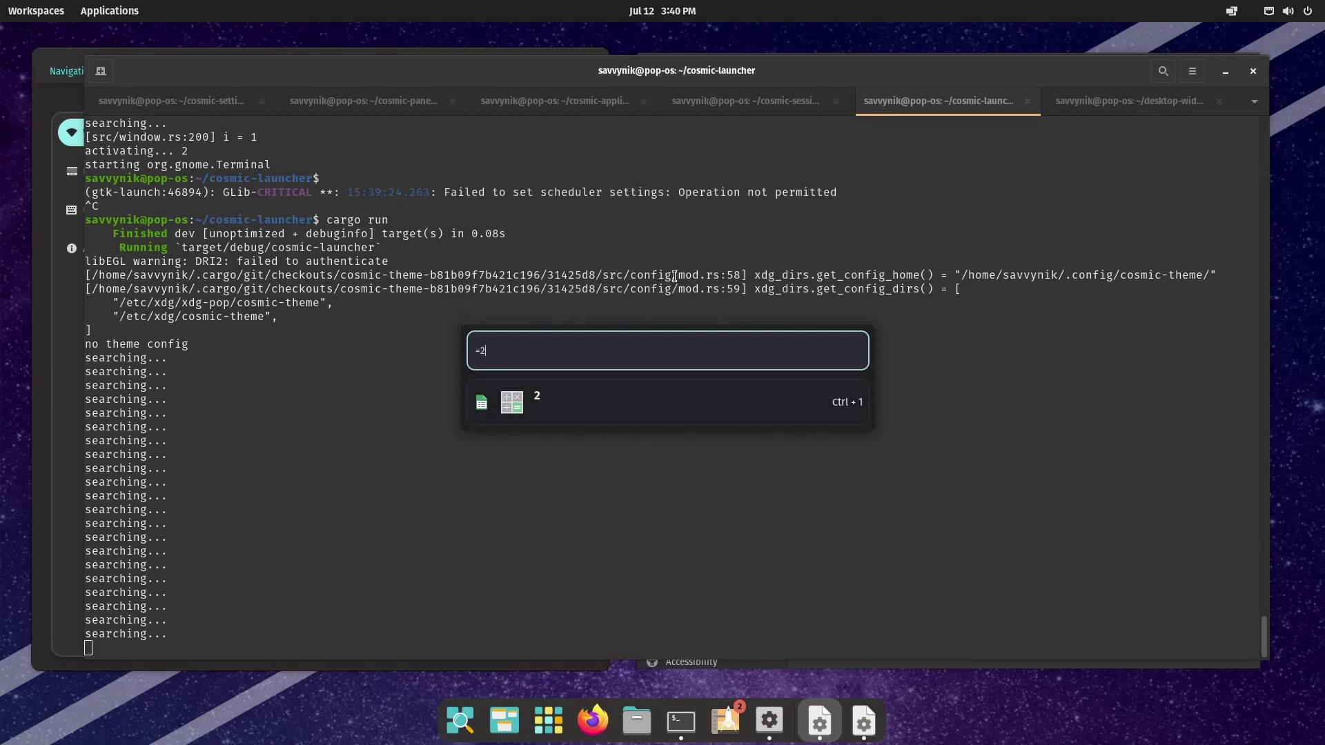
{"action": "type", "text": "&"}
{"action": "key", "text": "BackSpace"}
{"action": "type", "text": "^3"}
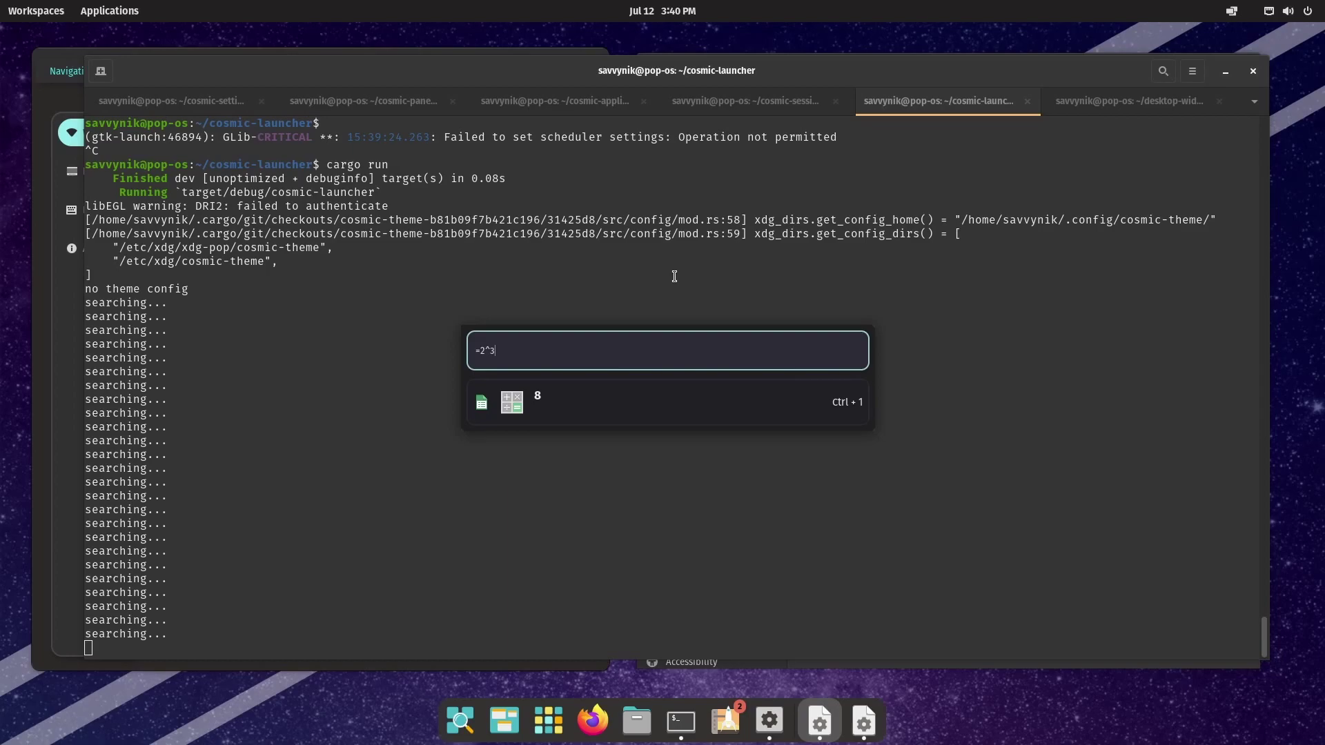
{"action": "key", "text": "Escape"}
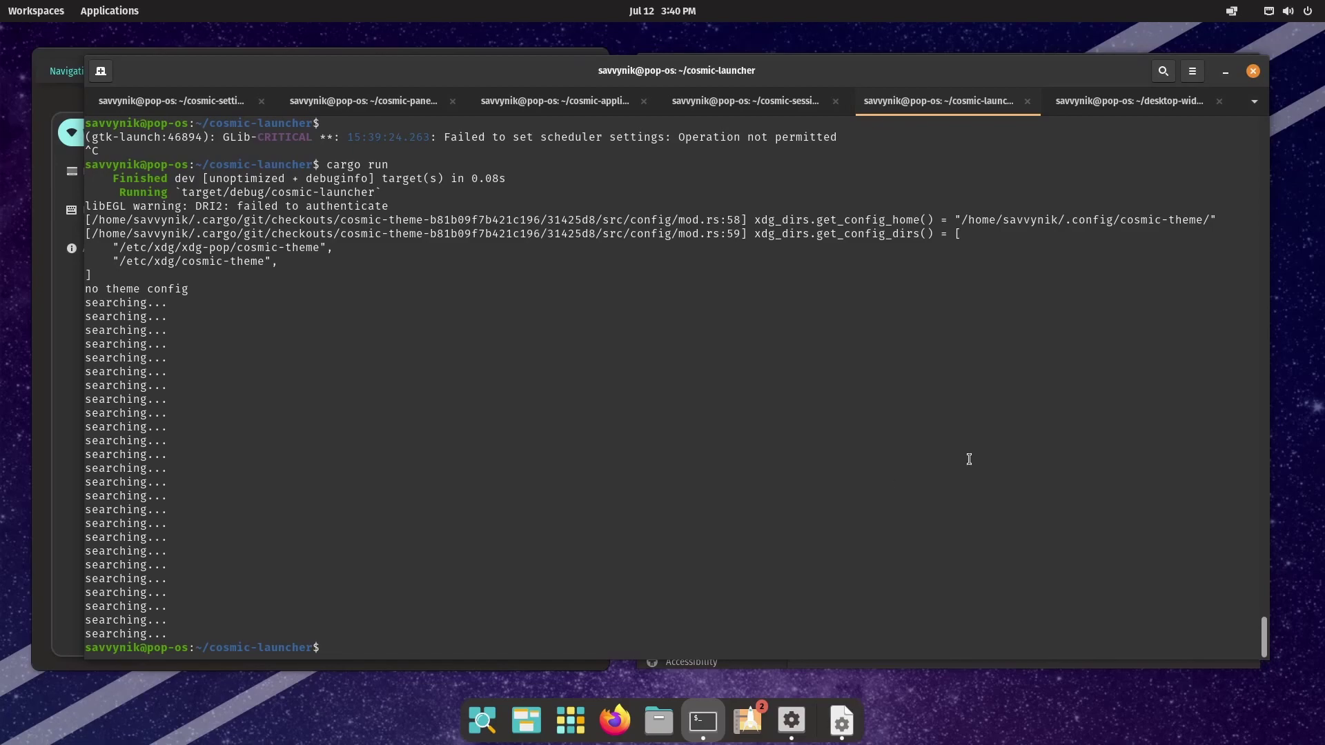
- Relaunch the desktop widget from its terminal tab and make its settings window taller
{"action": "left_click", "coordinate": [1103, 109]}
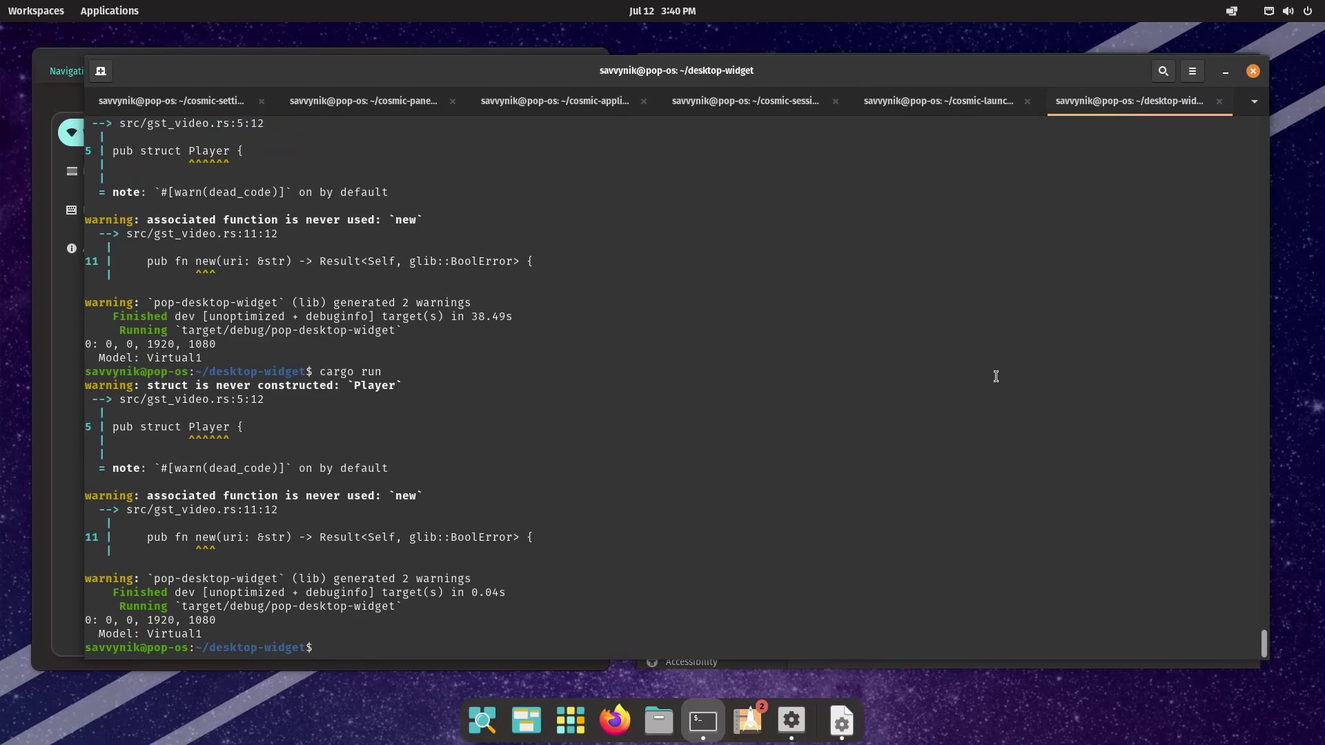
{"action": "key", "text": "Up"}
{"action": "key", "text": "Return"}
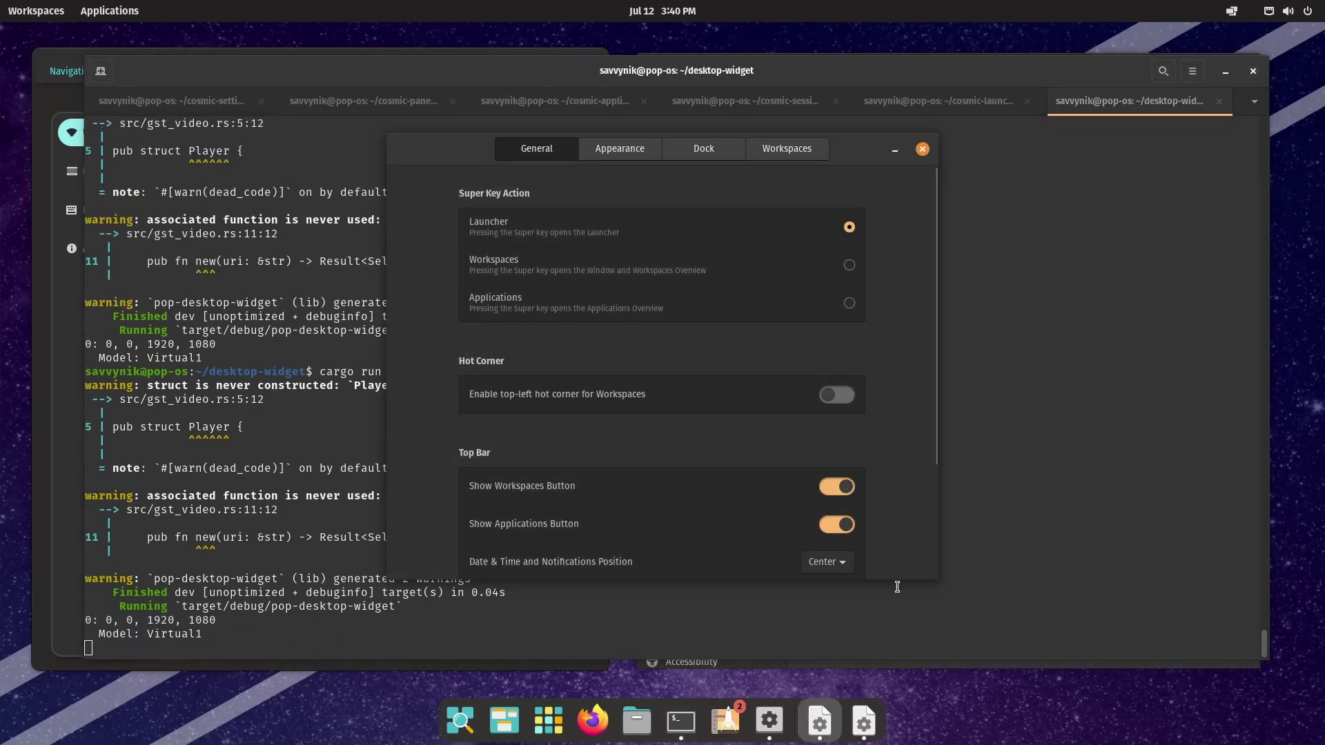
{"action": "left_click_drag", "start_coordinate": [897, 587], "coordinate": [901, 648]}
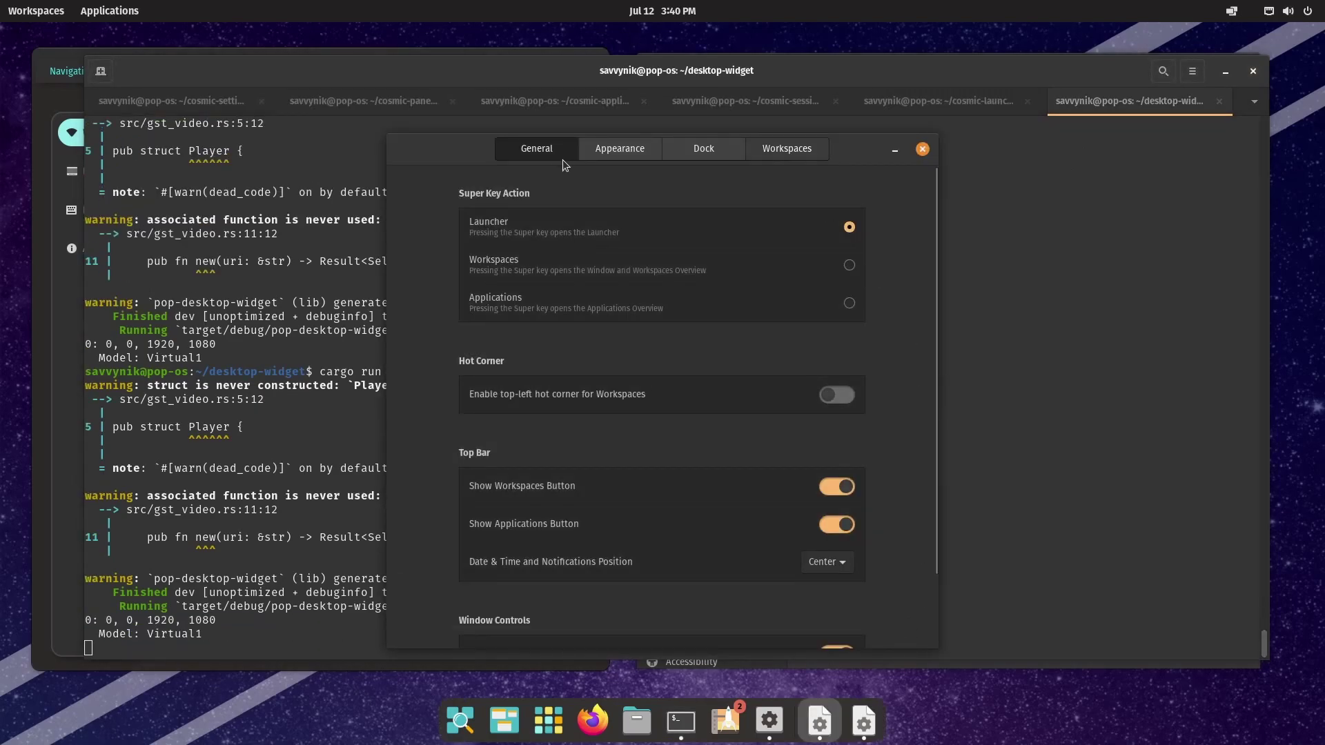
{"action": "scroll", "coordinate": [881, 371], "scroll_direction": "down", "scroll_amount": 1}
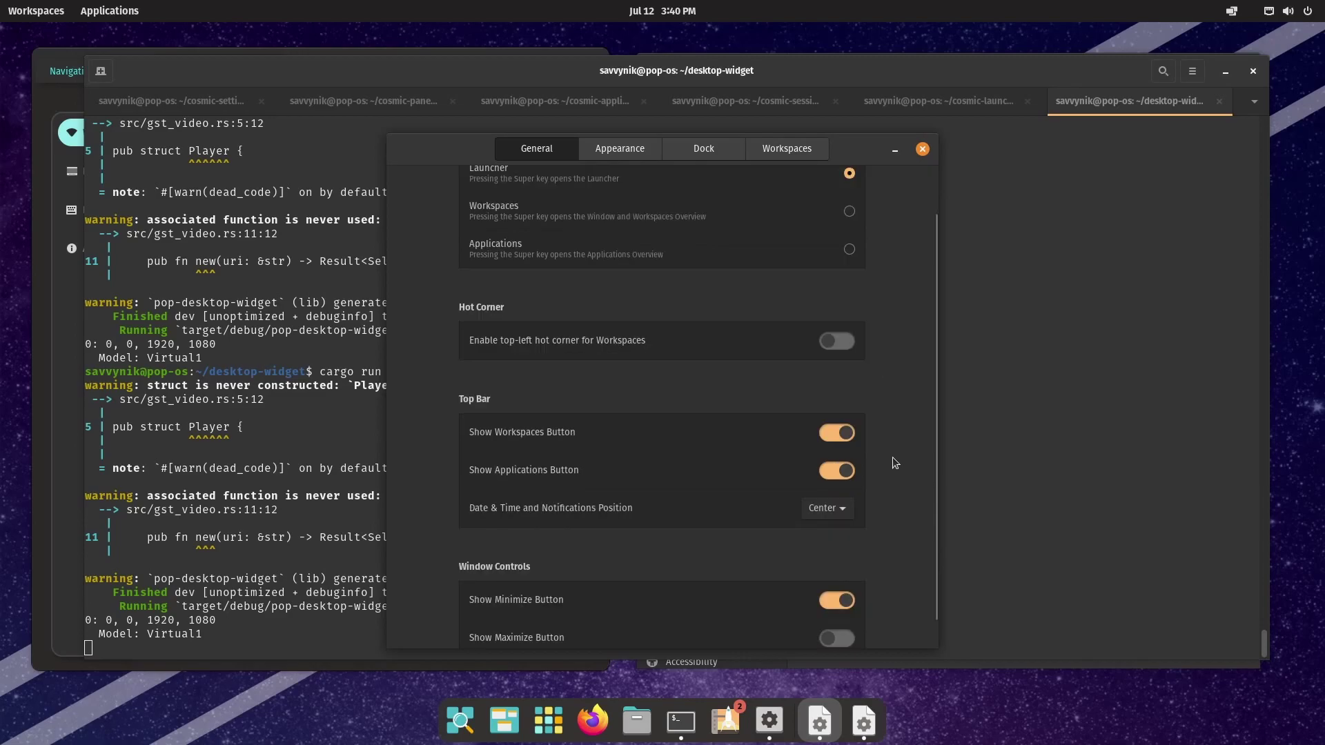
{"action": "scroll", "coordinate": [895, 463], "scroll_direction": "up", "scroll_amount": 1}
- Browse the Appearance, Dock and Workspaces pages, reposition the window, return to General, then focus Terminal
{"action": "left_click", "coordinate": [621, 148]}
{"action": "left_click", "coordinate": [701, 149]}
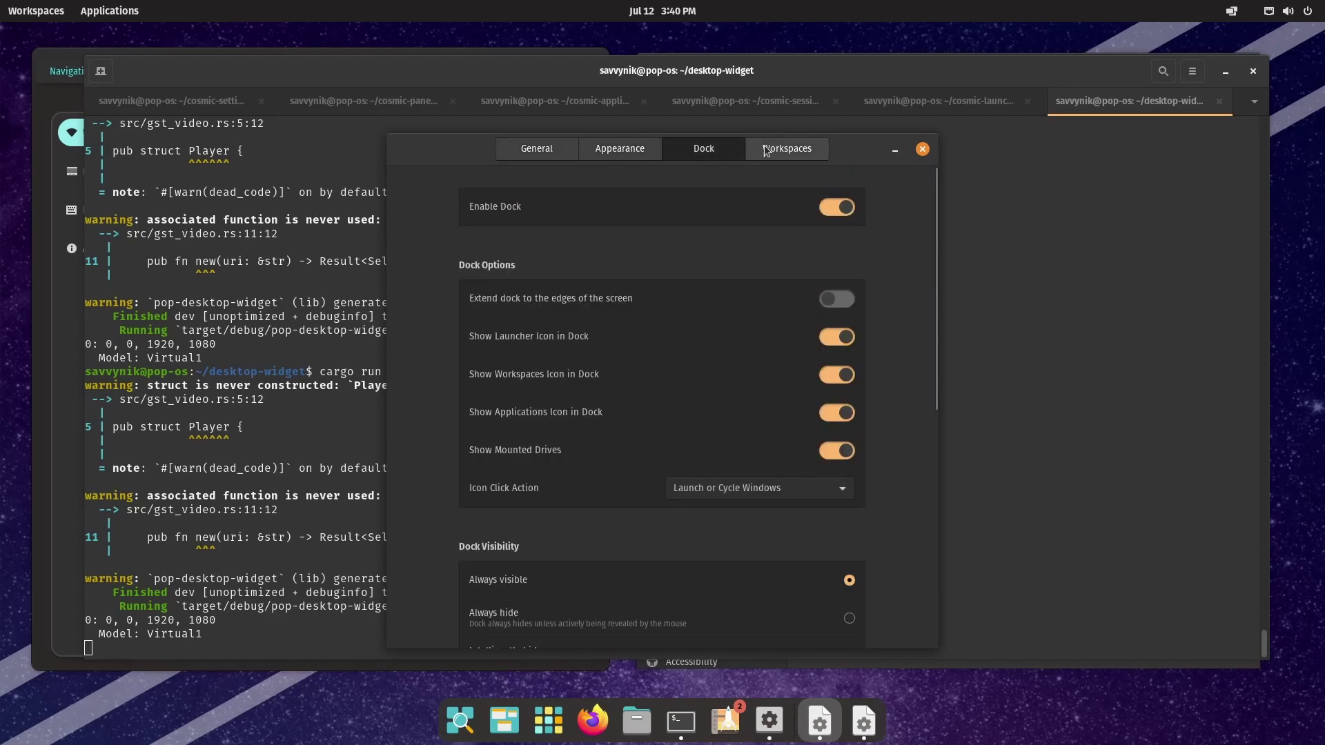
{"action": "left_click", "coordinate": [766, 150]}
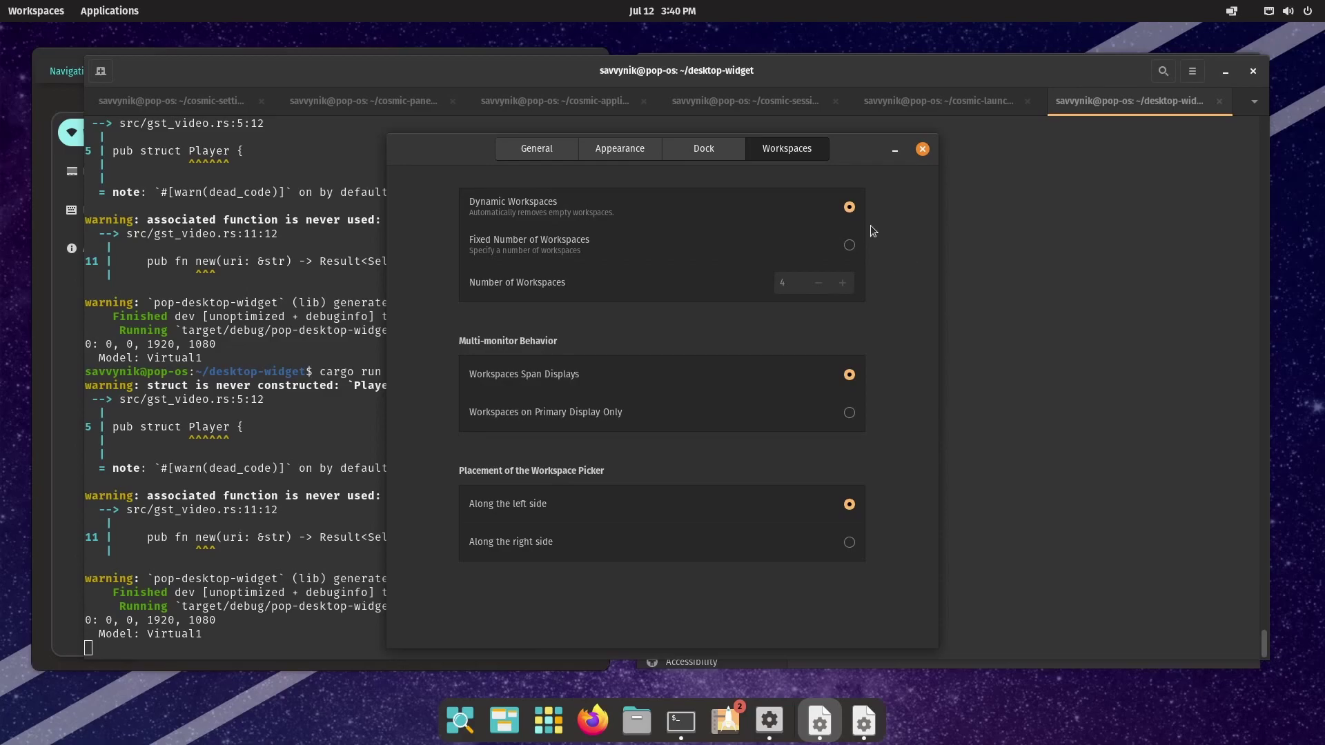
{"action": "left_click_drag", "start_coordinate": [446, 150], "coordinate": [453, 58]}
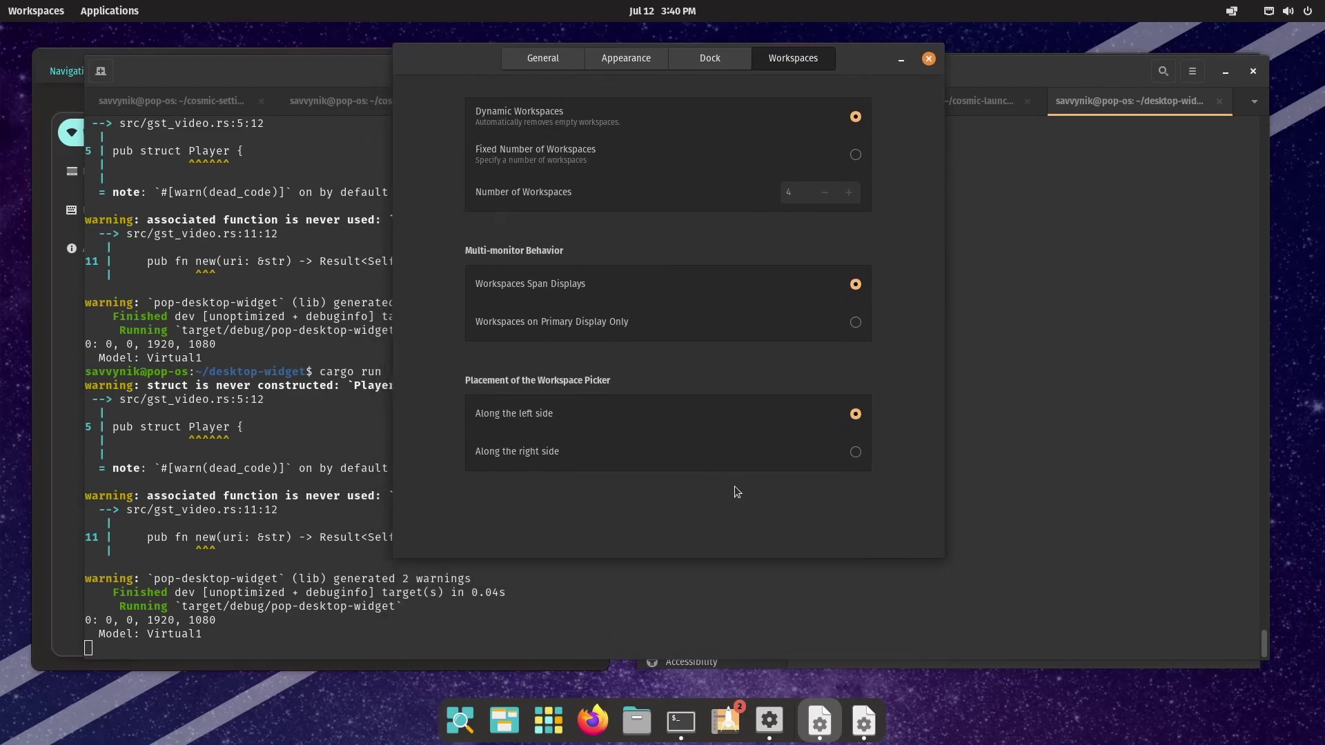
{"action": "left_click_drag", "start_coordinate": [749, 559], "coordinate": [758, 673]}
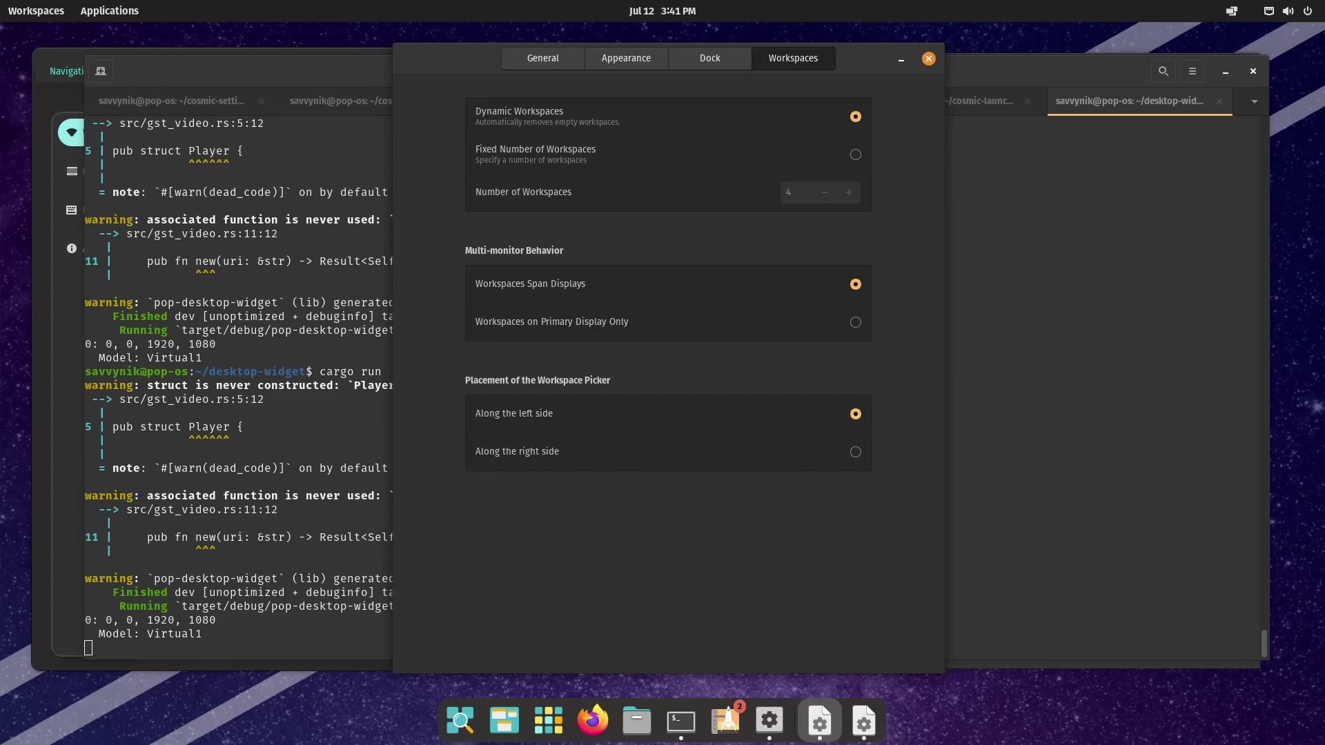
{"action": "left_click", "coordinate": [710, 58]}
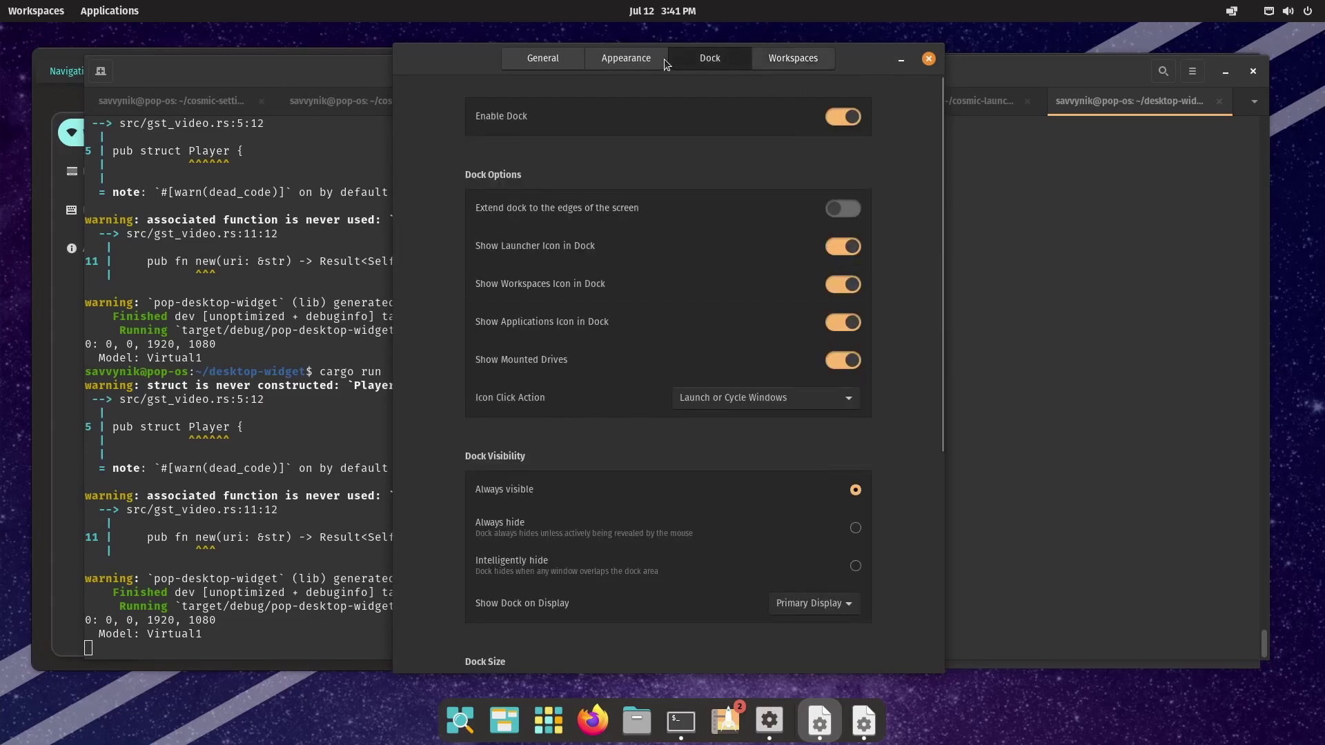
{"action": "left_click", "coordinate": [626, 58]}
{"action": "left_click", "coordinate": [543, 58]}
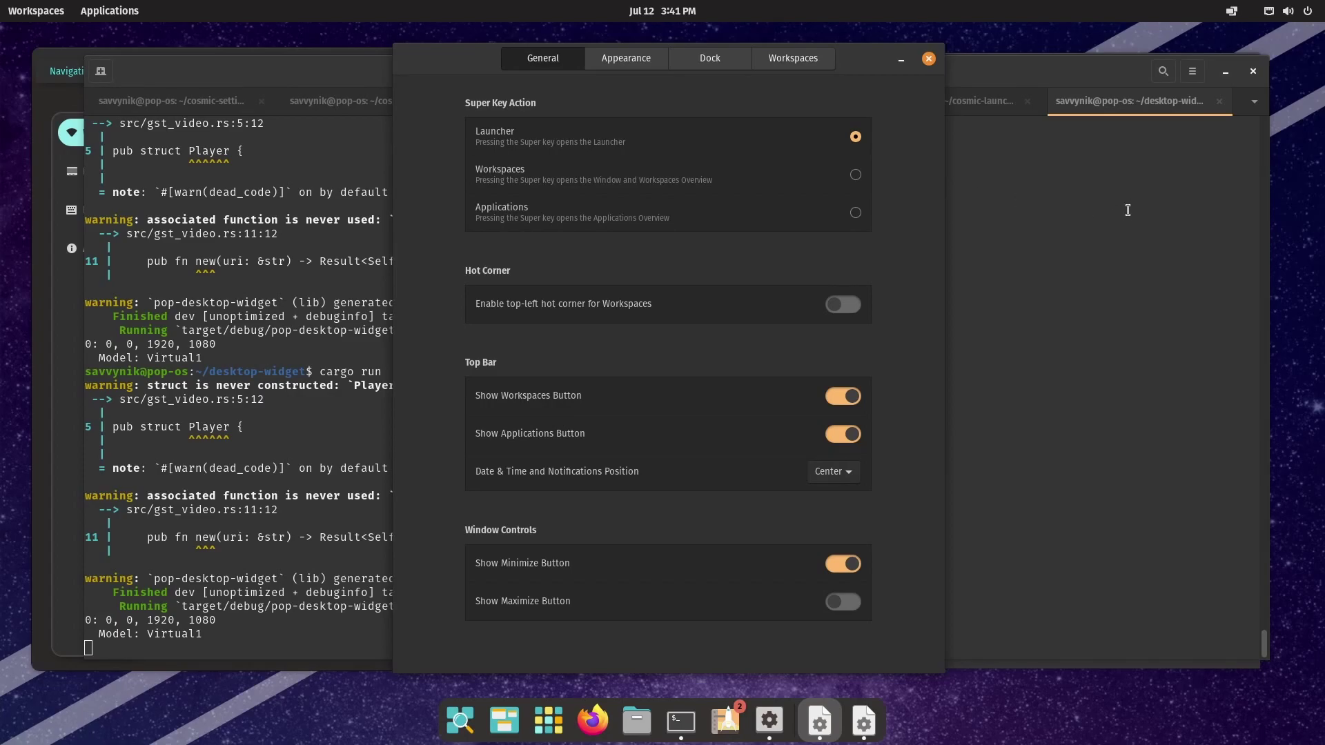
{"action": "left_click", "coordinate": [1131, 233]}
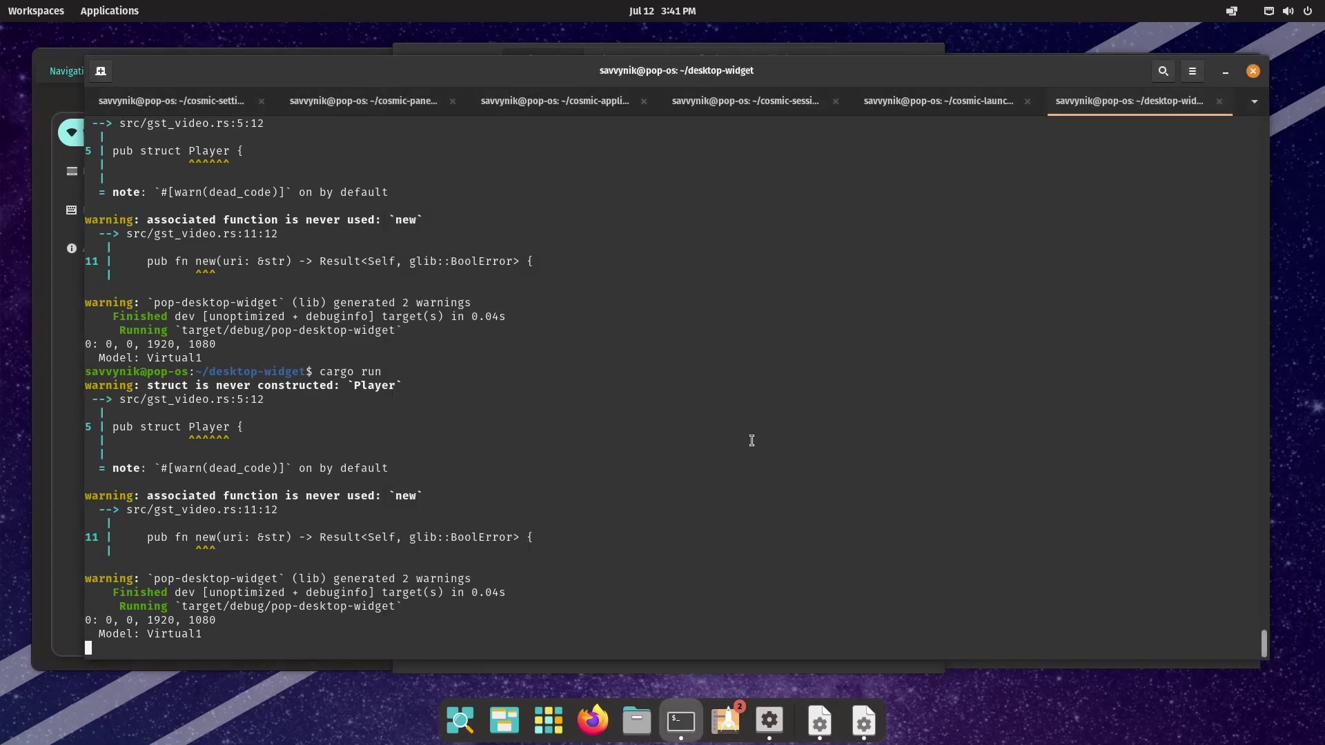
- Launch system Settings by searching 'sett' and open its Desktop group
{"action": "left_click", "coordinate": [97, 14]}
{"action": "left_click", "coordinate": [97, 13]}
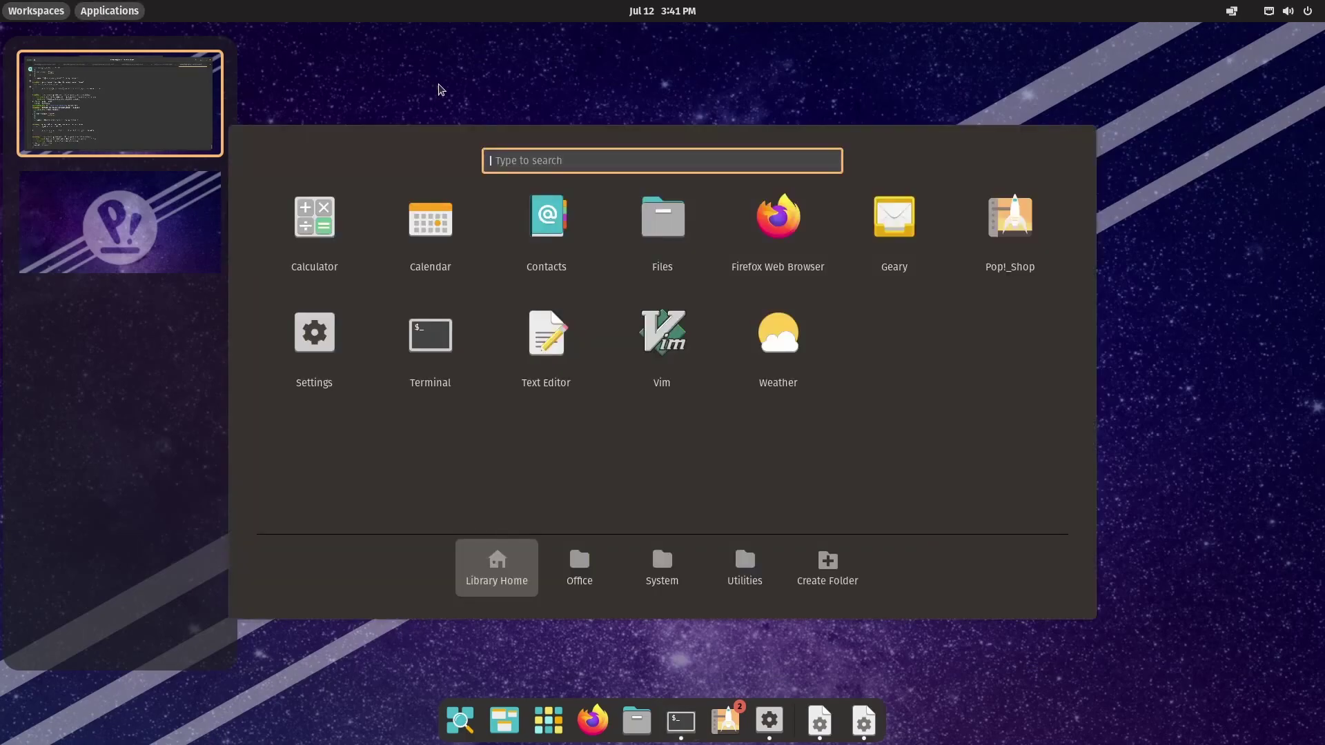
{"action": "type", "text": "sett"}
{"action": "key", "text": "Return"}
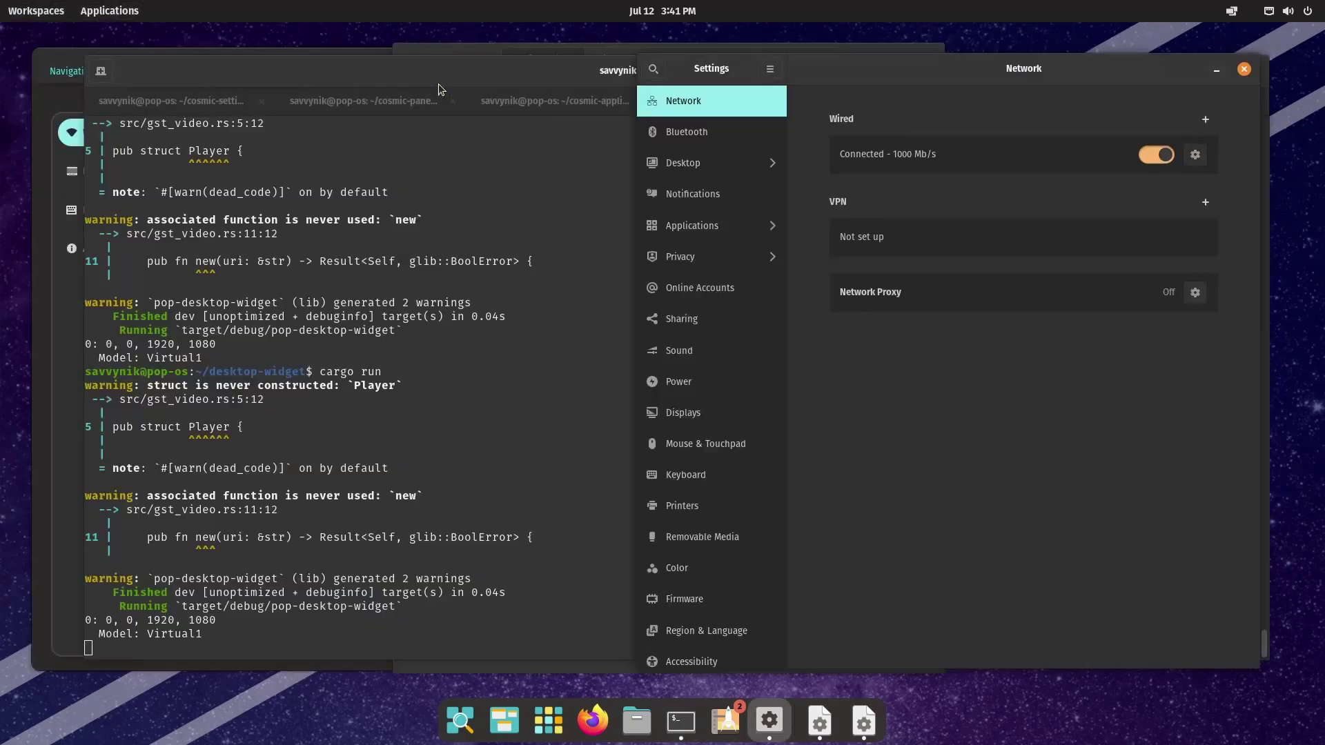
{"action": "left_click", "coordinate": [701, 163]}
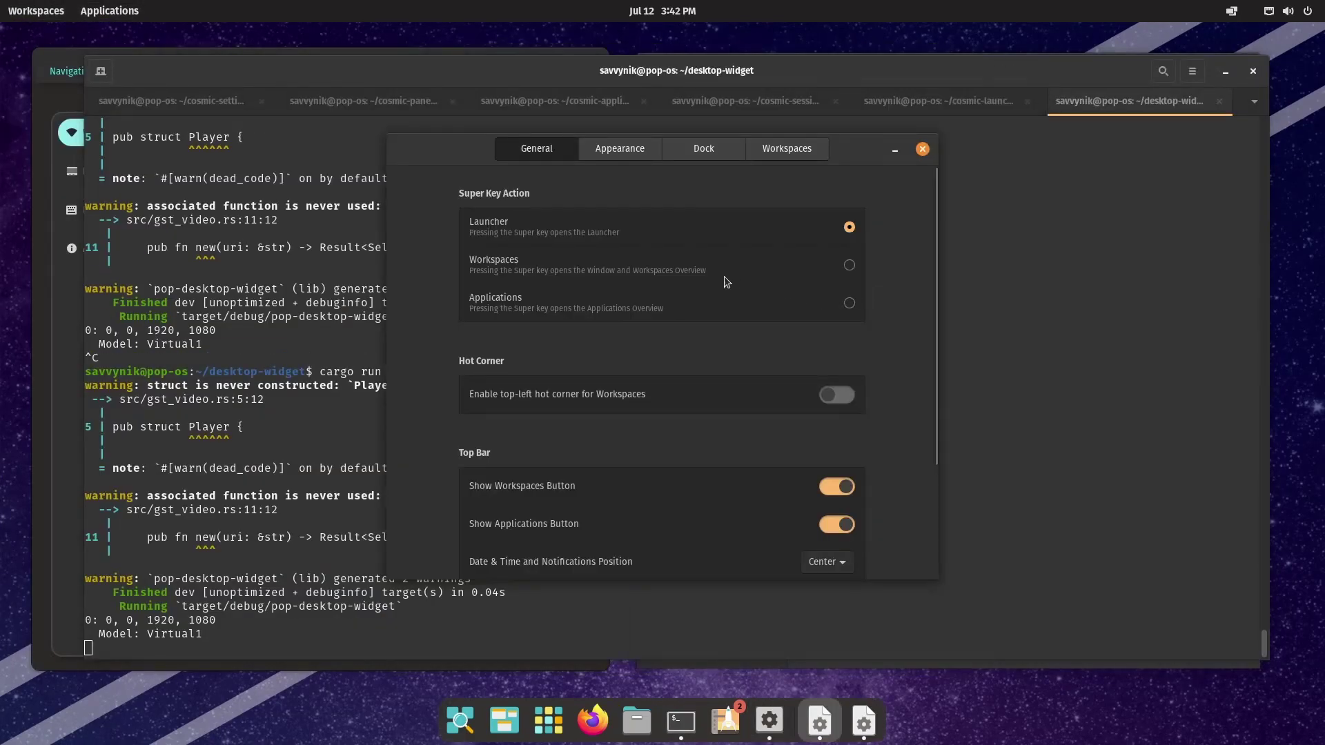
- Put the widget on General and system Settings on Desktop Options after cycling through pages
{"action": "left_click", "coordinate": [774, 156]}
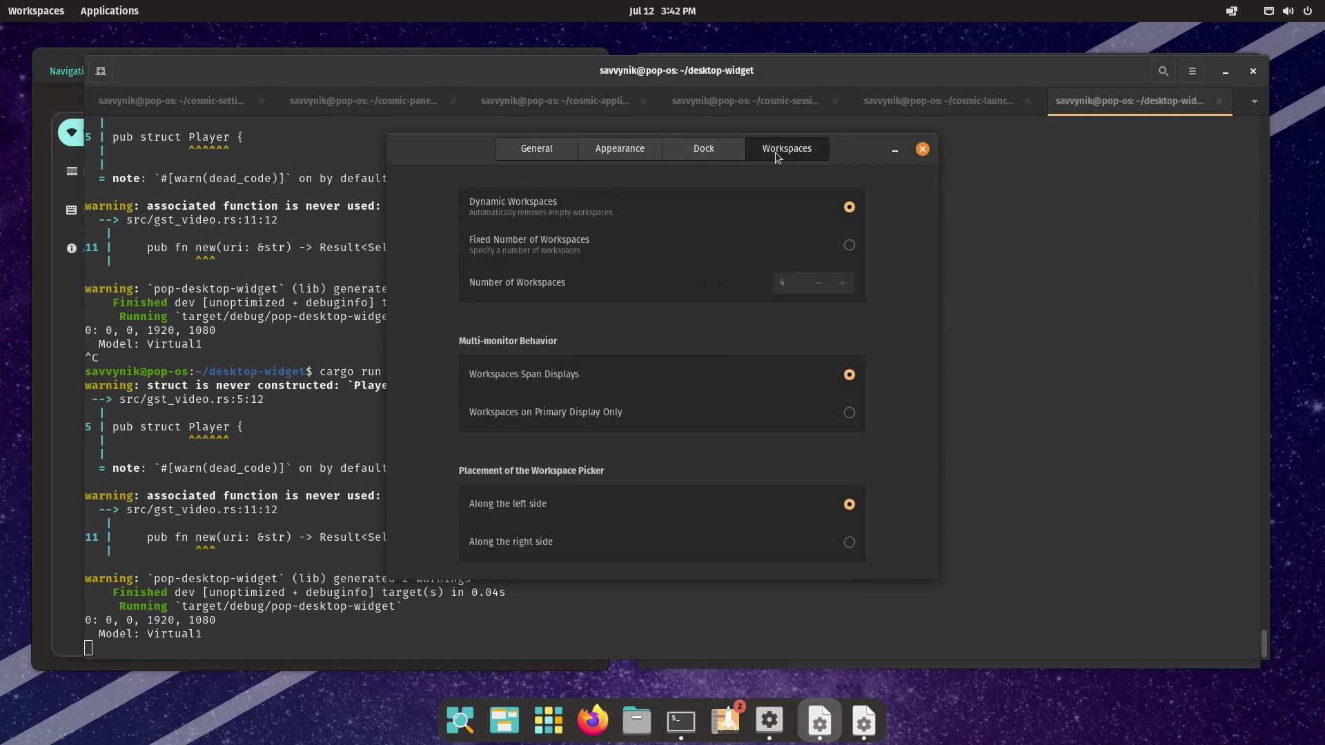
{"action": "left_click", "coordinate": [703, 152]}
{"action": "left_click", "coordinate": [619, 149]}
{"action": "left_click", "coordinate": [536, 148]}
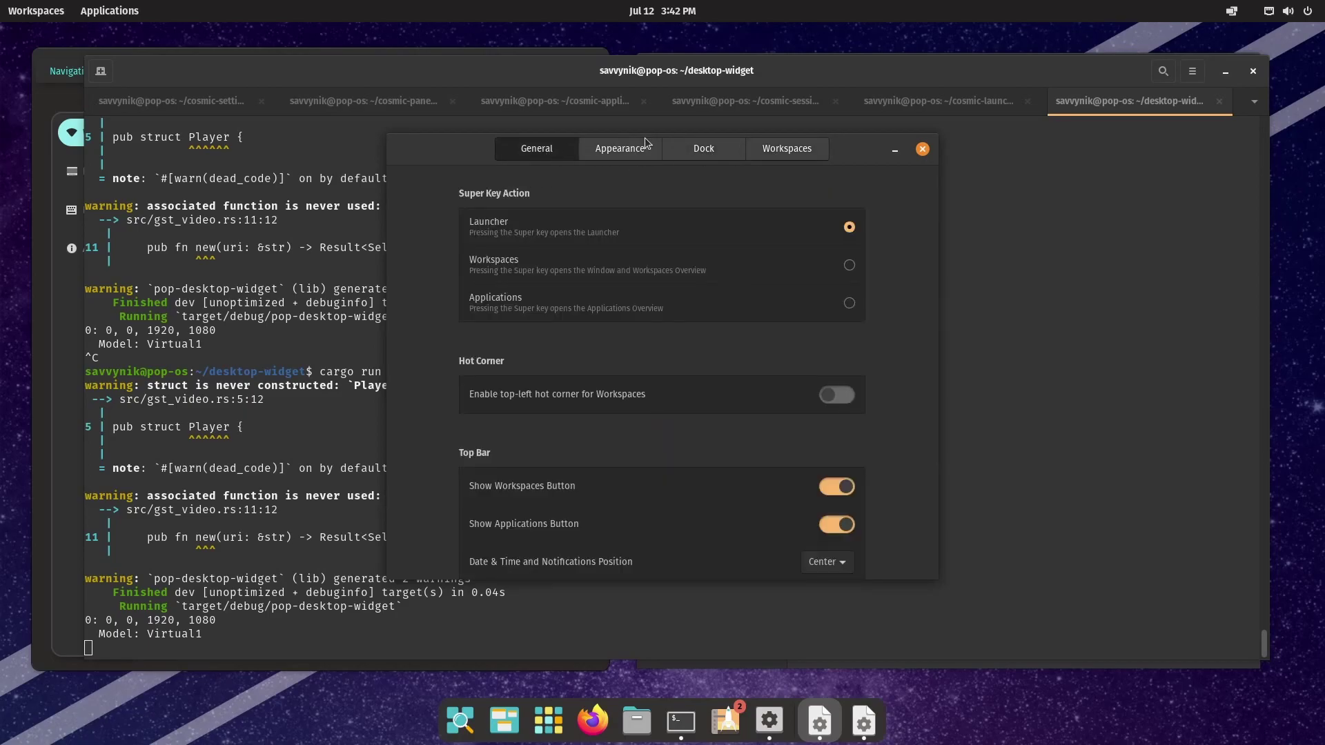
{"action": "left_click", "coordinate": [788, 152]}
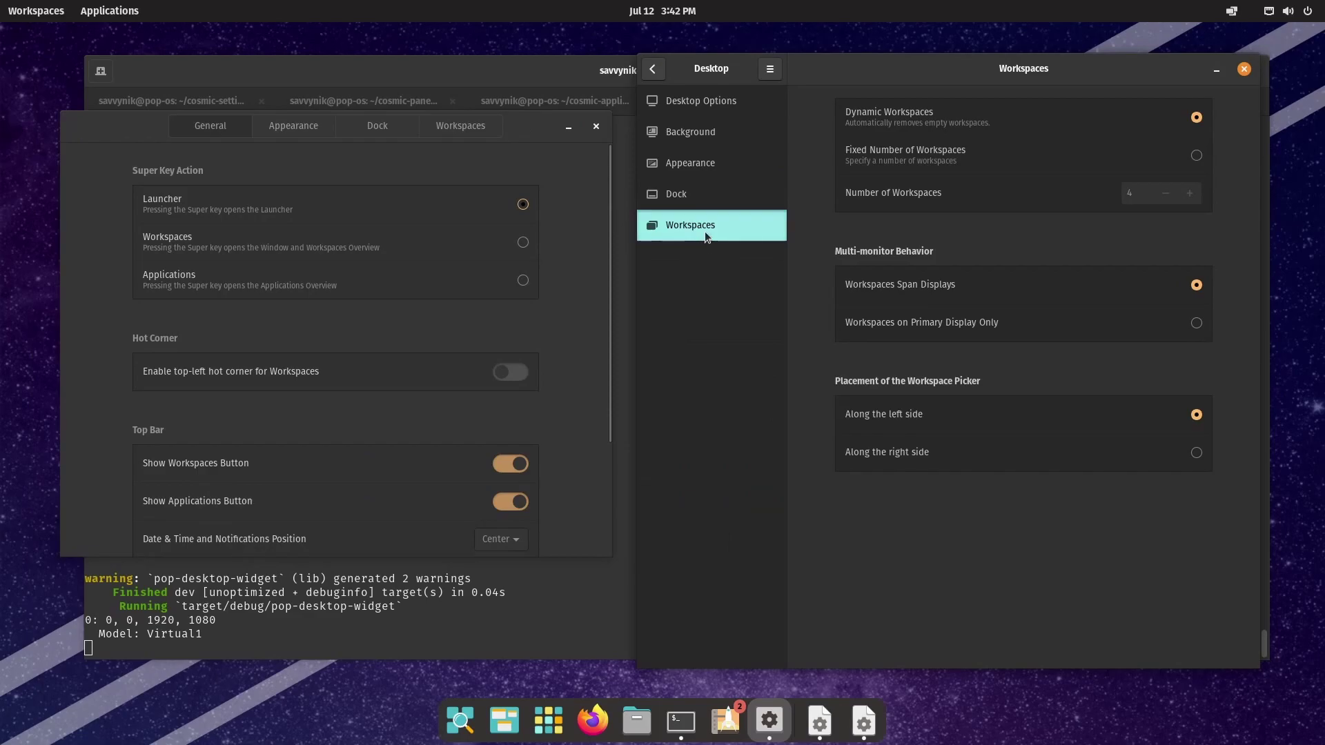
{"action": "left_click", "coordinate": [707, 196]}
{"action": "left_click", "coordinate": [710, 166]}
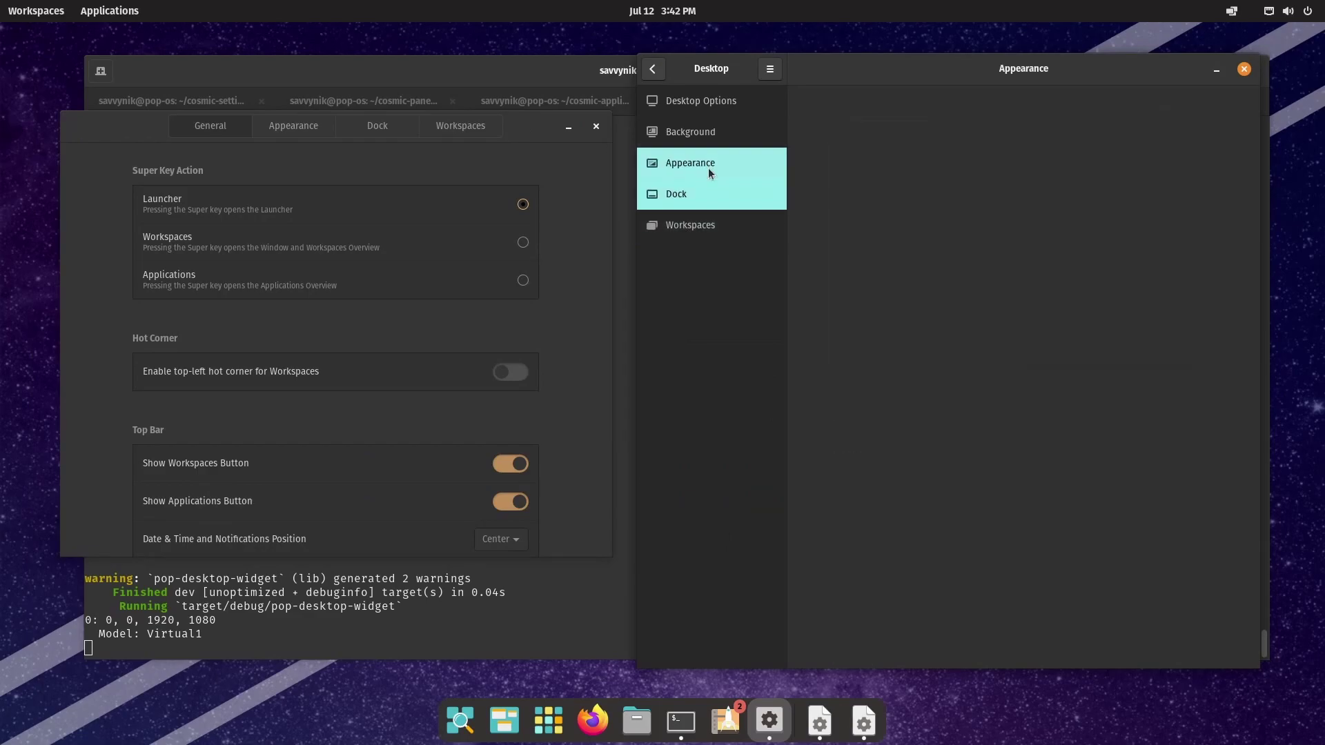
{"action": "left_click", "coordinate": [712, 105]}
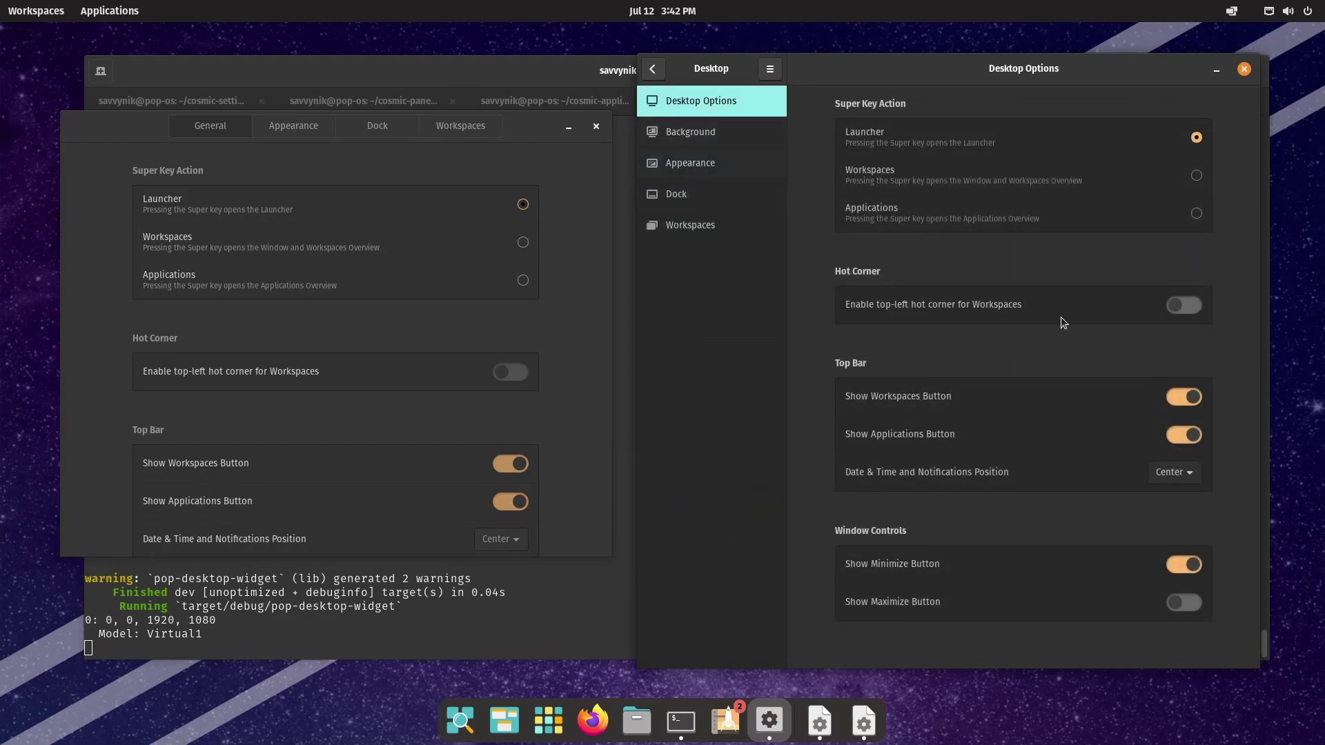
- Raise and enlarge the widget window to show Window Controls, and slightly shrink Desktop Options
{"action": "left_click_drag", "start_coordinate": [539, 135], "coordinate": [539, 72]}
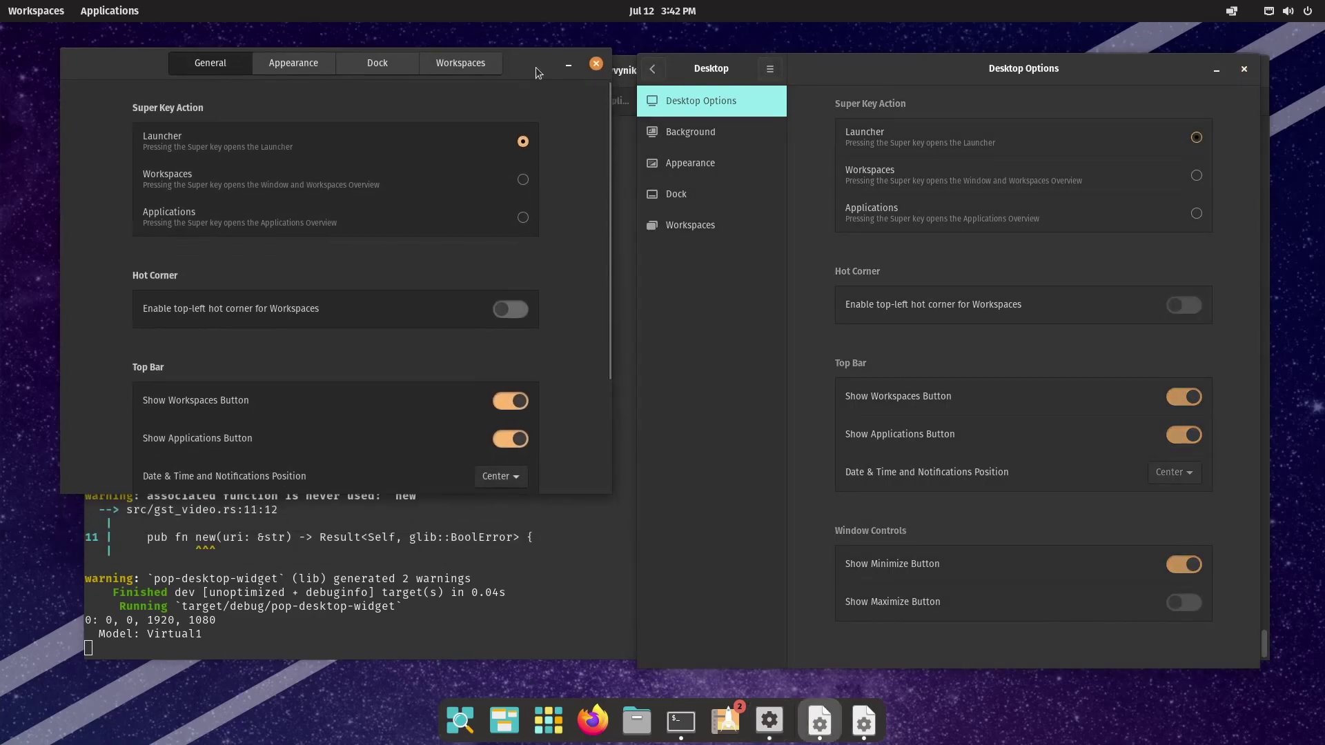
{"action": "left_click_drag", "start_coordinate": [596, 494], "coordinate": [582, 661]}
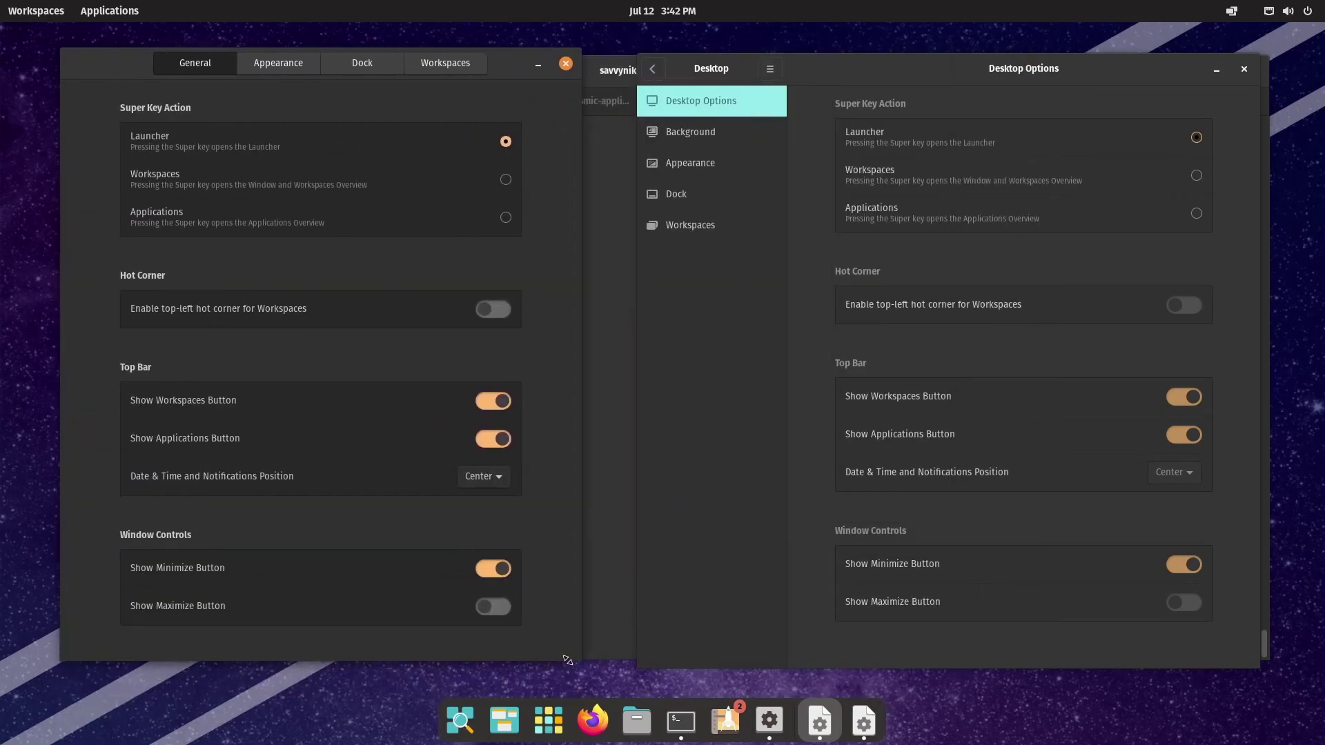
{"action": "left_click", "coordinate": [1261, 497]}
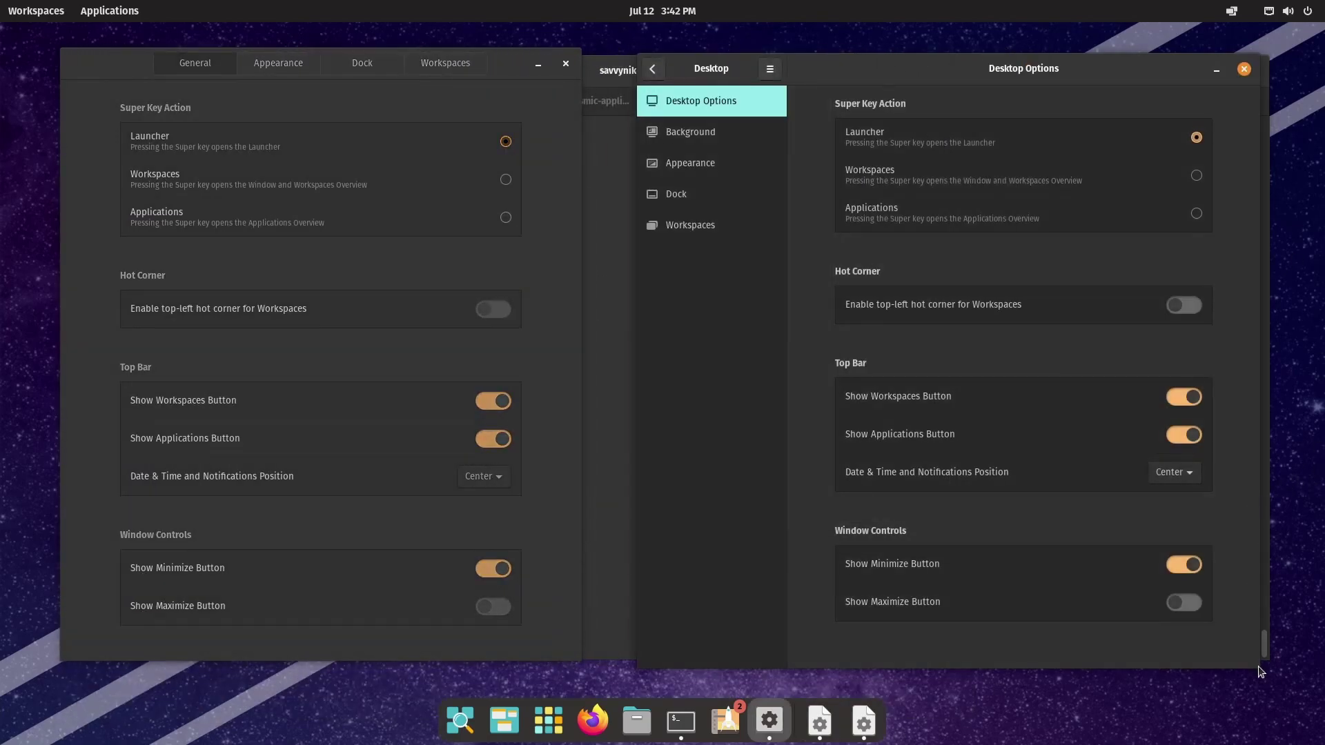
{"action": "mouse_move", "coordinate": [1257, 669]}
{"action": "left_mouse_down"}
{"action": "mouse_move", "coordinate": [1074, 570]}
{"action": "mouse_move", "coordinate": [1200, 255]}
{"action": "mouse_move", "coordinate": [1227, 647]}
{"action": "mouse_move", "coordinate": [1251, 659]}
{"action": "left_mouse_up"}
- Close the Desktop Options and widget settings windows, then bring Terminal back to the front
{"action": "key", "text": "alt+Tab"}
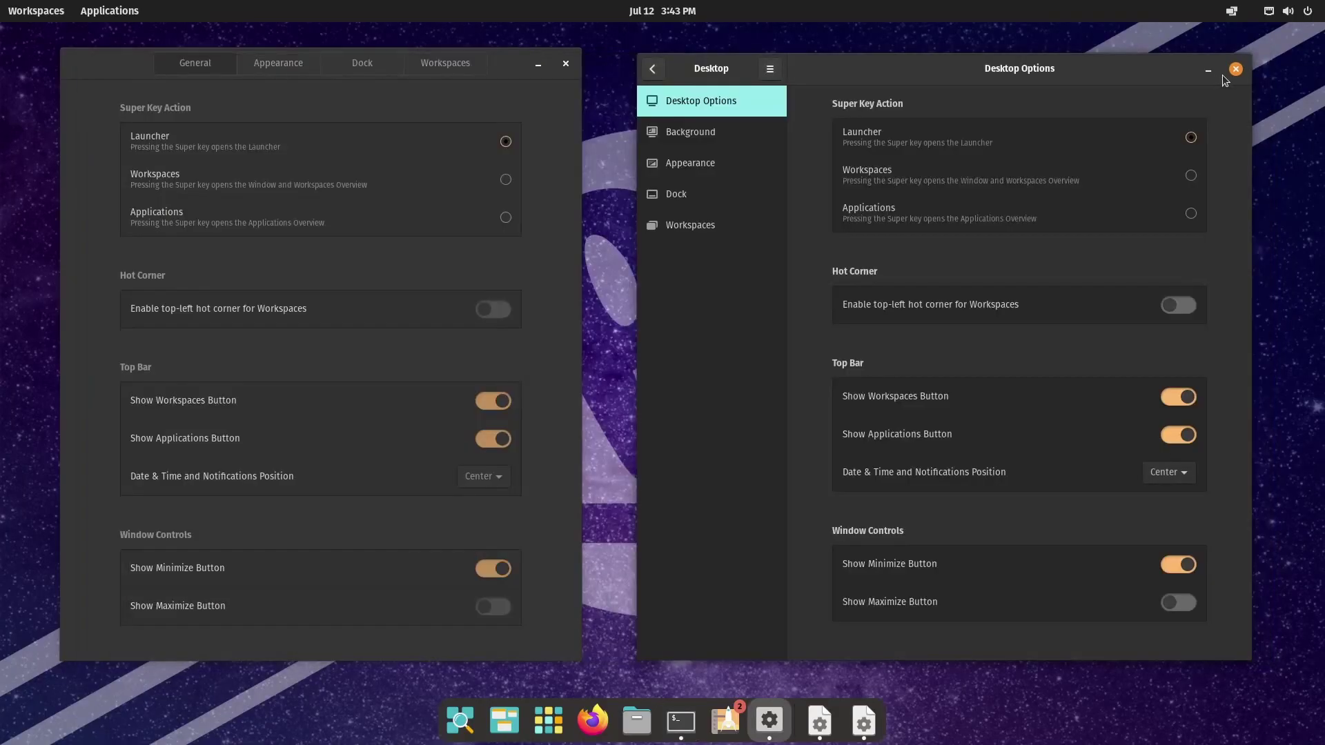
{"action": "left_click", "coordinate": [1236, 69]}
{"action": "left_click", "coordinate": [565, 64]}
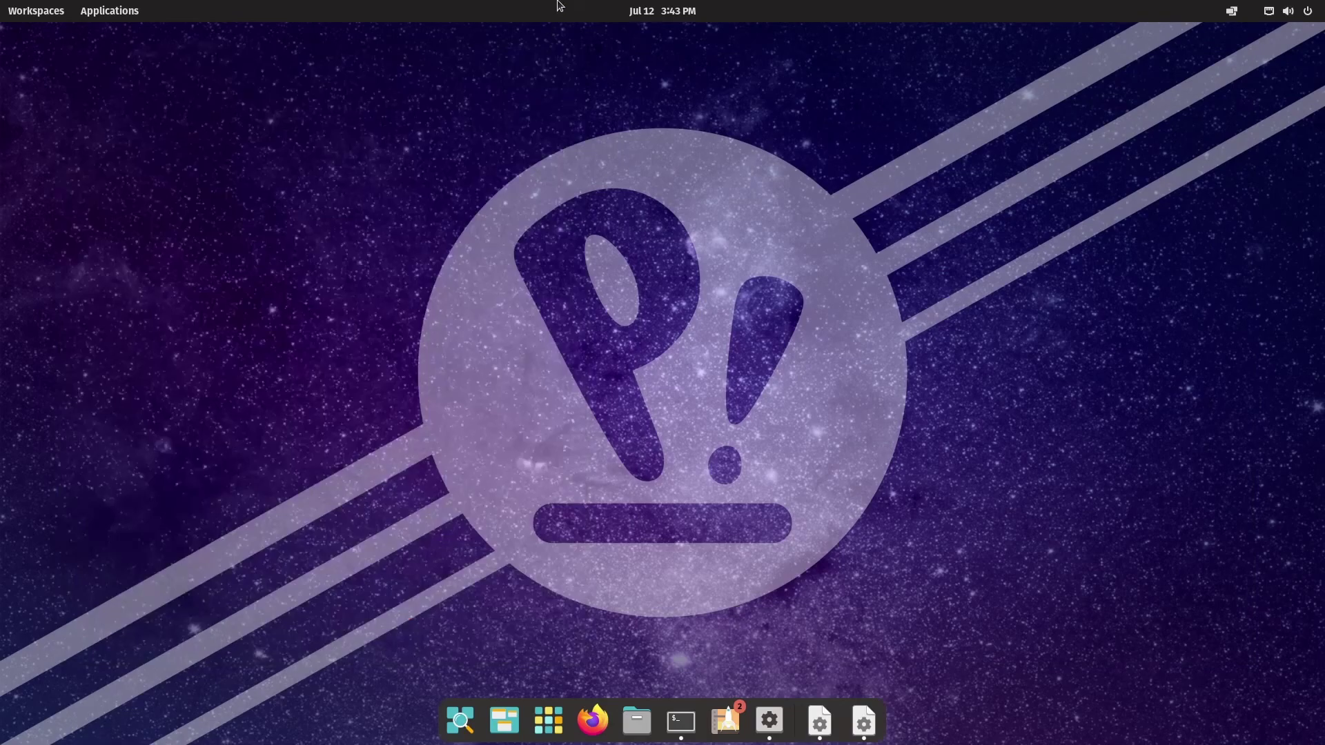
{"action": "left_click", "coordinate": [668, 10]}
{"action": "left_click", "coordinate": [994, 152]}
{"action": "left_click", "coordinate": [681, 720]}
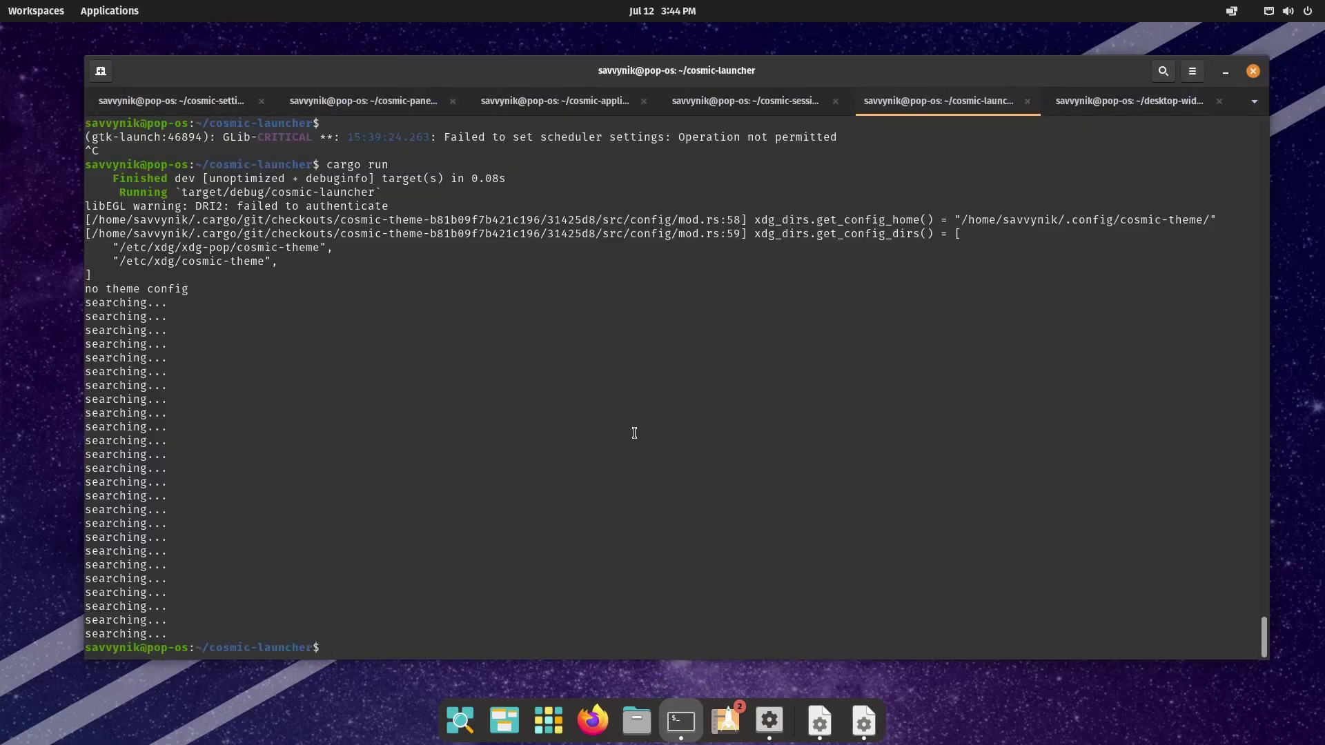
- Rerun the dev launcher build and step through its list of open windows
{"action": "key", "text": "Up"}
{"action": "key", "text": "Return"}
{"action": "key", "text": "Up"}
{"action": "key", "text": "Up"}
{"action": "key", "text": "Up"}
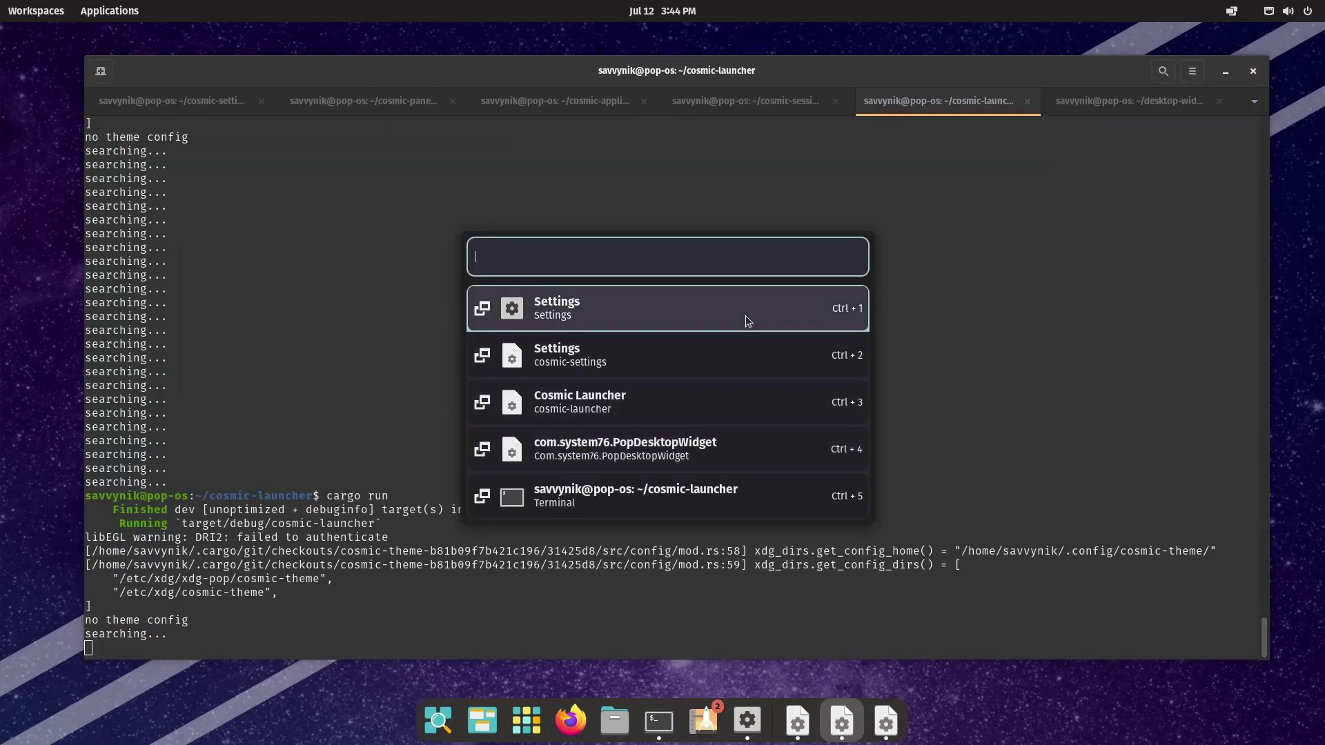
{"action": "key", "text": "Down"}
{"action": "key", "text": "Down"}
{"action": "key", "text": "Down"}
{"action": "key", "text": "Down"}
{"action": "key", "text": "Down"}
{"action": "key", "text": "Down"}
{"action": "key", "text": "Down"}
{"action": "key", "text": "Down"}
{"action": "key", "text": "Down"}
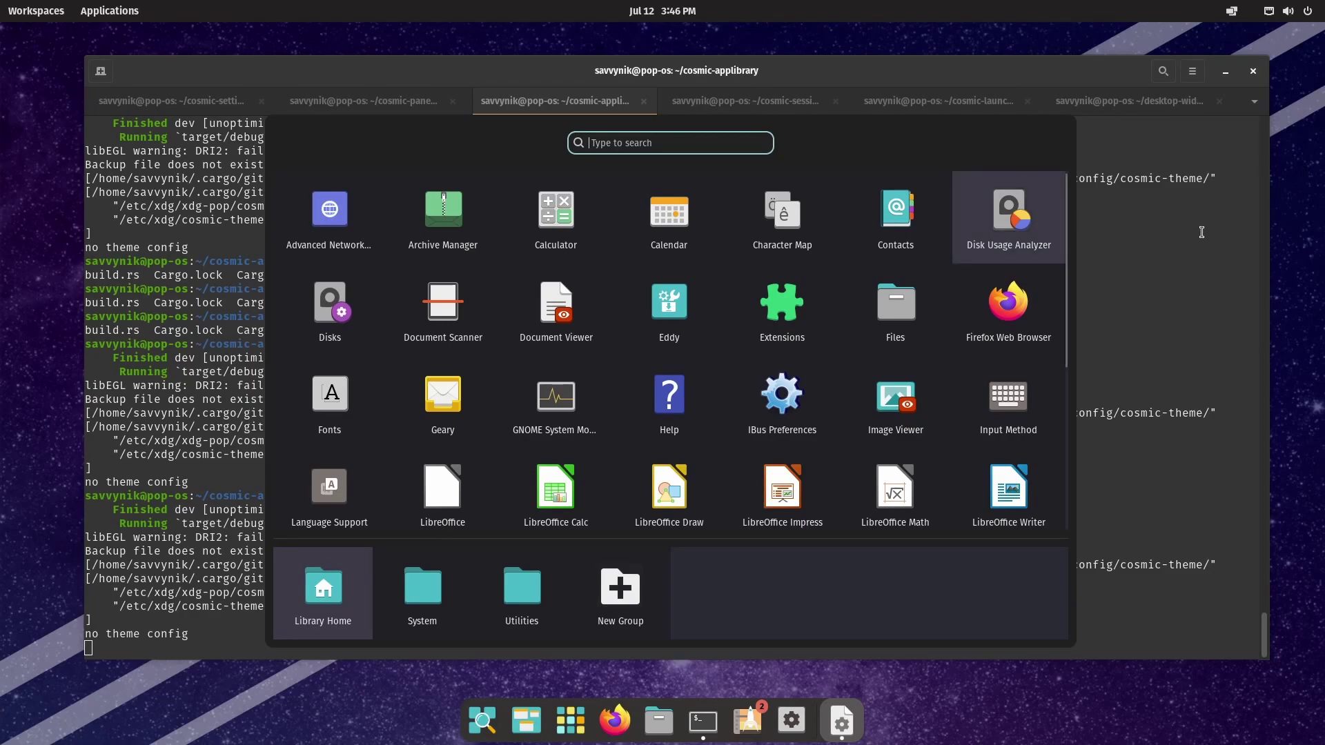
- Close the developer App Library so the cosmic-applibrary terminal tab returns to a fresh prompt after 'no theme config'
{"action": "key", "text": "Escape"}
{"action": "left_click_drag", "start_coordinate": [188, 633], "coordinate": [70, 639]}
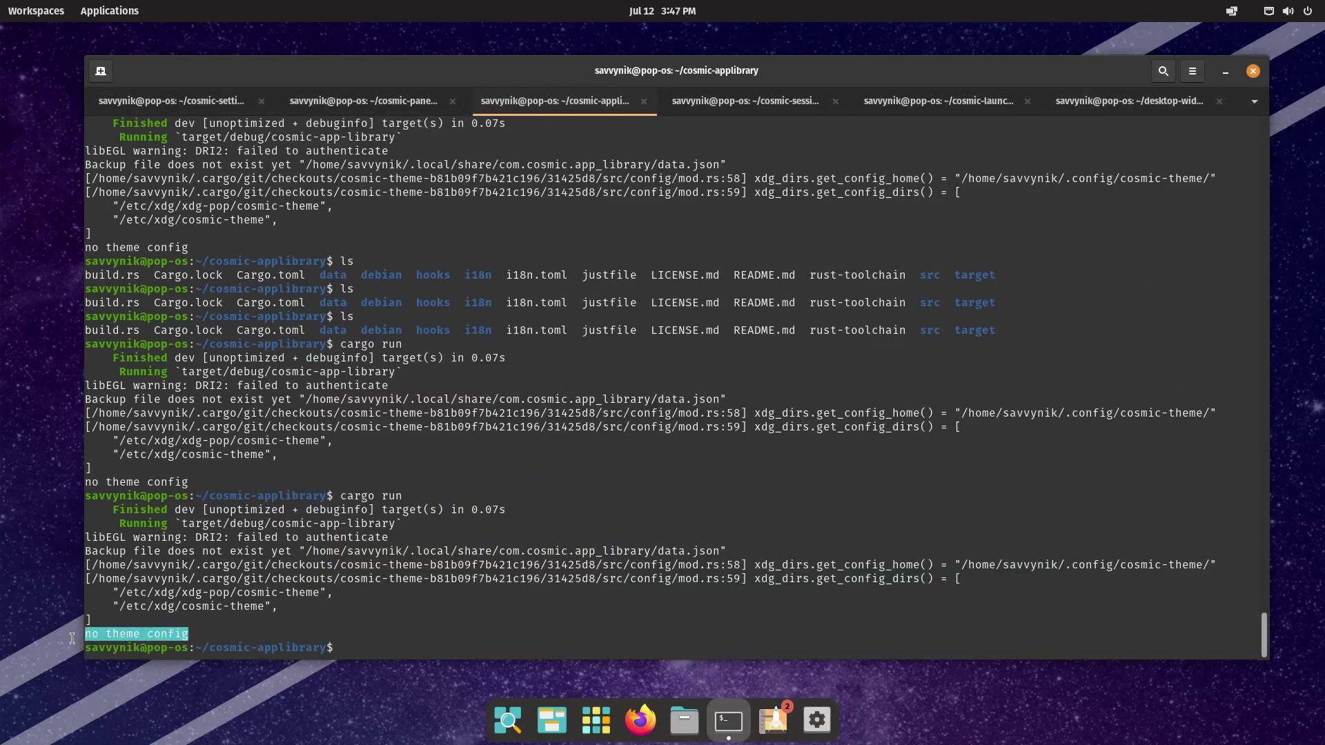
{"action": "left_click", "coordinate": [363, 610]}
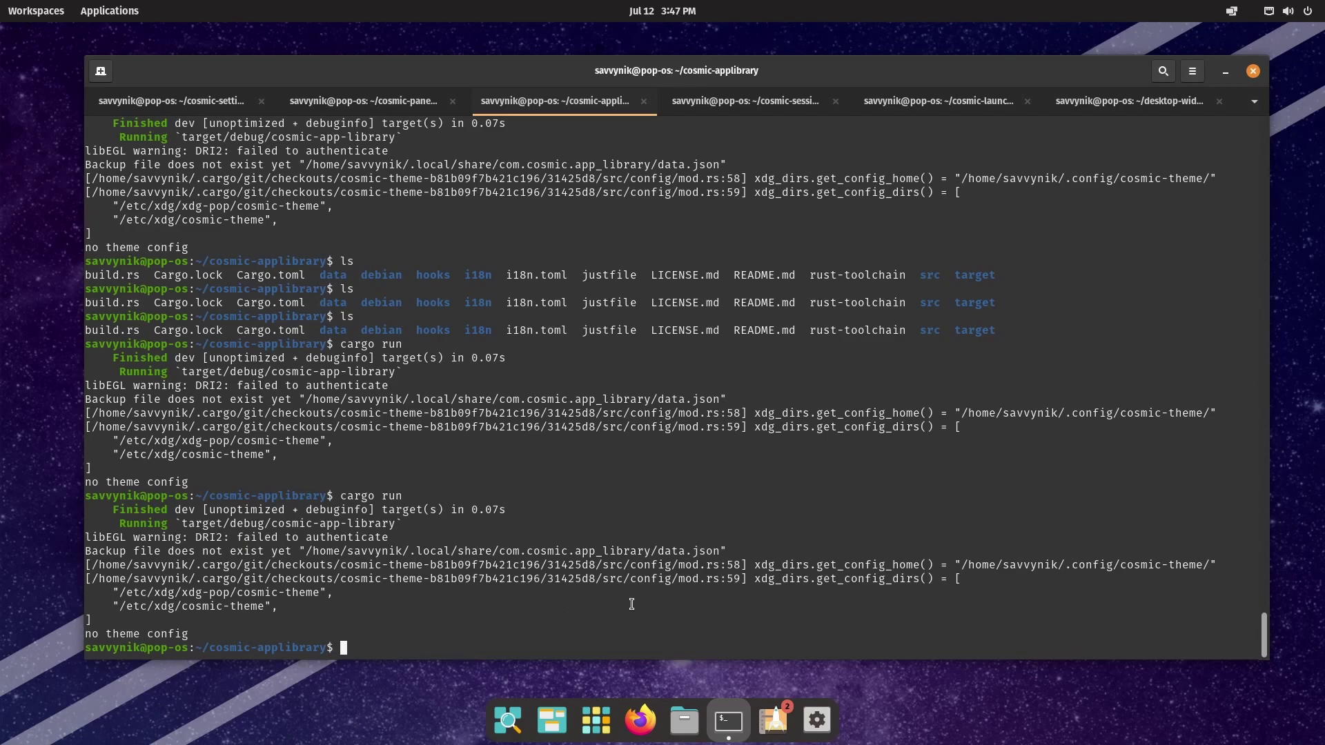